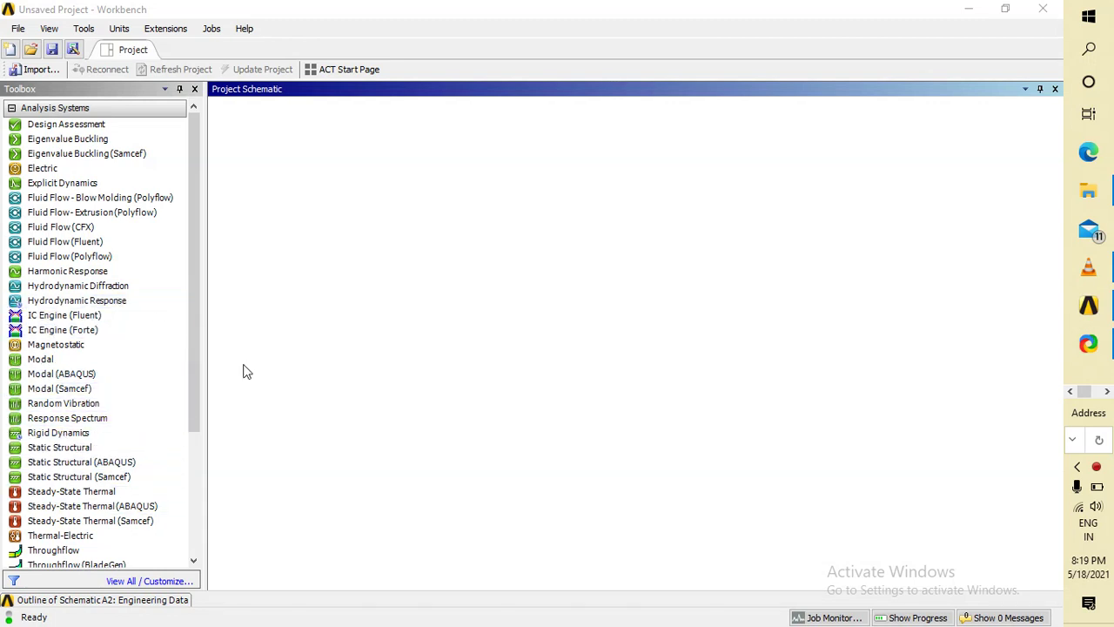
Step: Add a Static Structural system to the project, look over its engineering data, and open its geometry in DesignModeler
double_click(70, 447)
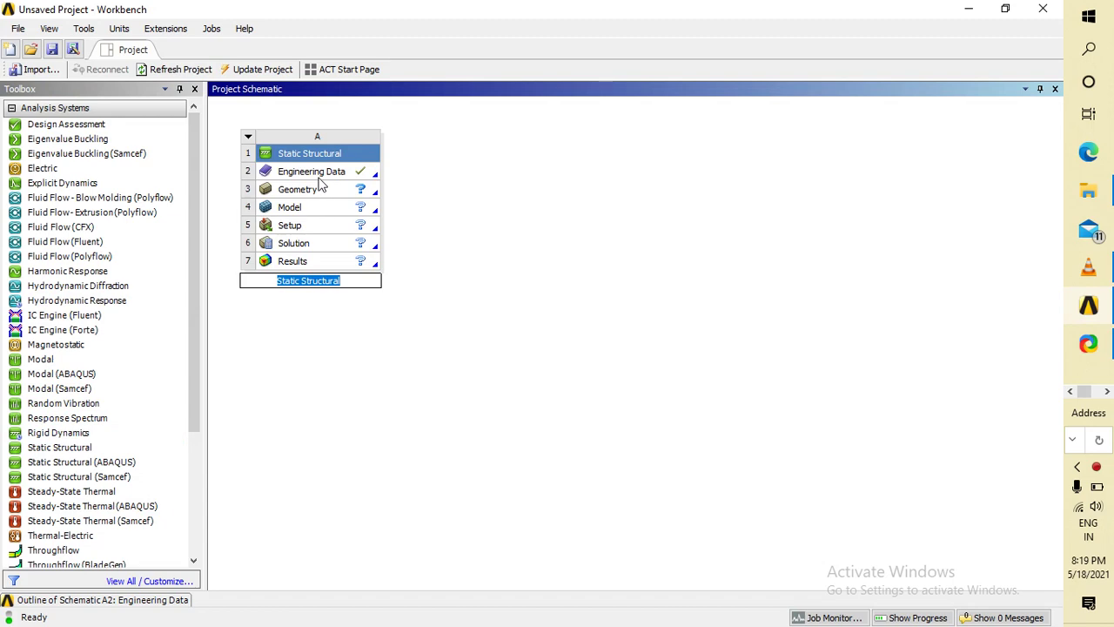
double_click(319, 174)
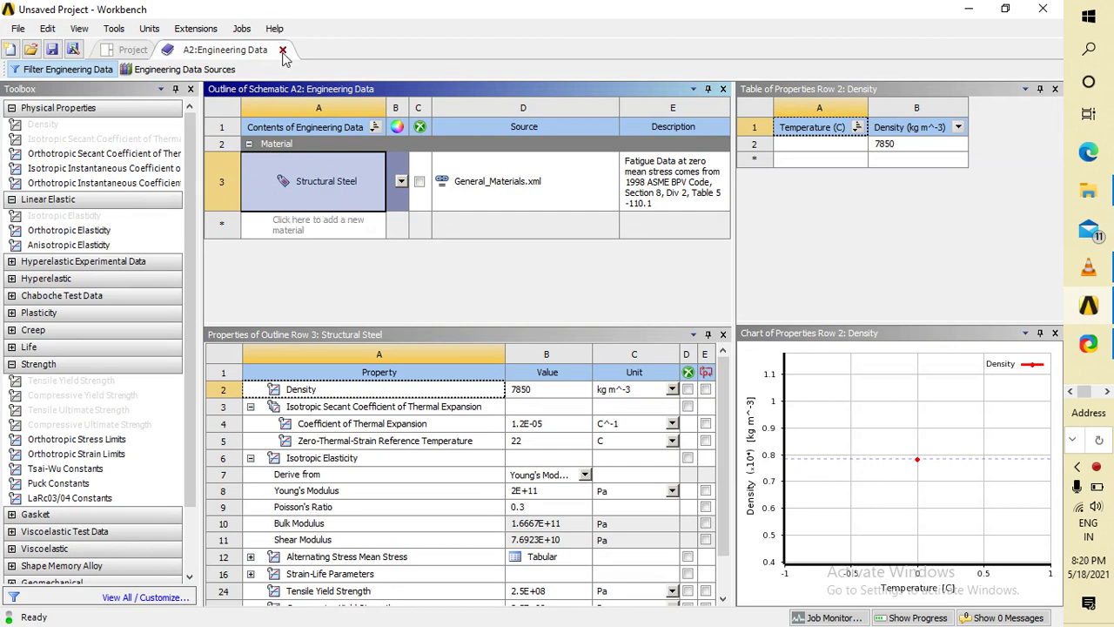
left_click(282, 50)
double_click(296, 189)
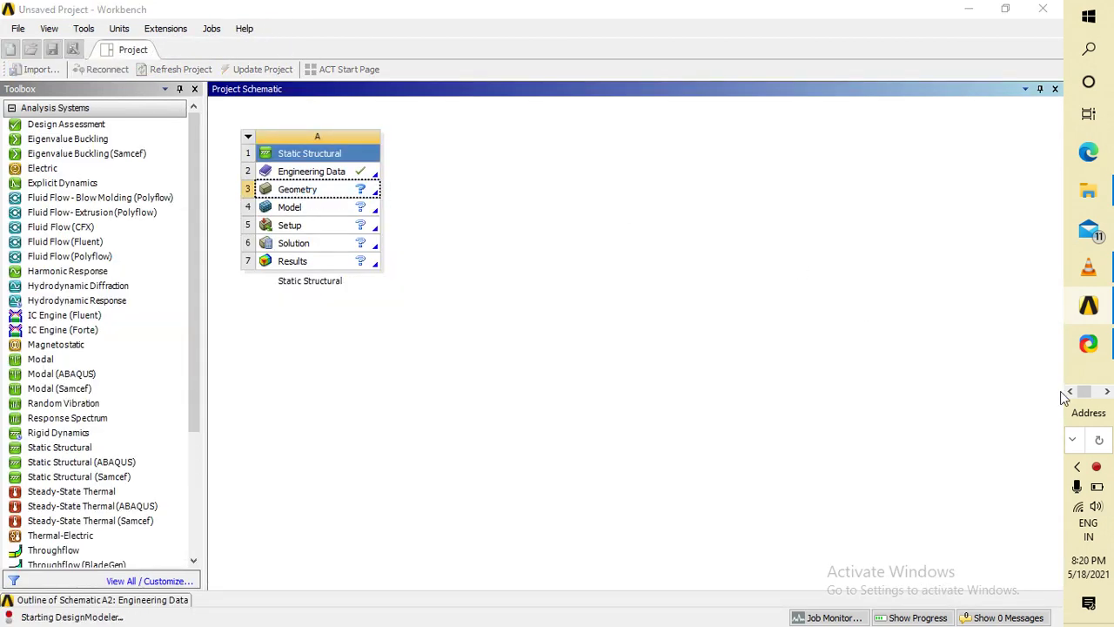
Step: Switch to CATIA and examine the clevish pin assembly from different angles
left_click(1103, 391)
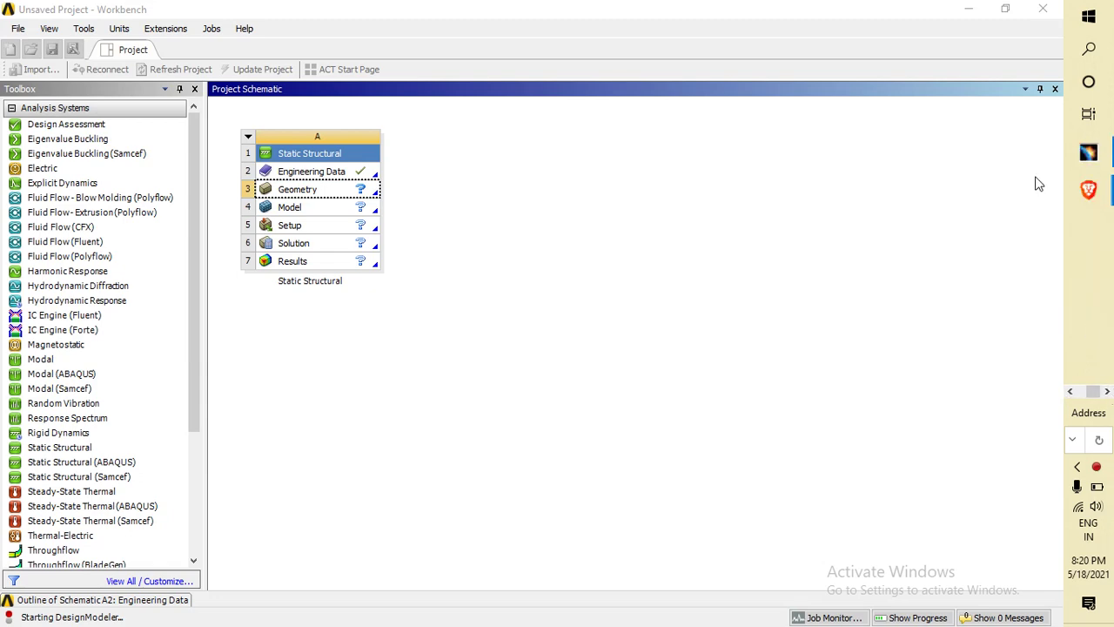
left_click(1105, 158)
middle_click_drag(719, 209, 904, 365)
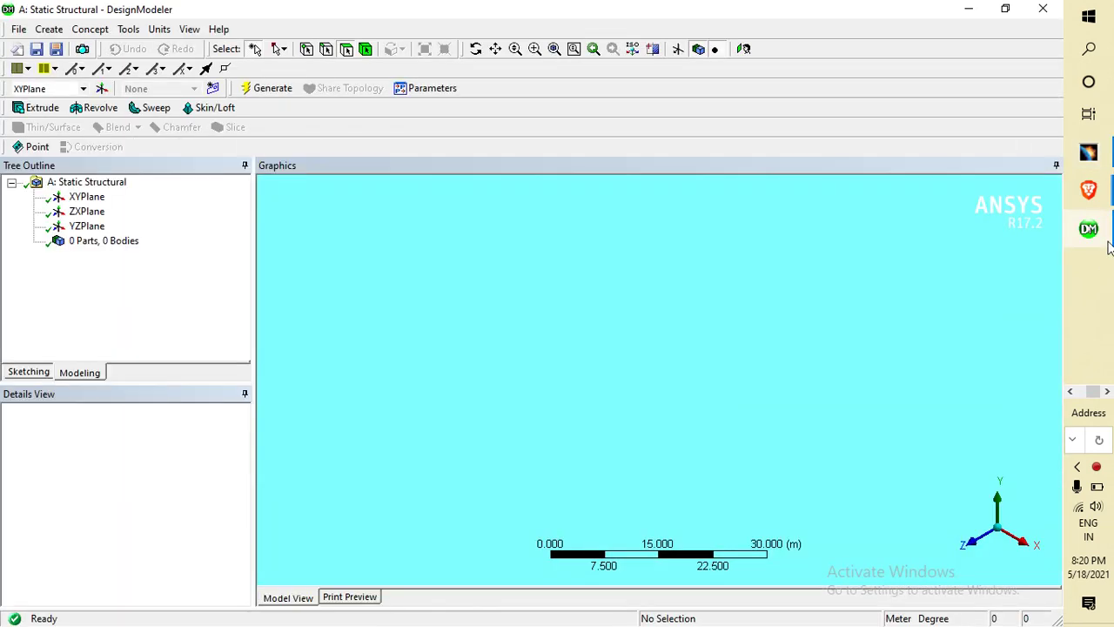
left_click(1088, 152)
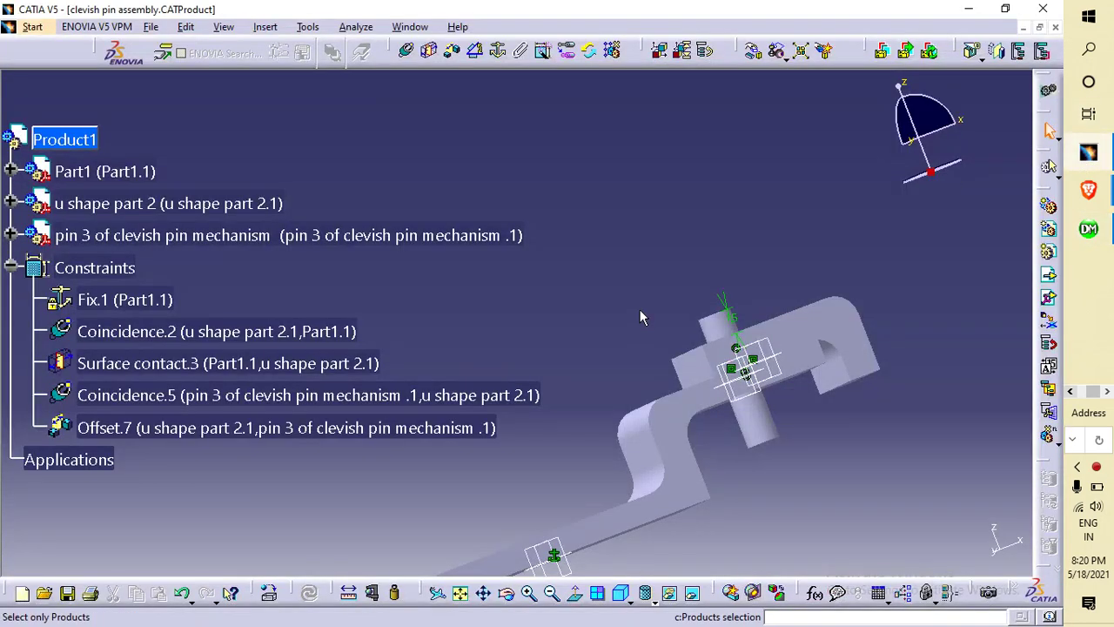
middle_click_drag(639, 309, 661, 409)
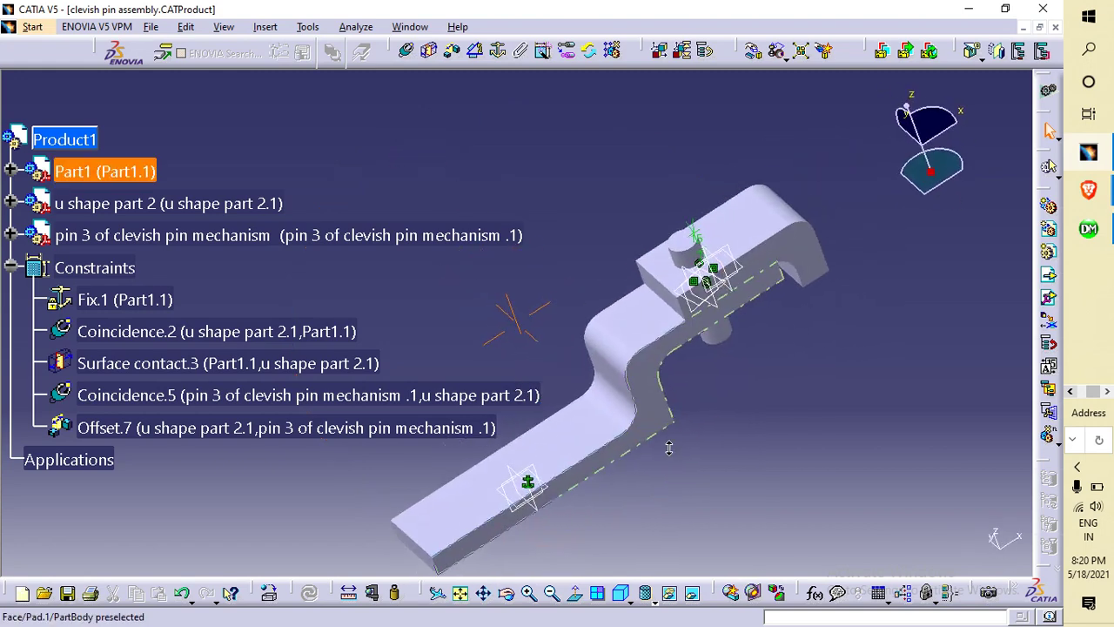
scroll(814, 384, "up", 2)
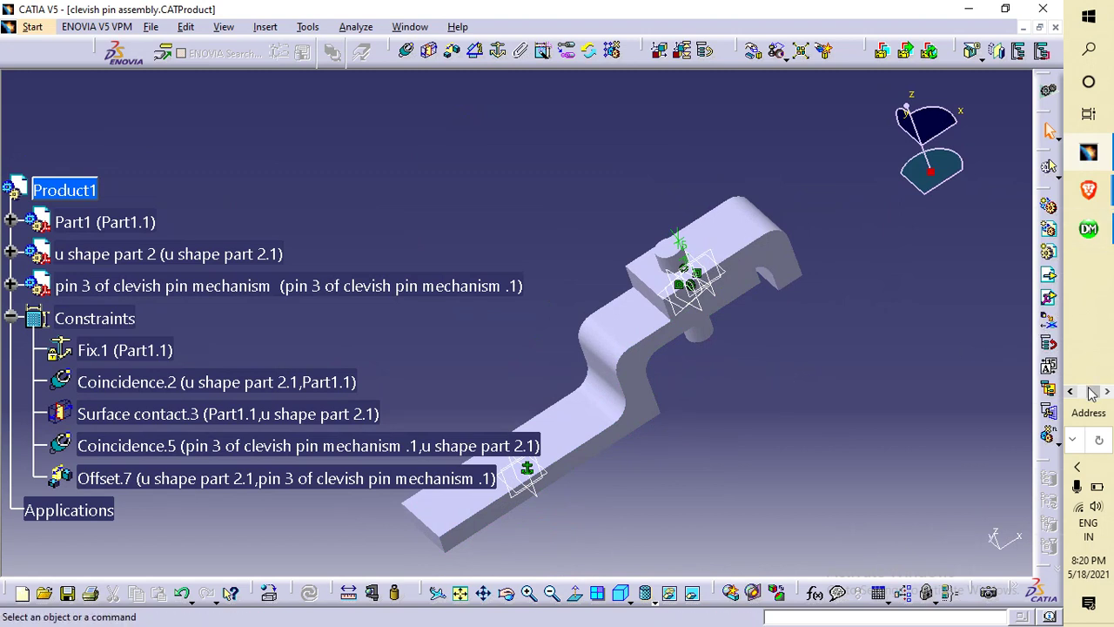
Step: Switch to DesignModeler, import clevish pin assembly.stp as an external geometry file, and generate the import
left_click(1089, 228)
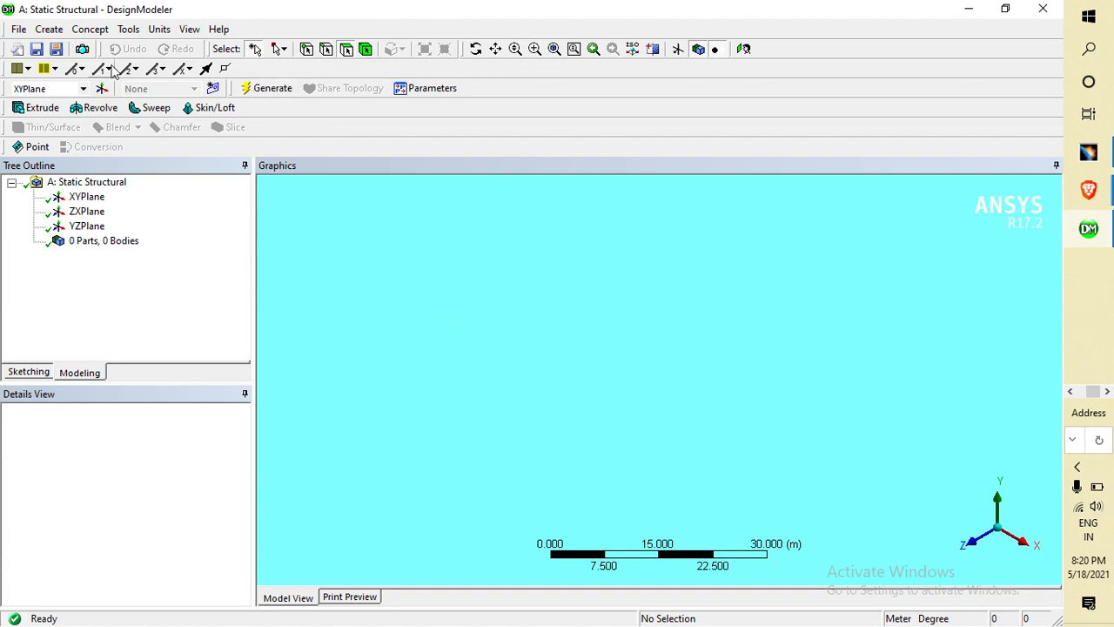
left_click(17, 29)
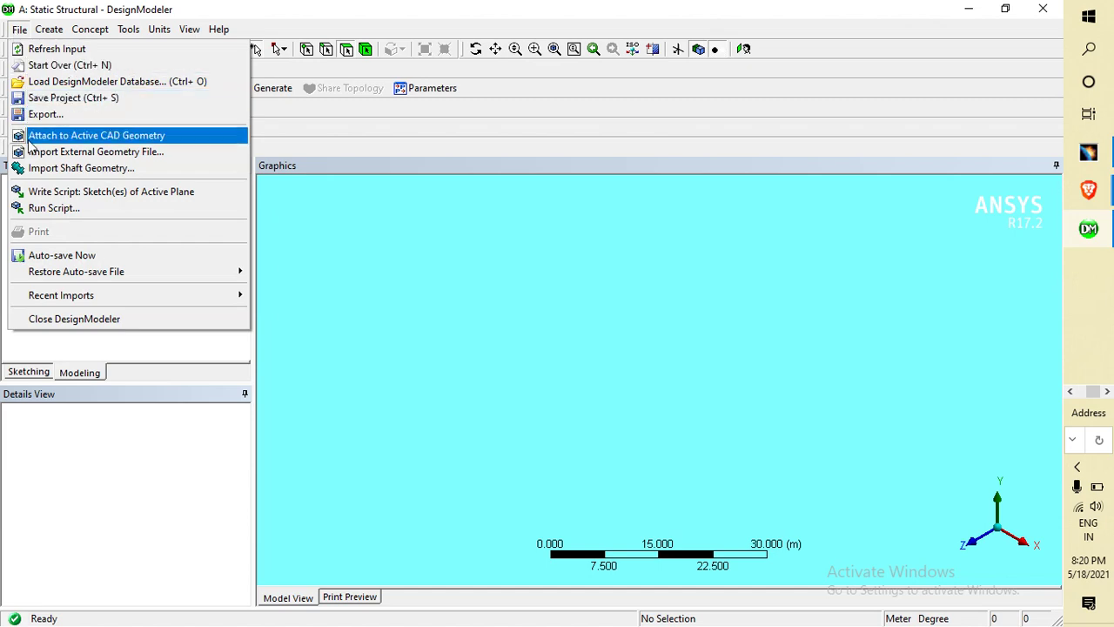
left_click(79, 152)
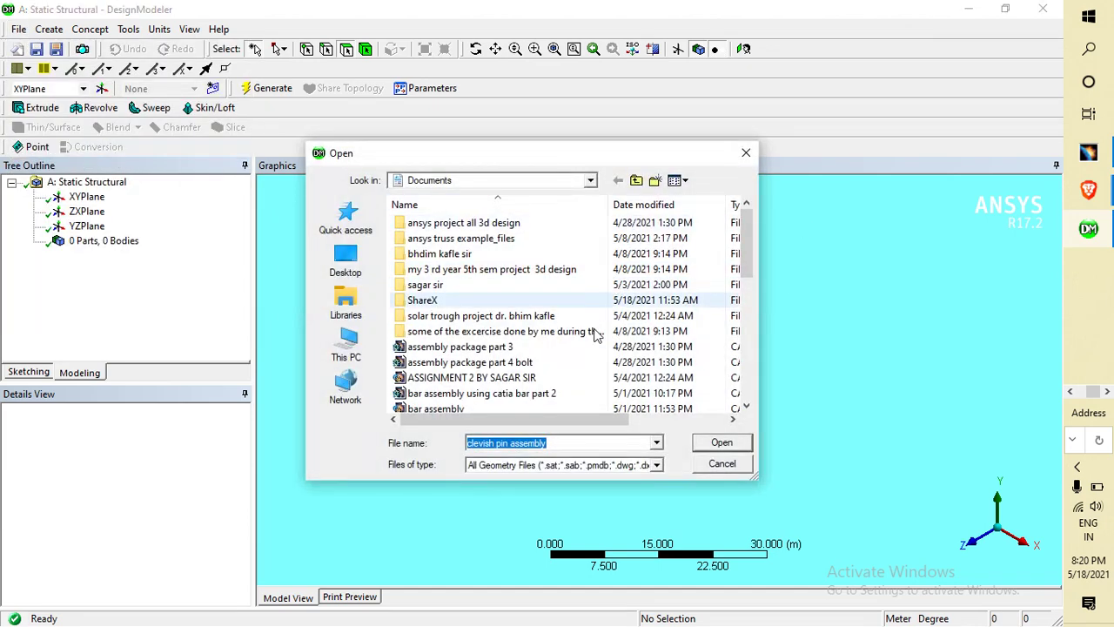
scroll(535, 315, "down", 3)
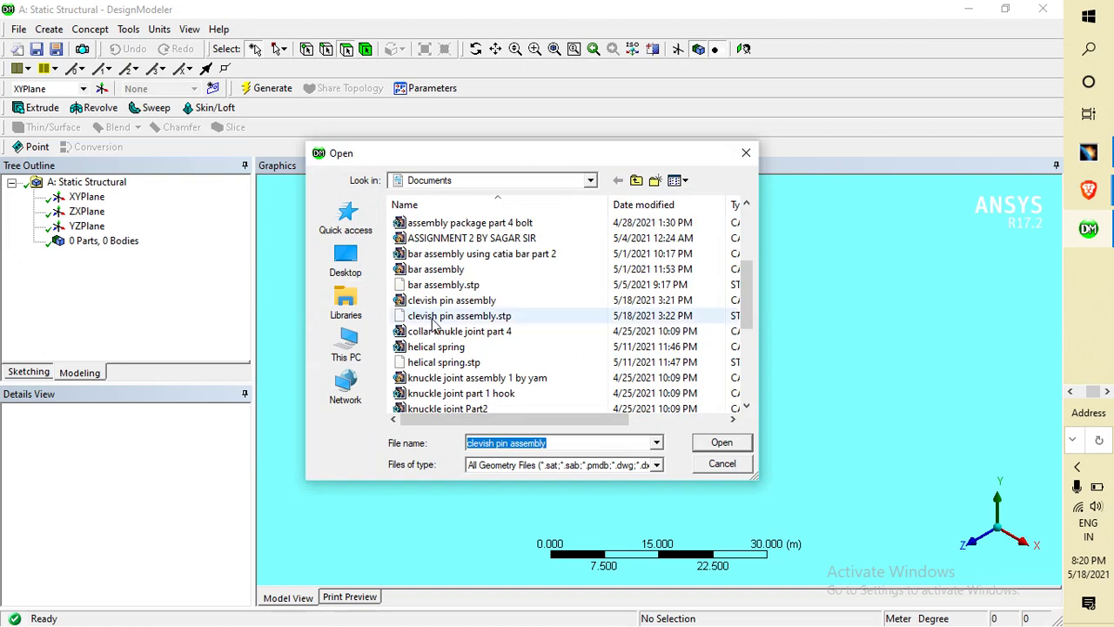
double_click(441, 317)
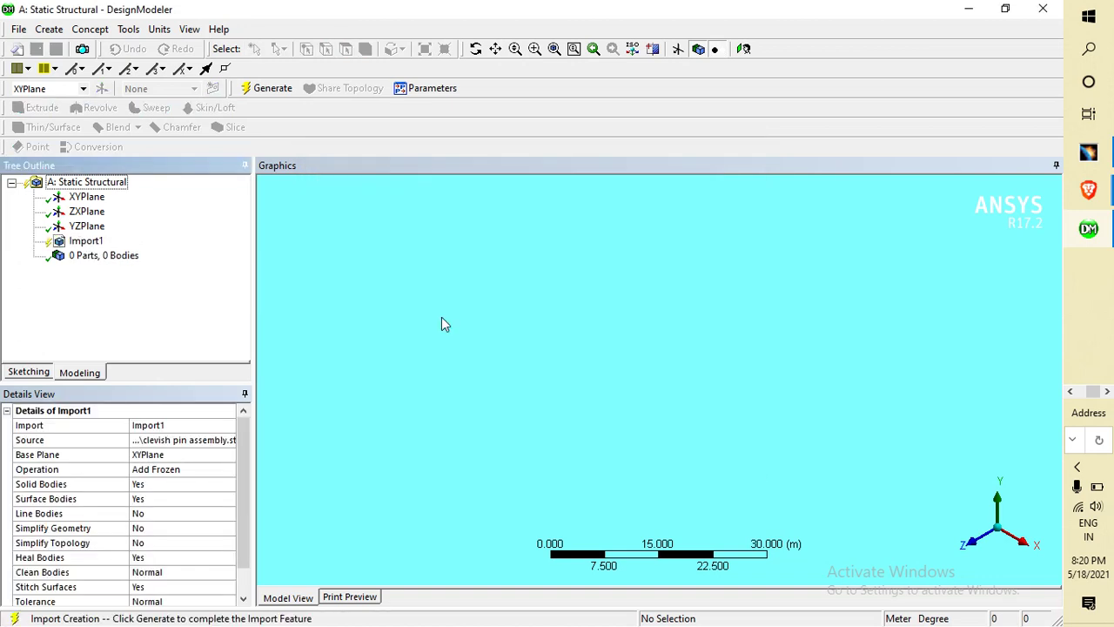
left_click(281, 91)
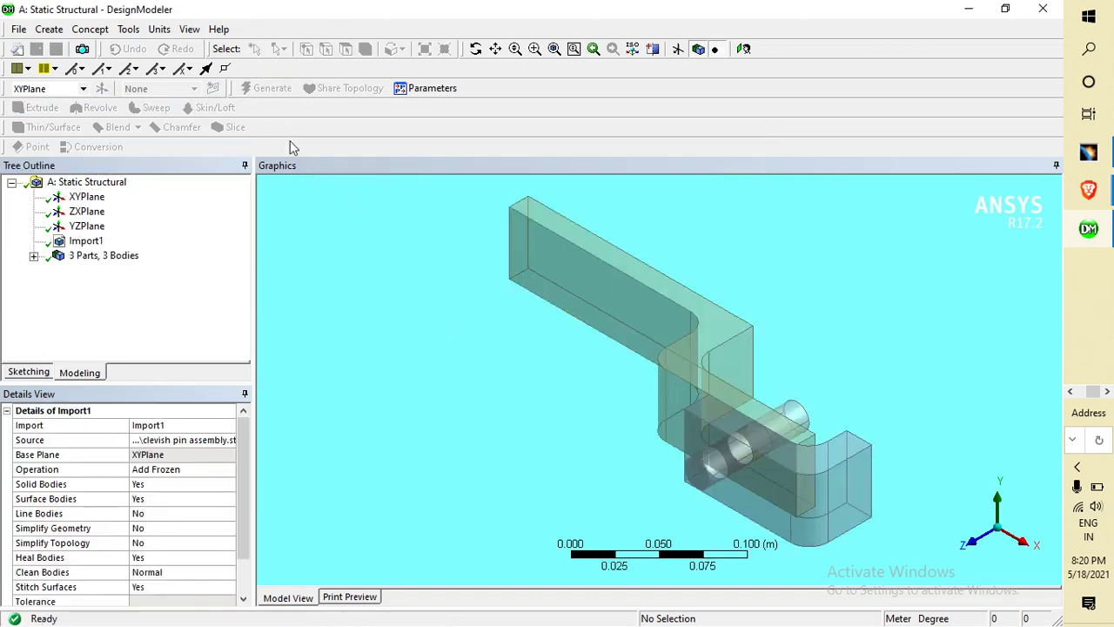
Step: Turn off frozen body transparency for the display of the imported clevis pin assembly
middle_click_drag(533, 359, 560, 297)
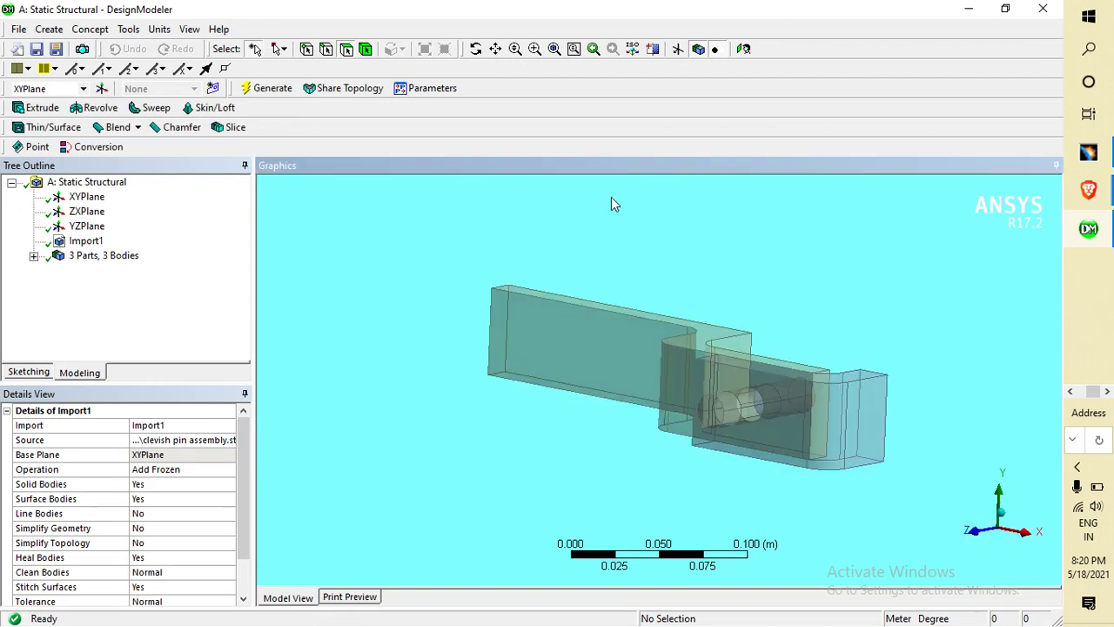
middle_click_drag(611, 205, 696, 351)
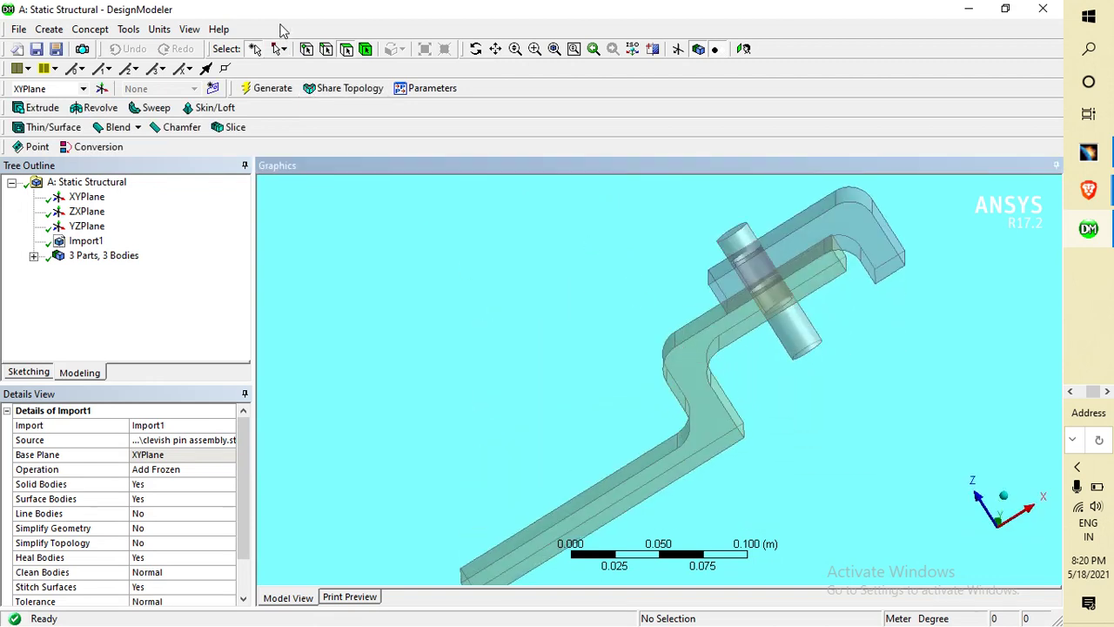
left_click(189, 29)
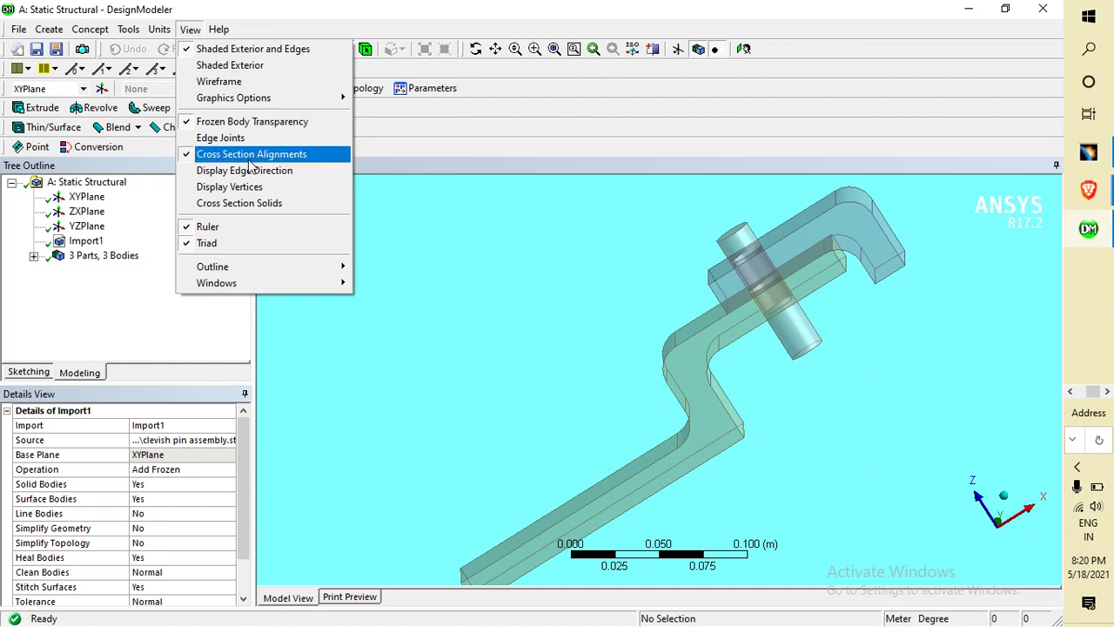
left_click(251, 121)
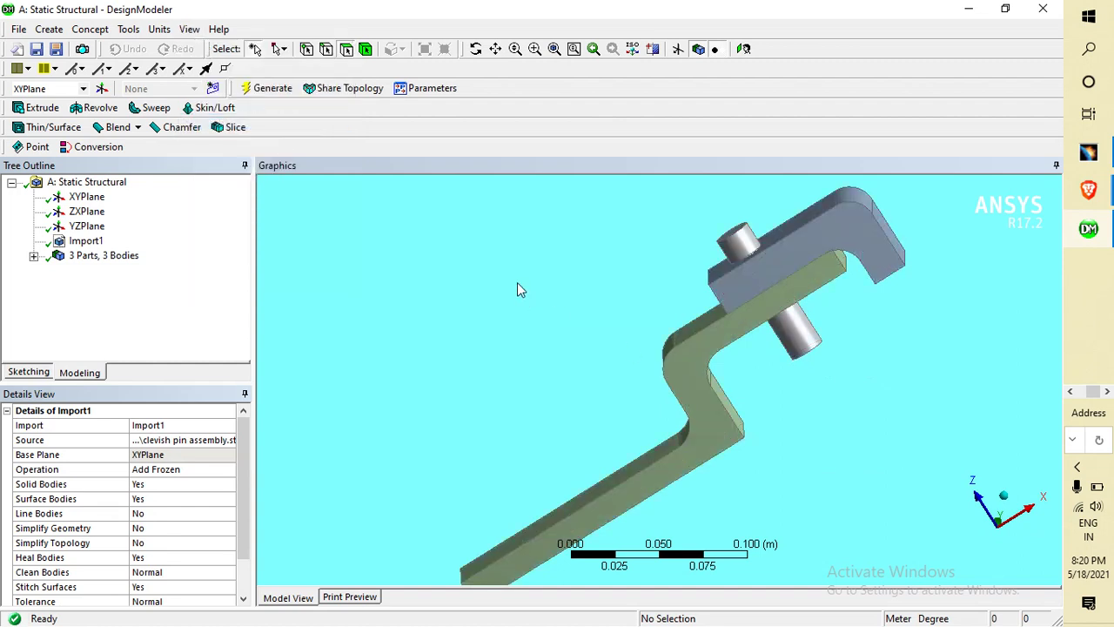
mouse_move(517, 282)
middle_mouse_down()
mouse_move(529, 331)
mouse_move(519, 270)
mouse_move(505, 268)
middle_mouse_up()
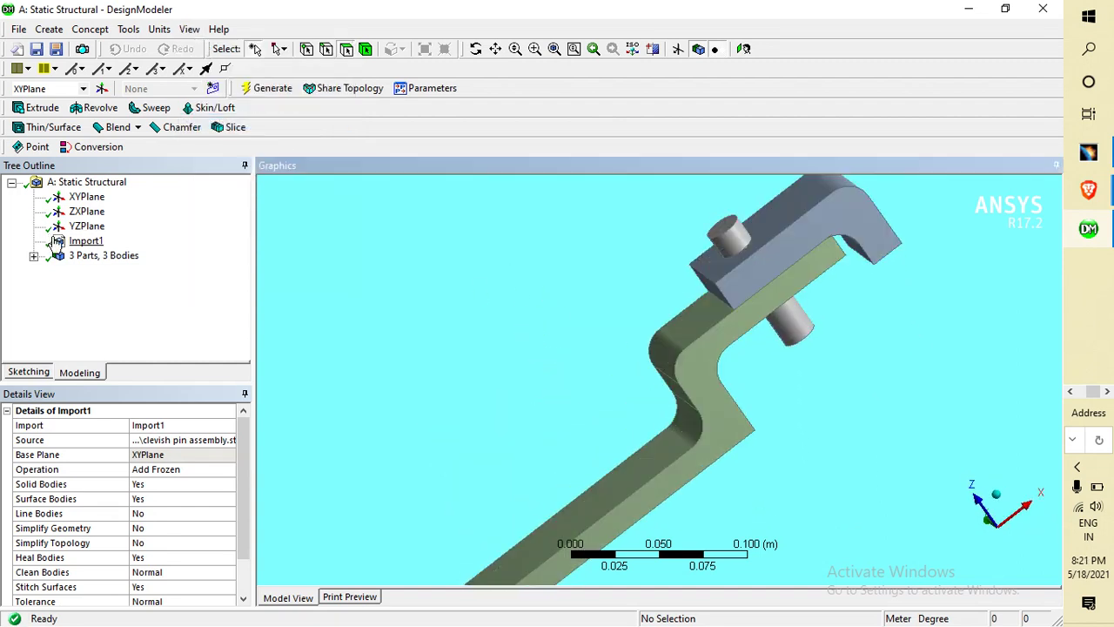
Step: Expand the imported bodies in the model tree and rename the Part1 body as yoke
left_click(85, 243)
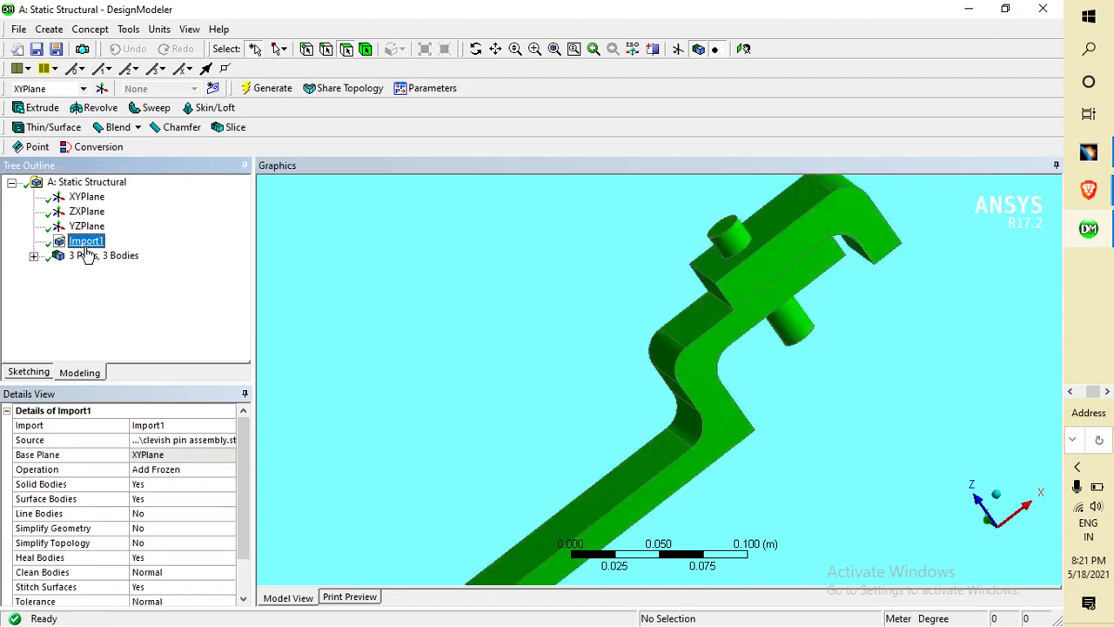
double_click(87, 255)
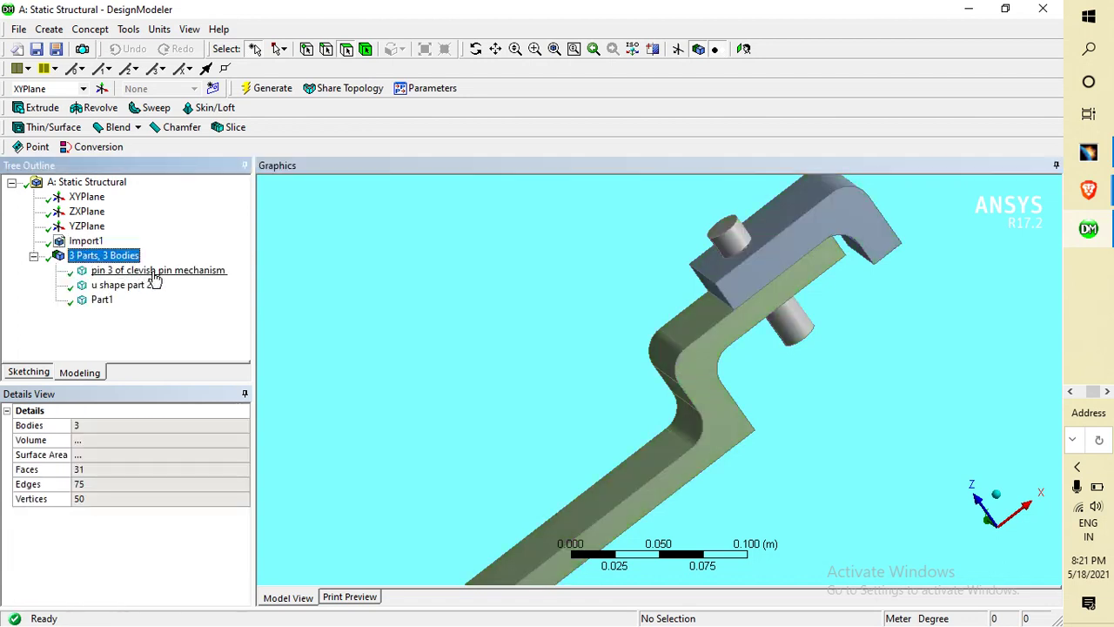
left_click(187, 273)
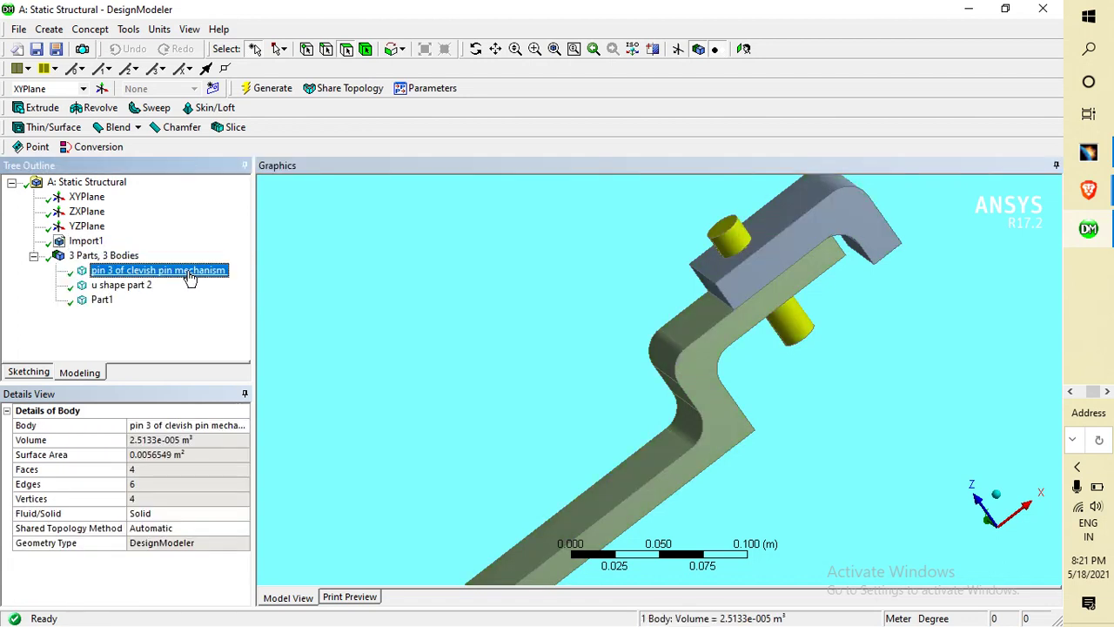
right_click(102, 301)
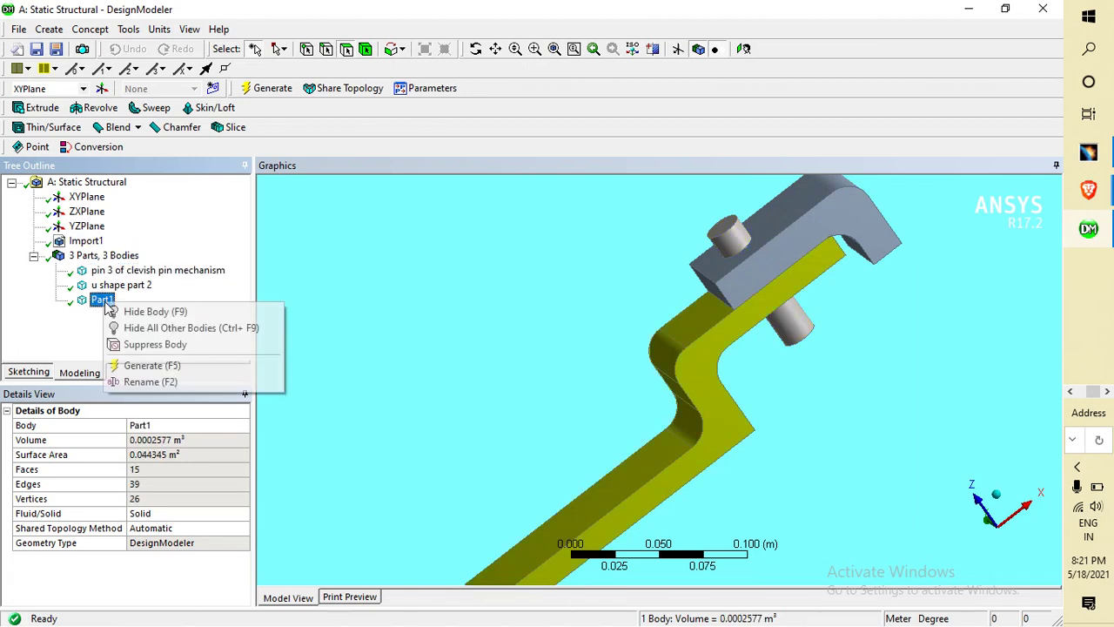
left_click(143, 381)
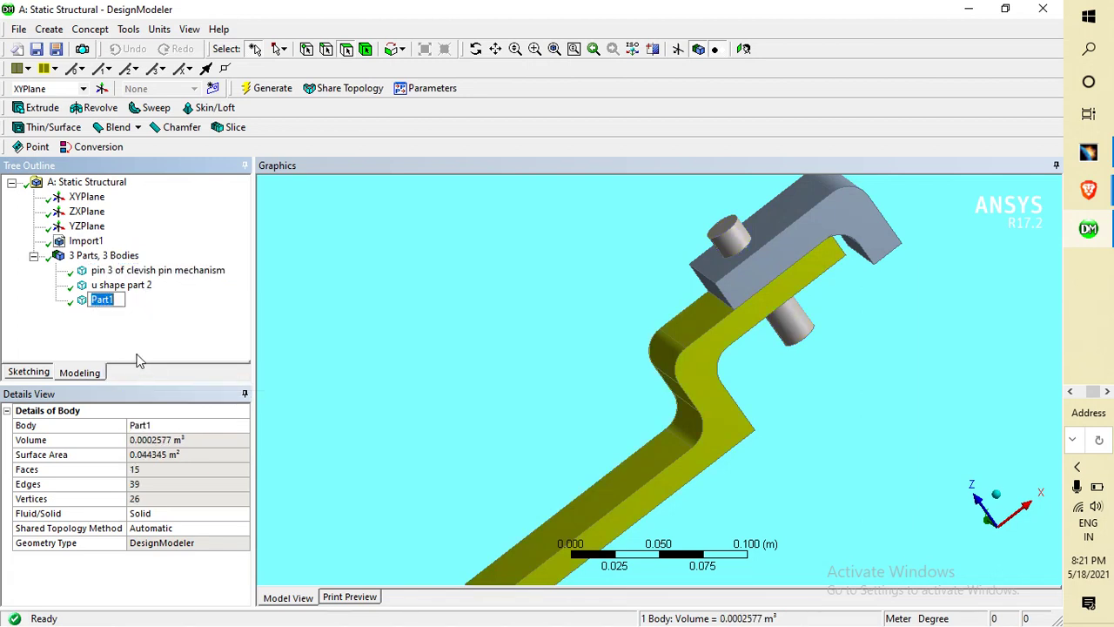
type("yoke")
key("Return")
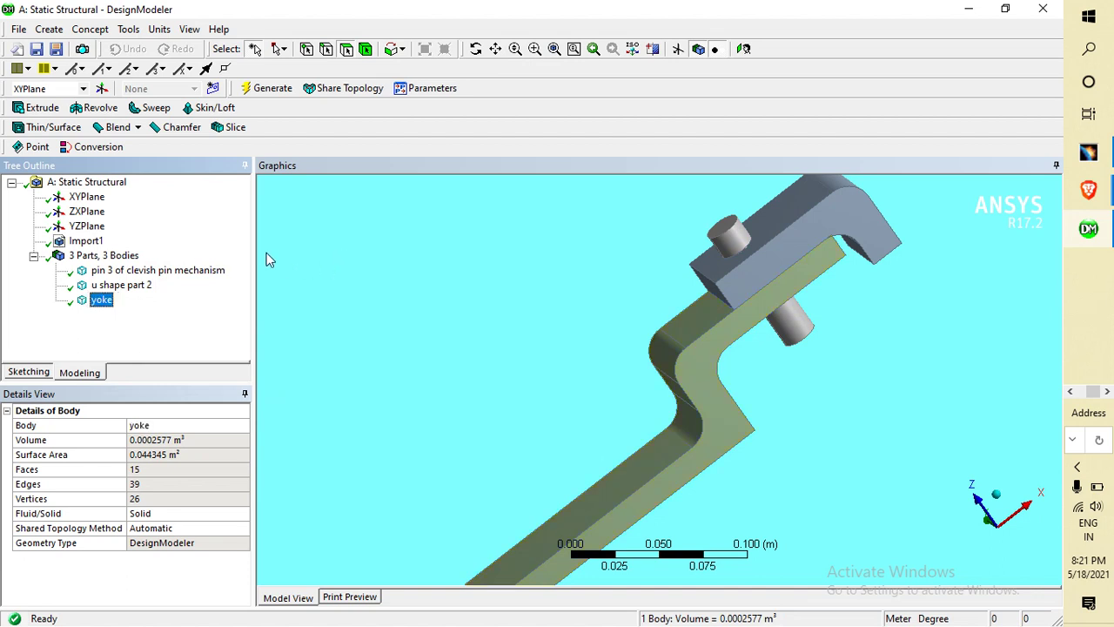
Step: Shorten the name of the body "u shape part 2" to "u shape"
left_click(122, 284)
left_click(152, 272)
right_click(151, 276)
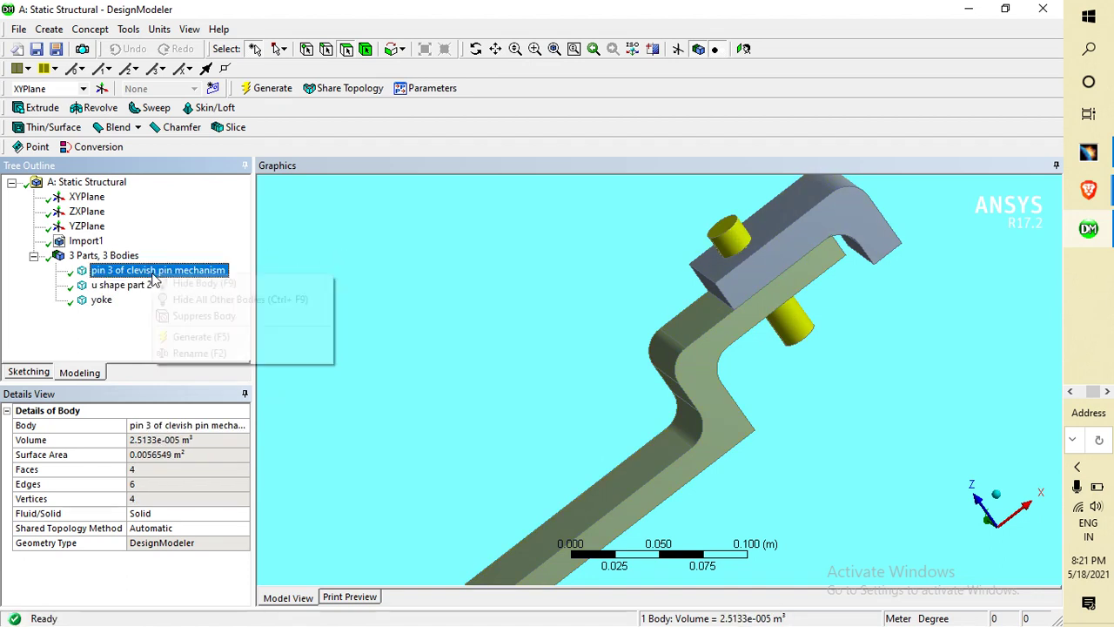
left_click(113, 285)
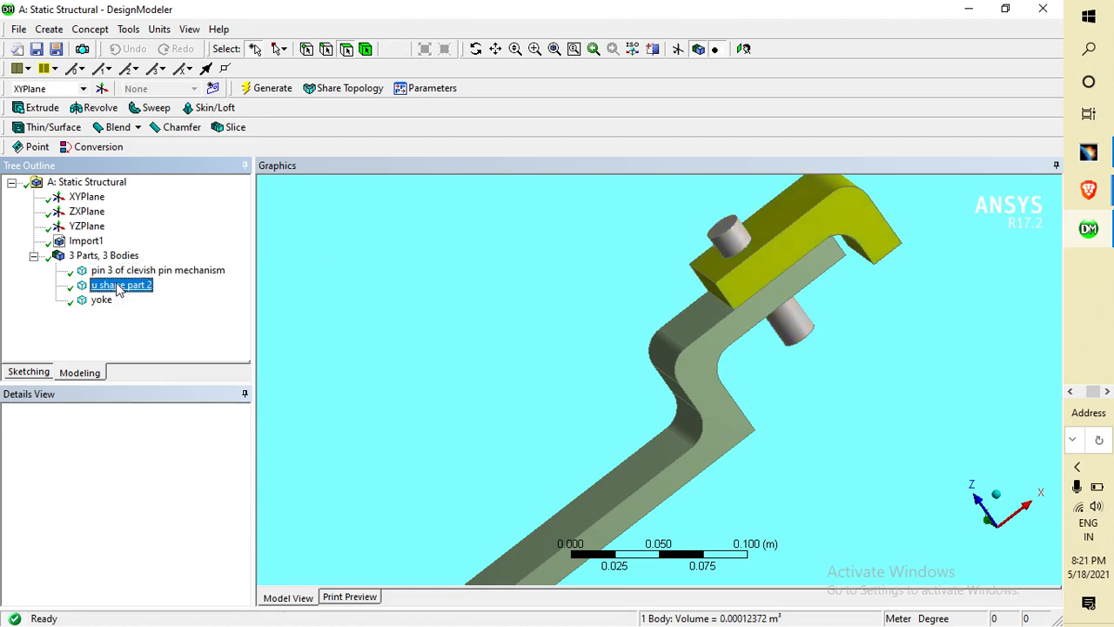
right_click(118, 286)
left_click(165, 363)
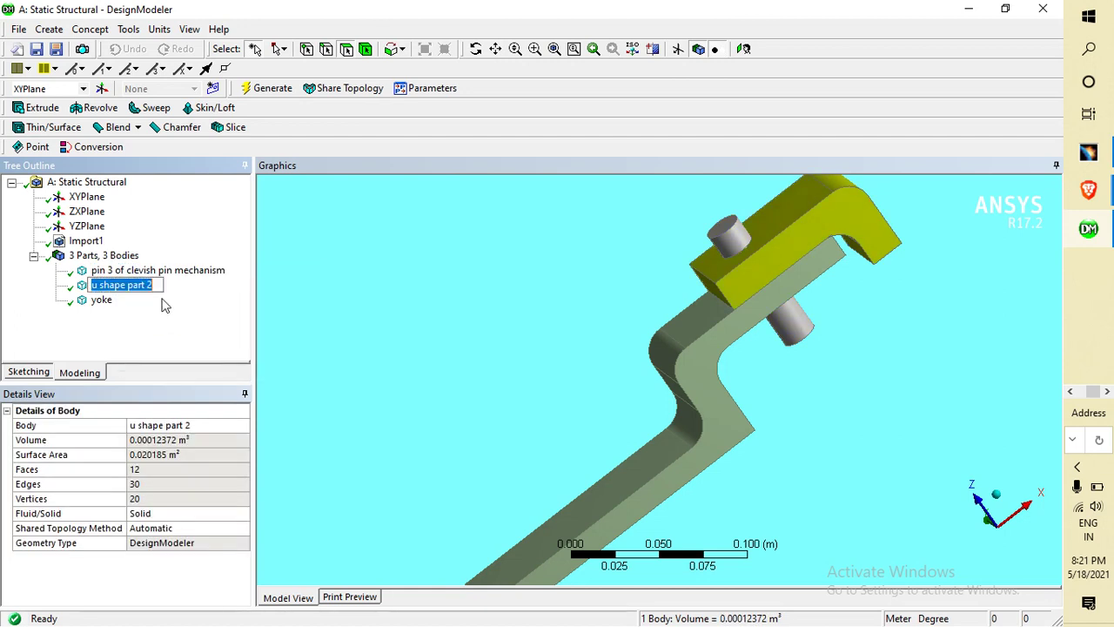
key("End")
key("BackSpace")
key("BackSpace")
key("BackSpace")
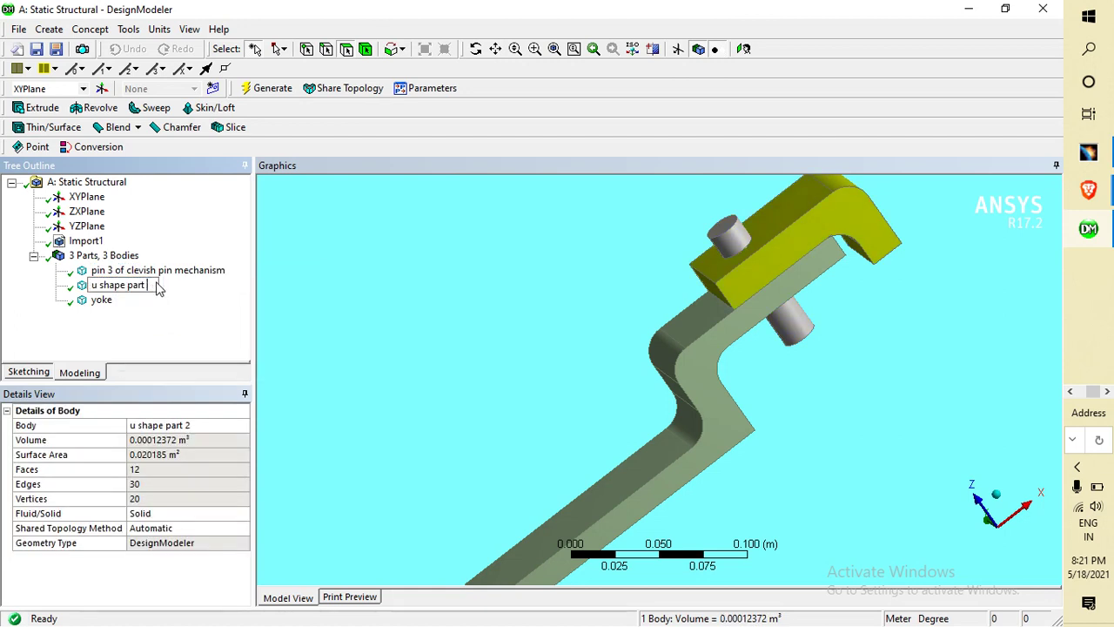
key("BackSpace")
key("BackSpace")
key("BackSpace")
key("BackSpace")
key("Return")
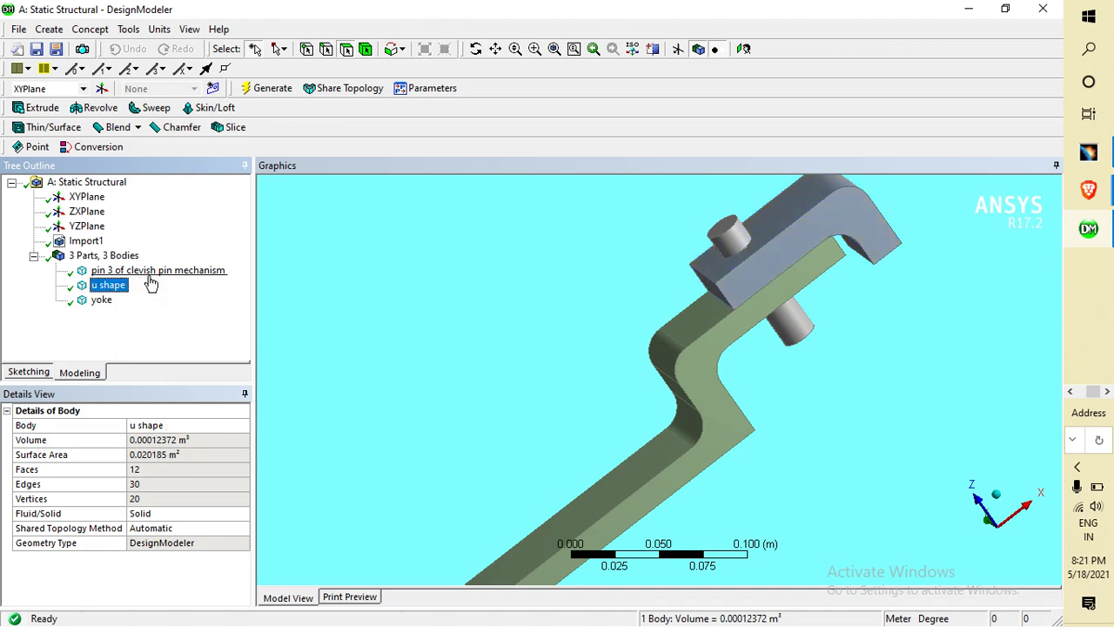
Step: Rename the body "pin 3 of clevish pin mechanism" as pin and clear the selection
left_click(151, 272)
right_click(150, 275)
left_click(179, 349)
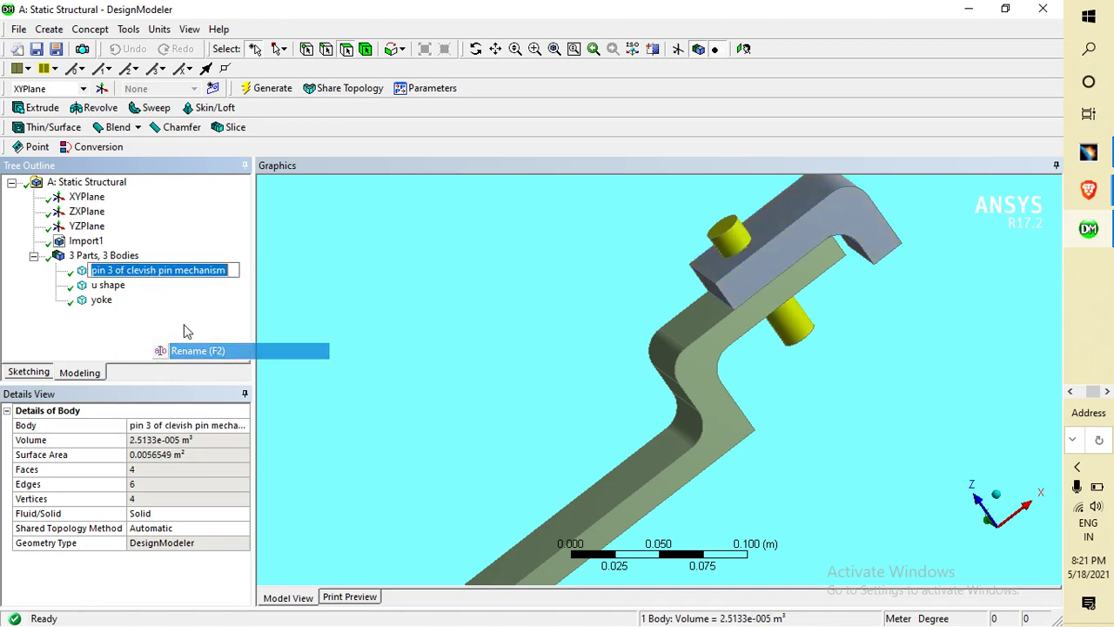
type("pi")
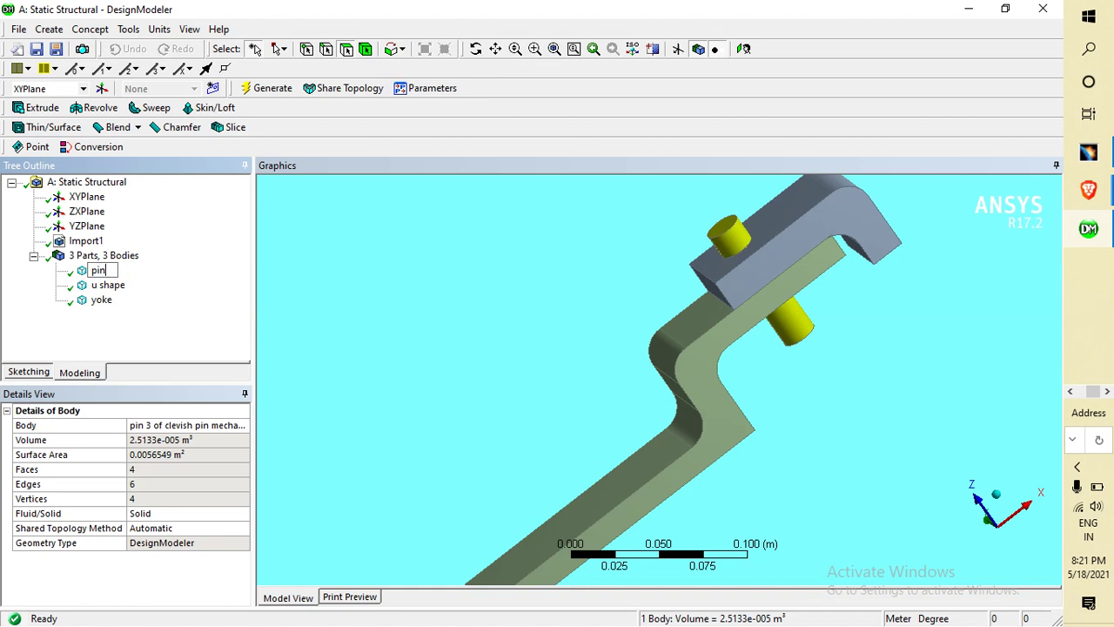
type("n")
key("Return")
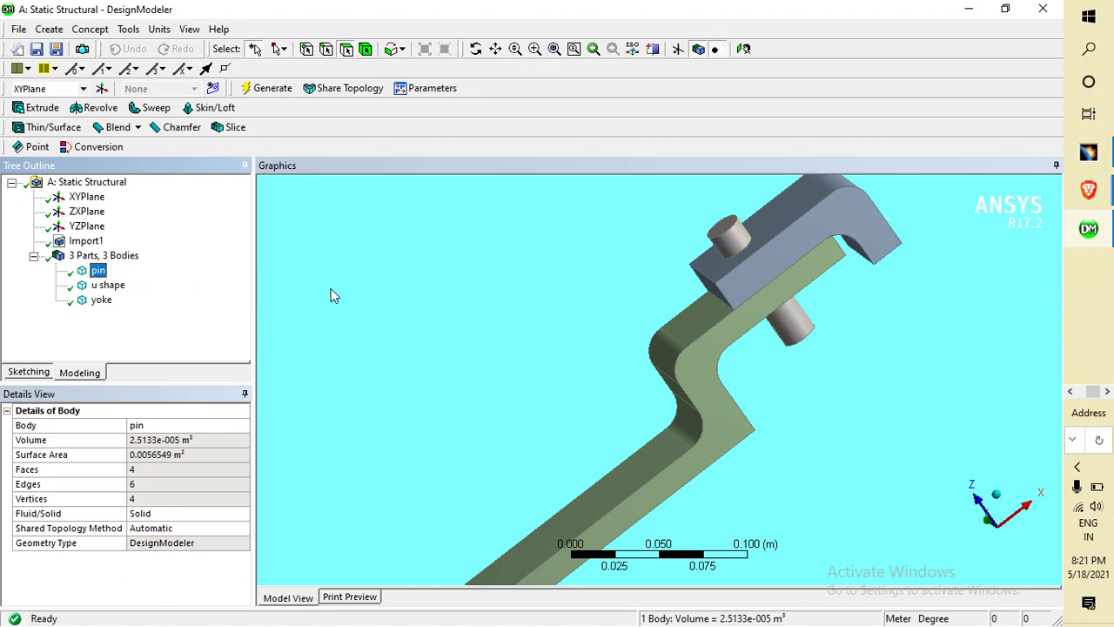
left_click(98, 271)
left_click(380, 271)
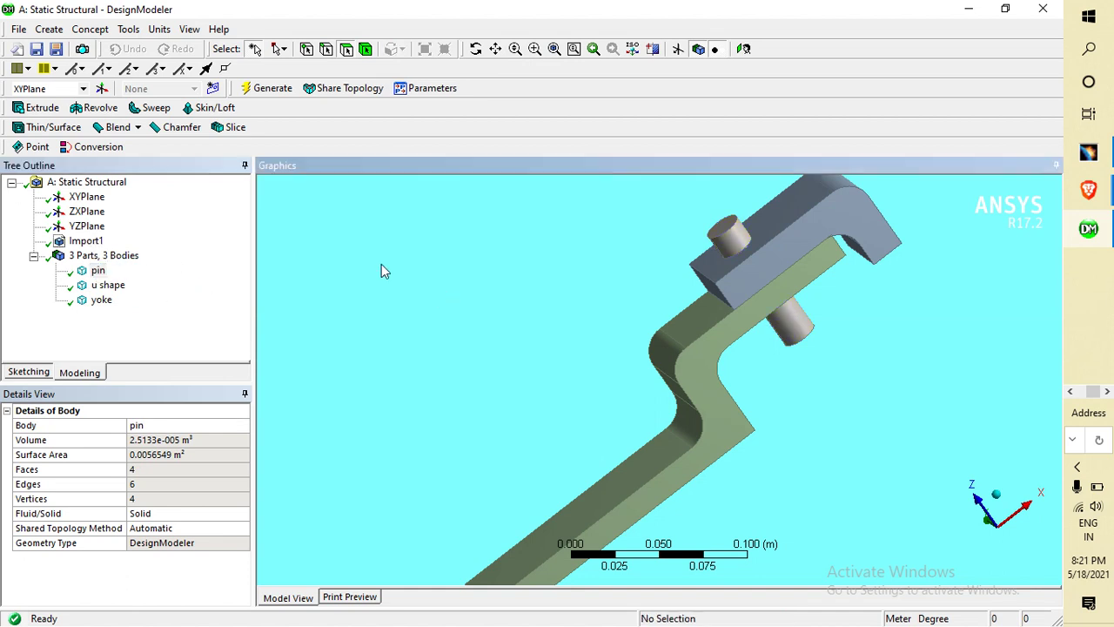
Step: Switch to the Workbench project and open the static structural system's model in Mechanical
left_click(961, 12)
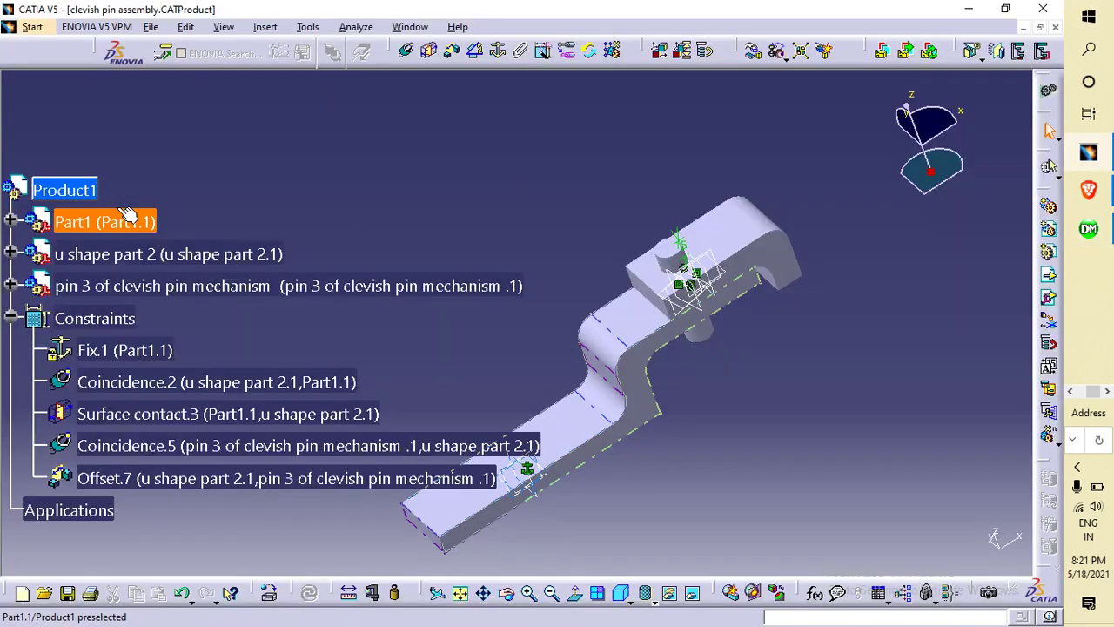
left_click(1085, 235)
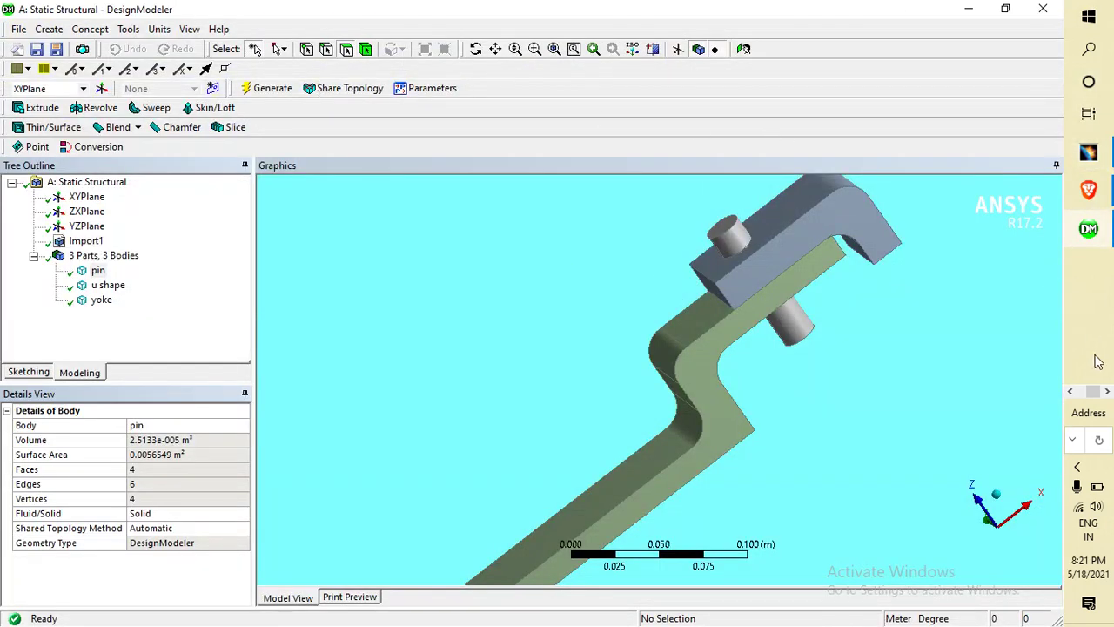
left_click(1072, 392)
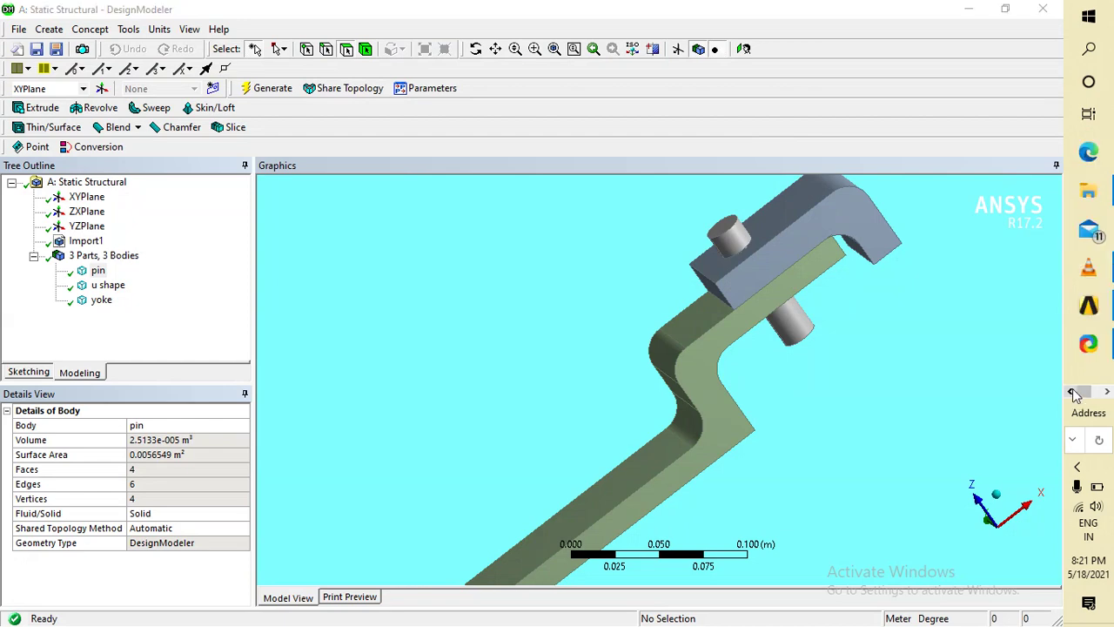
left_click(1089, 306)
double_click(304, 209)
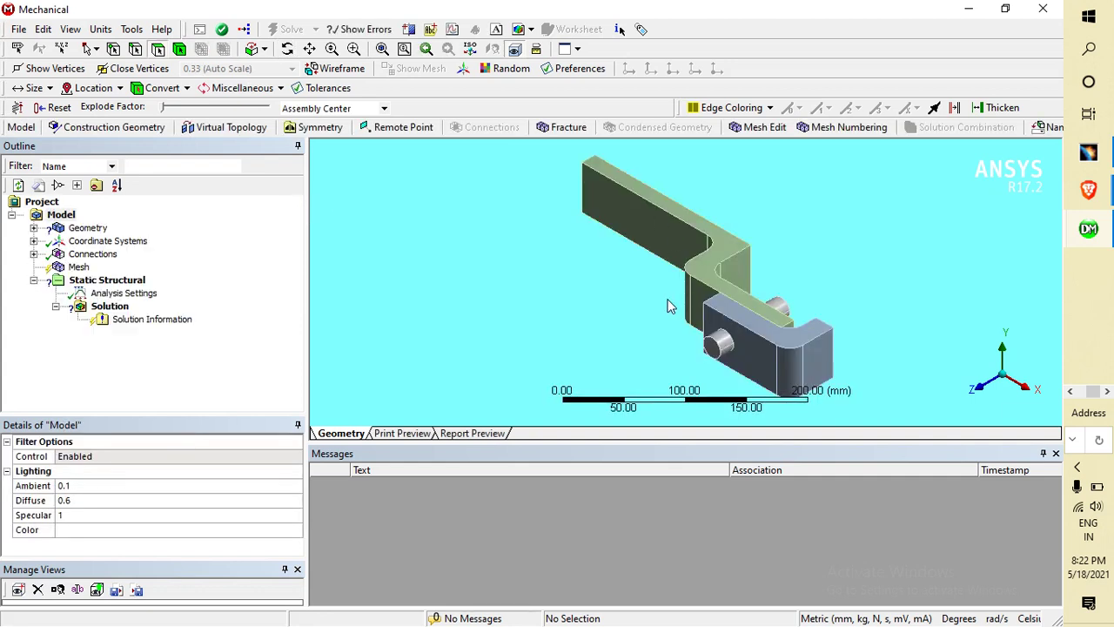
middle_click_drag(692, 313, 962, 174)
middle_click_drag(898, 225, 985, 333)
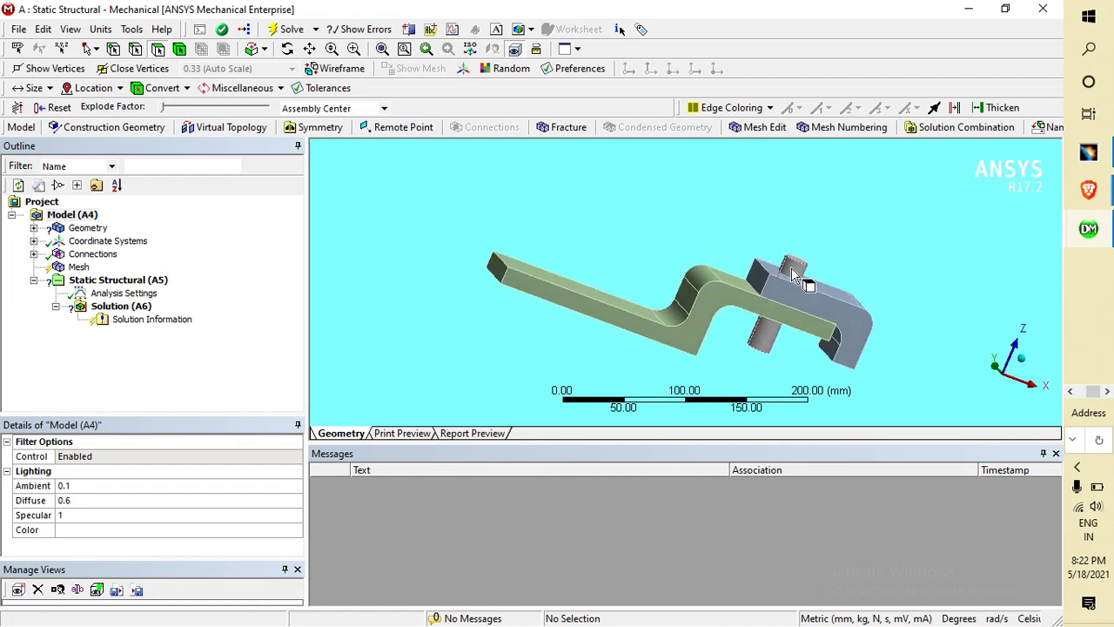
middle_click_drag(533, 234, 526, 280)
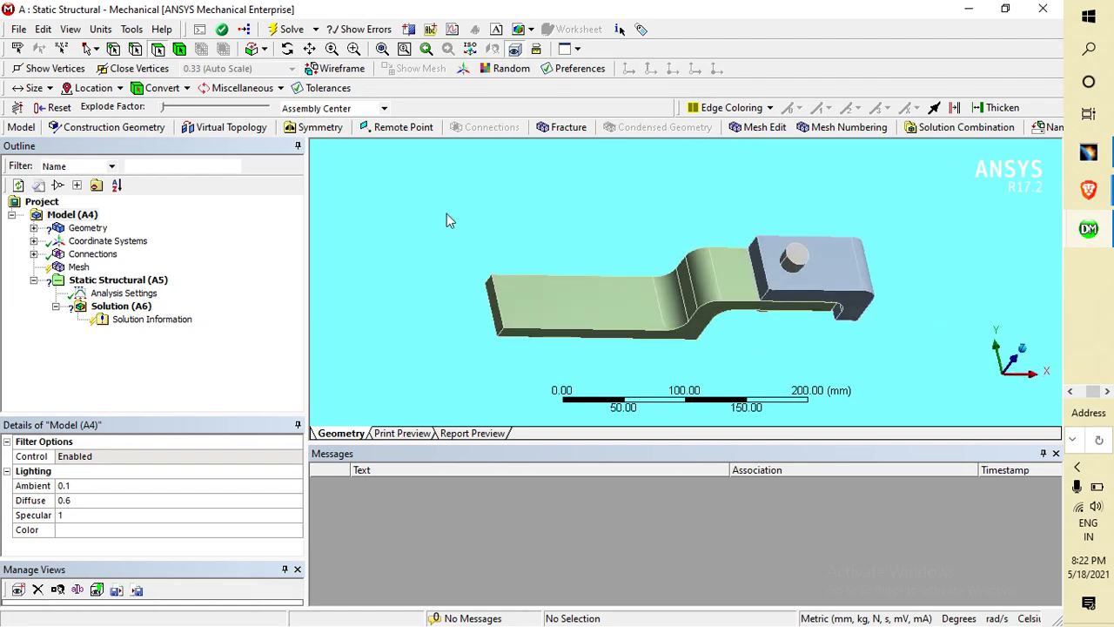
Step: Expand the geometry bodies and assign Structural Steel as the material of the pin
double_click(87, 227)
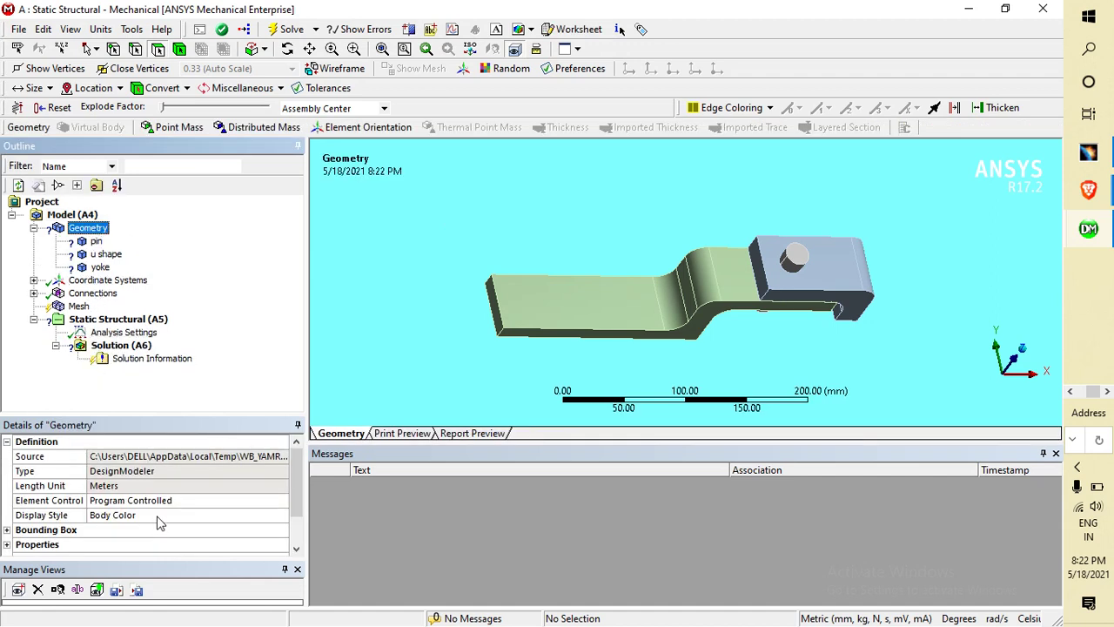
scroll(158, 523, "down", 2)
left_click(96, 241)
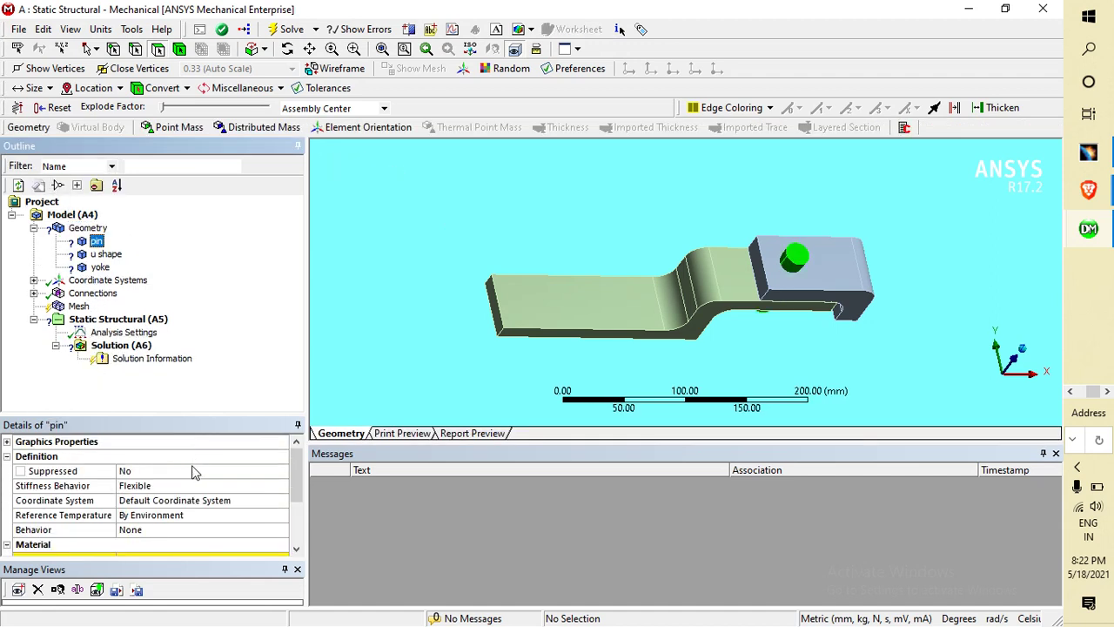
scroll(172, 521, "down", 3)
left_click(145, 473)
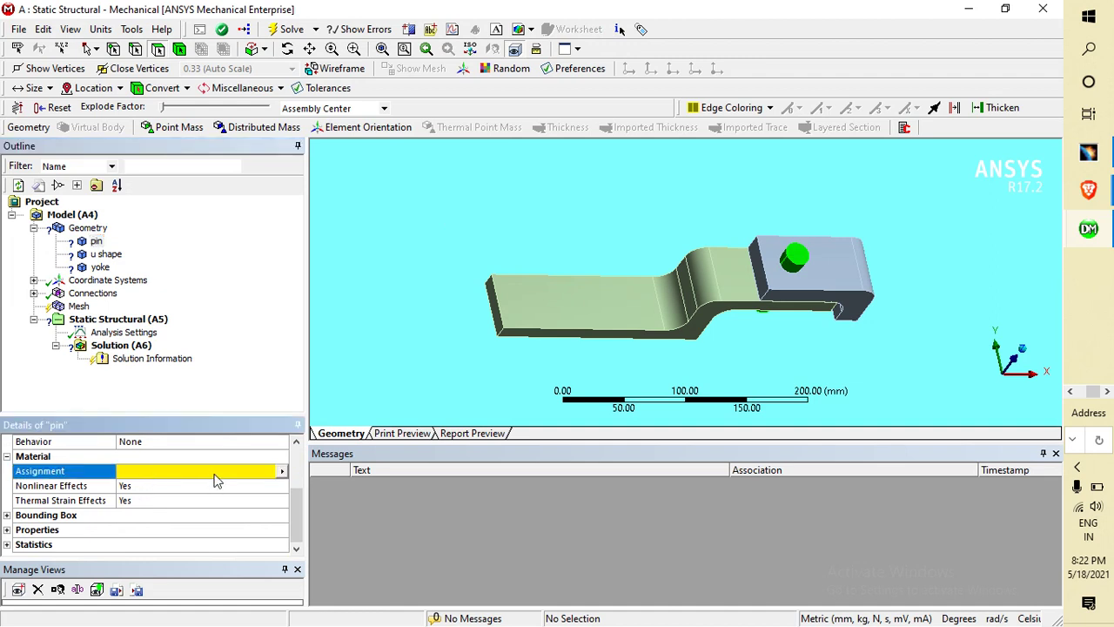
left_click(281, 471)
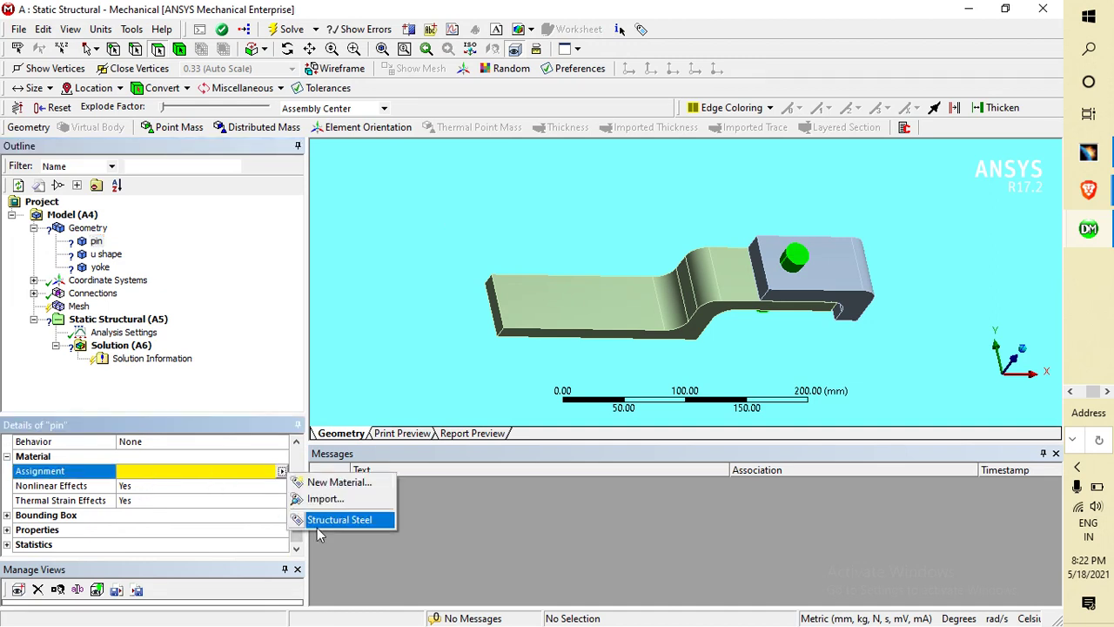
left_click(326, 521)
Step: Assign Structural Steel as the material of the u shape body
left_click(106, 253)
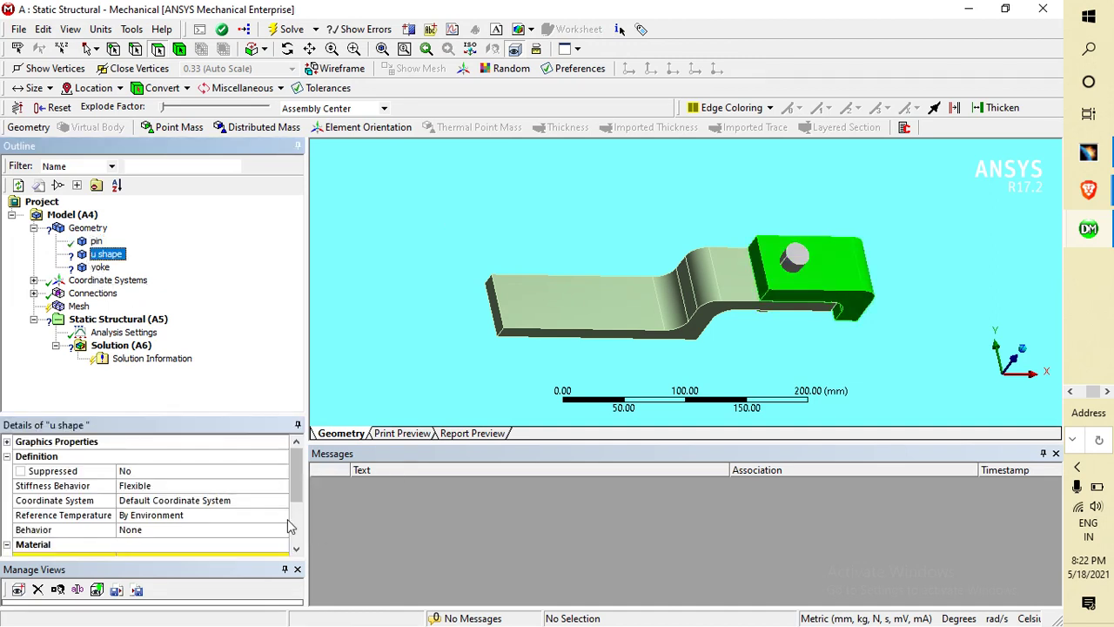
scroll(235, 523, "down", 3)
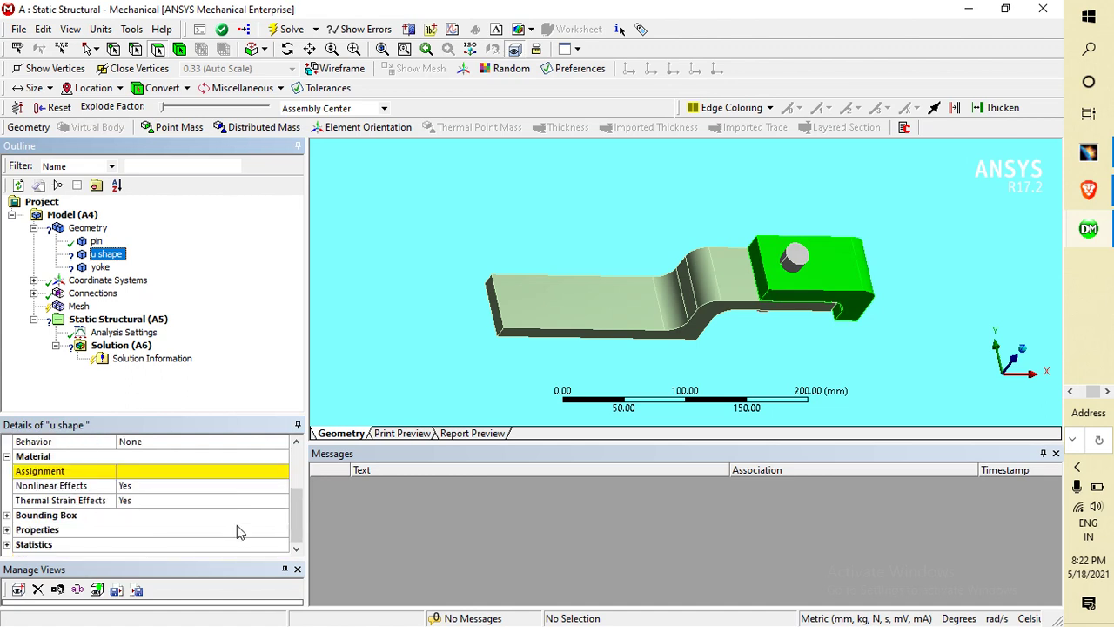
left_click(256, 473)
left_click(281, 471)
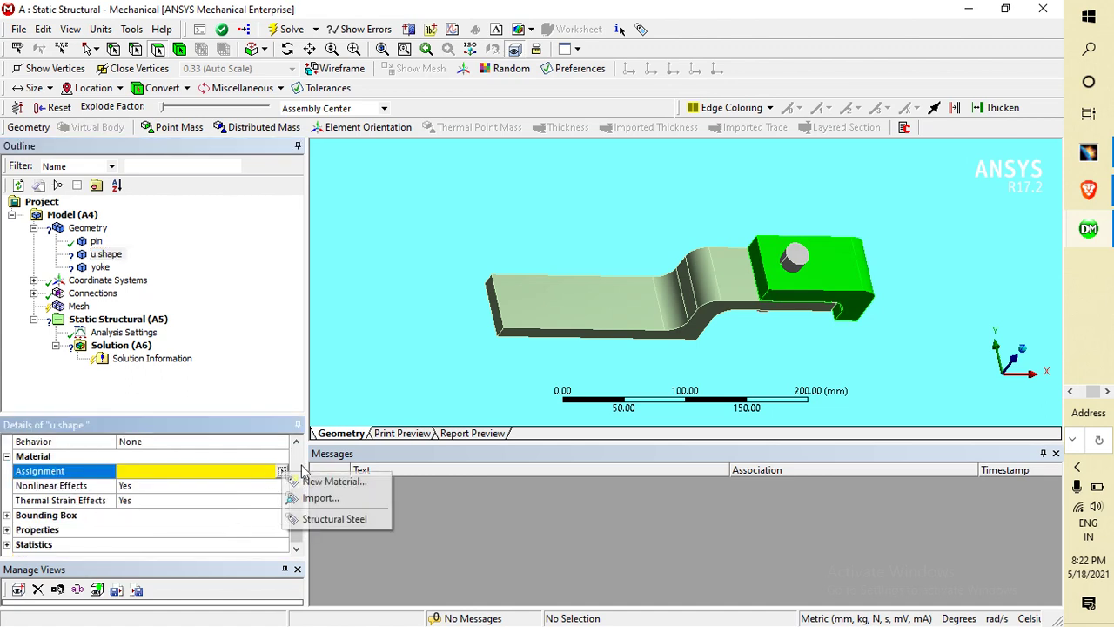
left_click(330, 522)
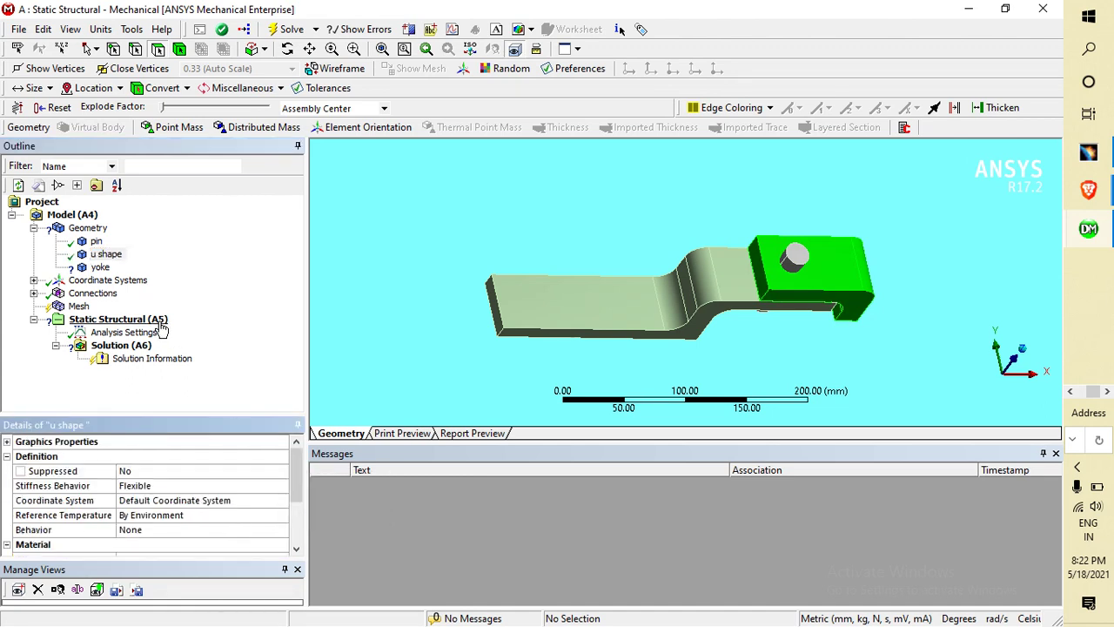
Step: Assign Structural Steel as the material of the yoke body
left_click(100, 267)
scroll(182, 517, "down", 3)
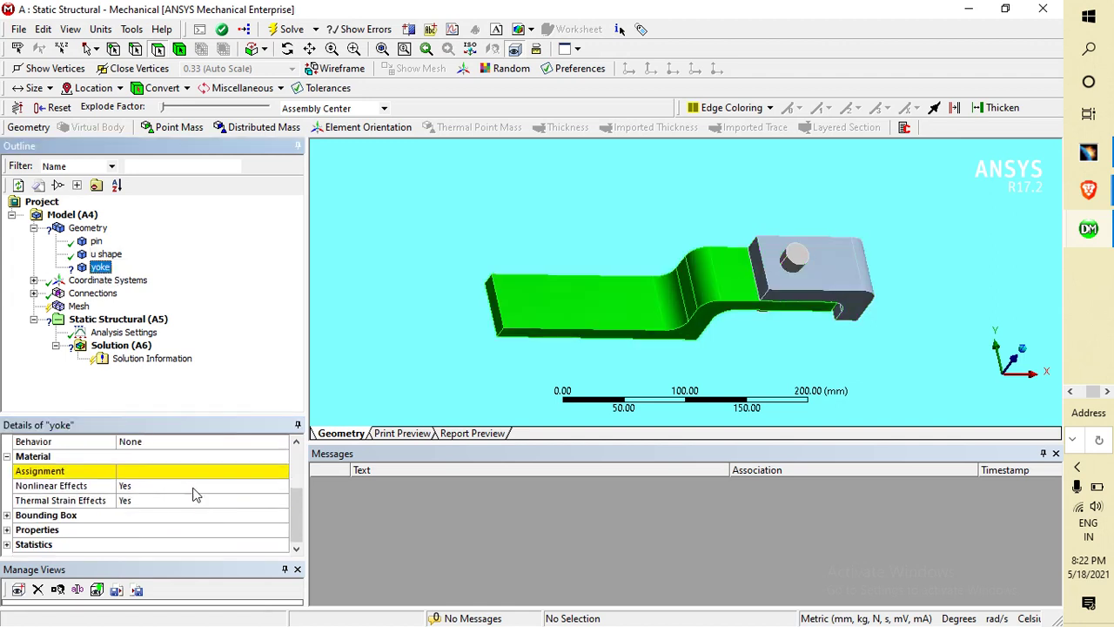
left_click(209, 470)
left_click(281, 470)
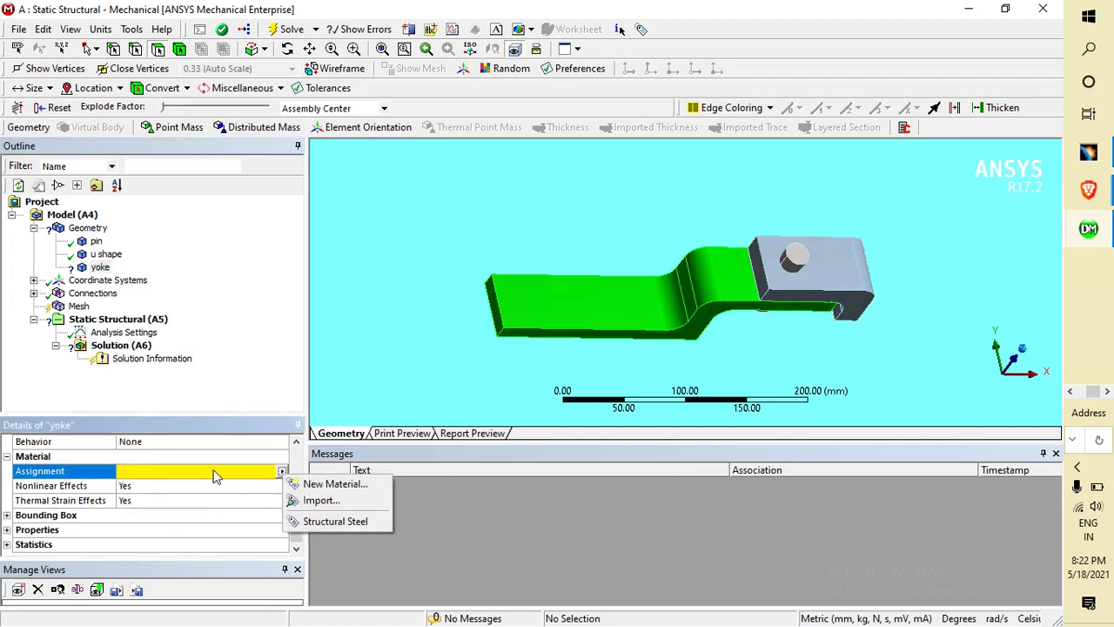
left_click(339, 521)
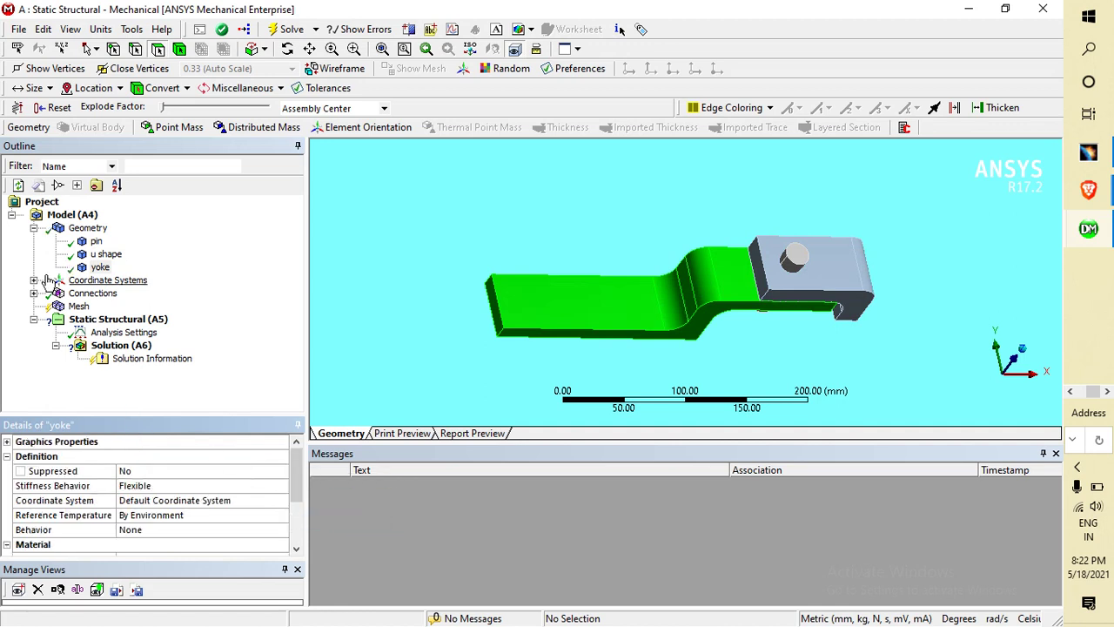
Step: Examine the coordinate systems and the automatically generated contact regions under Connections
left_click(106, 280)
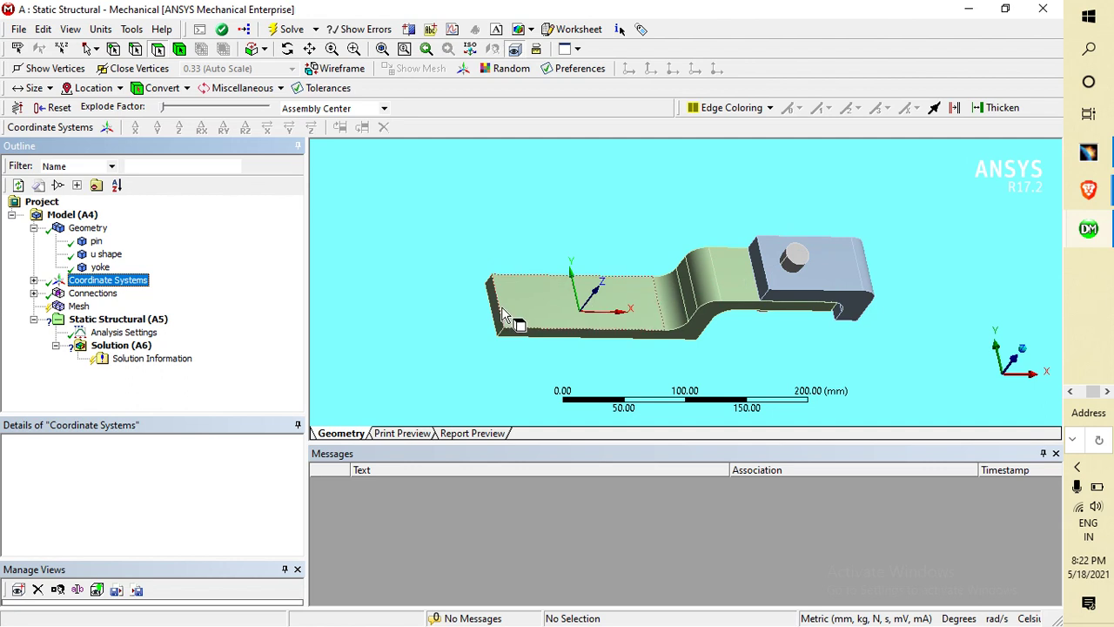
double_click(97, 294)
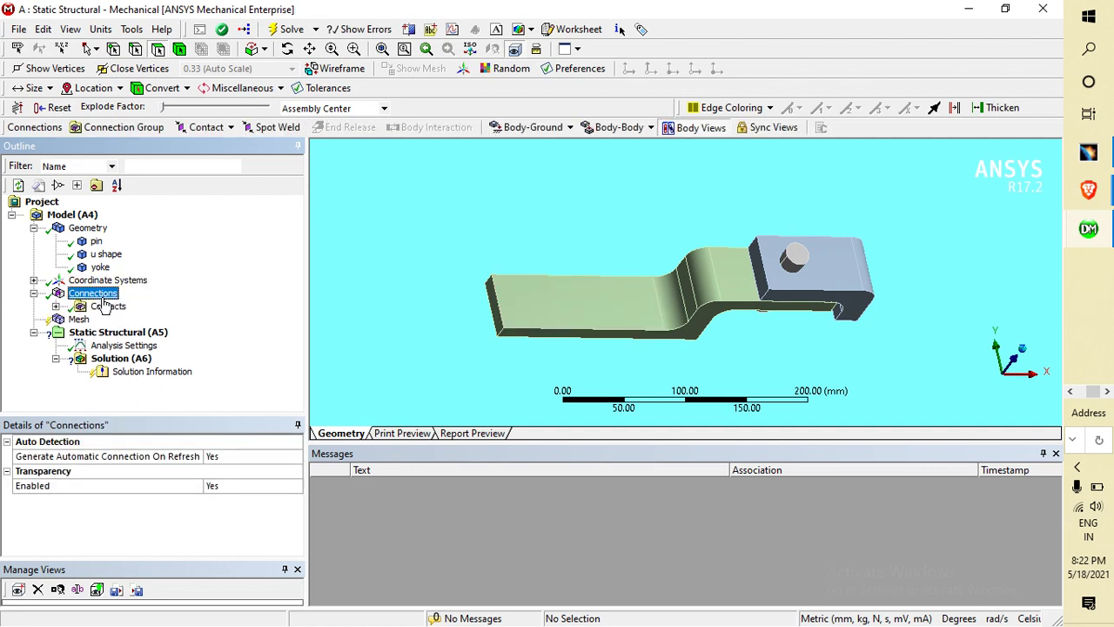
double_click(103, 307)
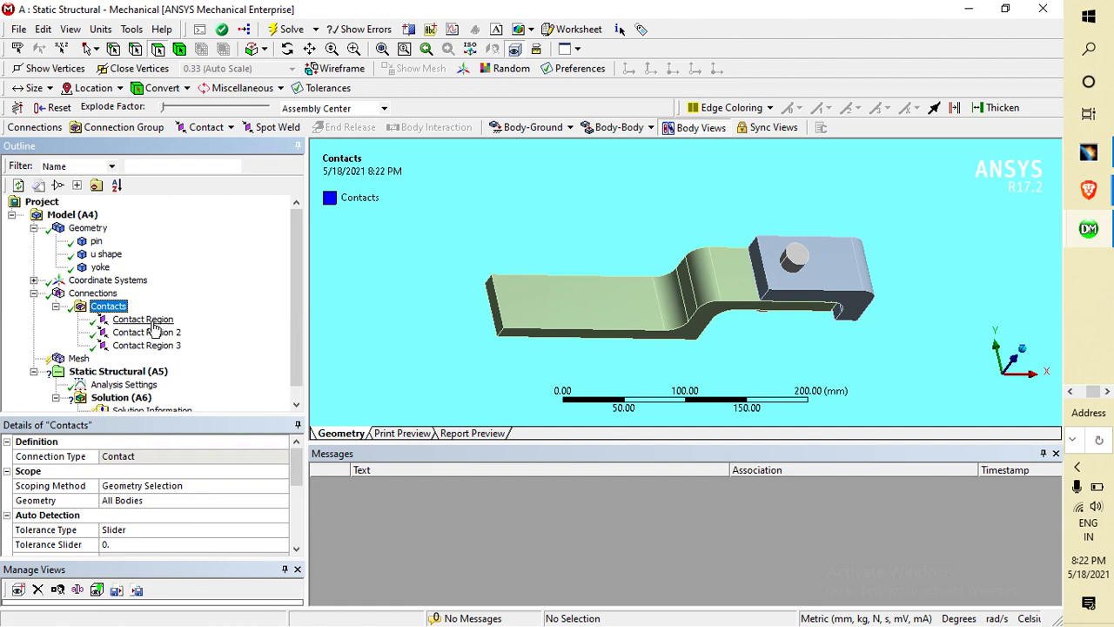
left_click(153, 320)
left_click(108, 307)
right_click(108, 308)
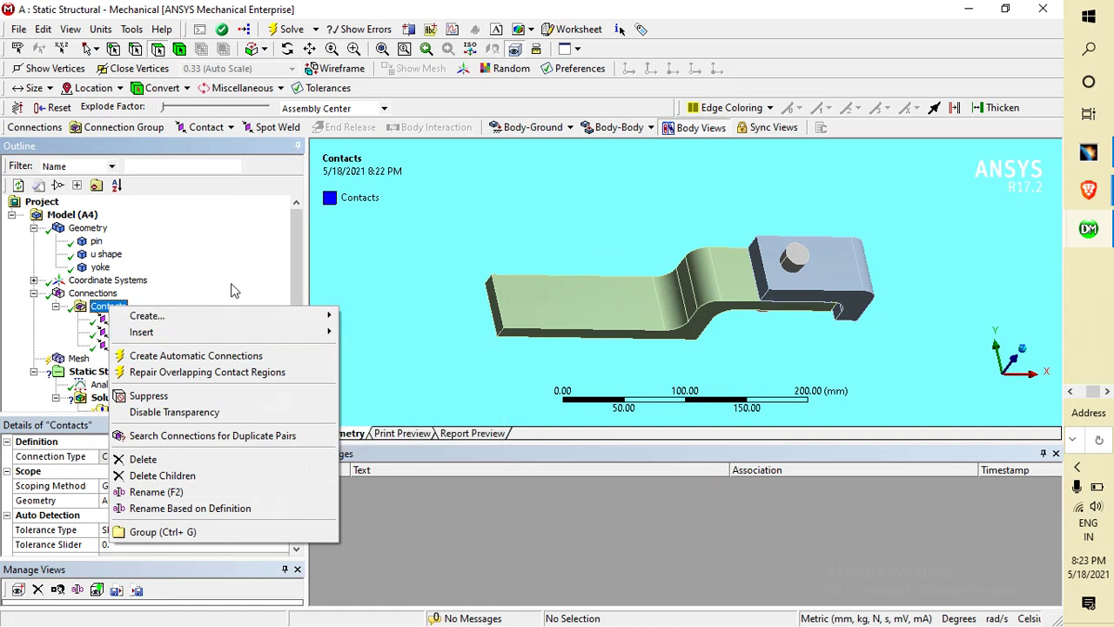
left_click(96, 296)
left_click(96, 294)
right_click(99, 300)
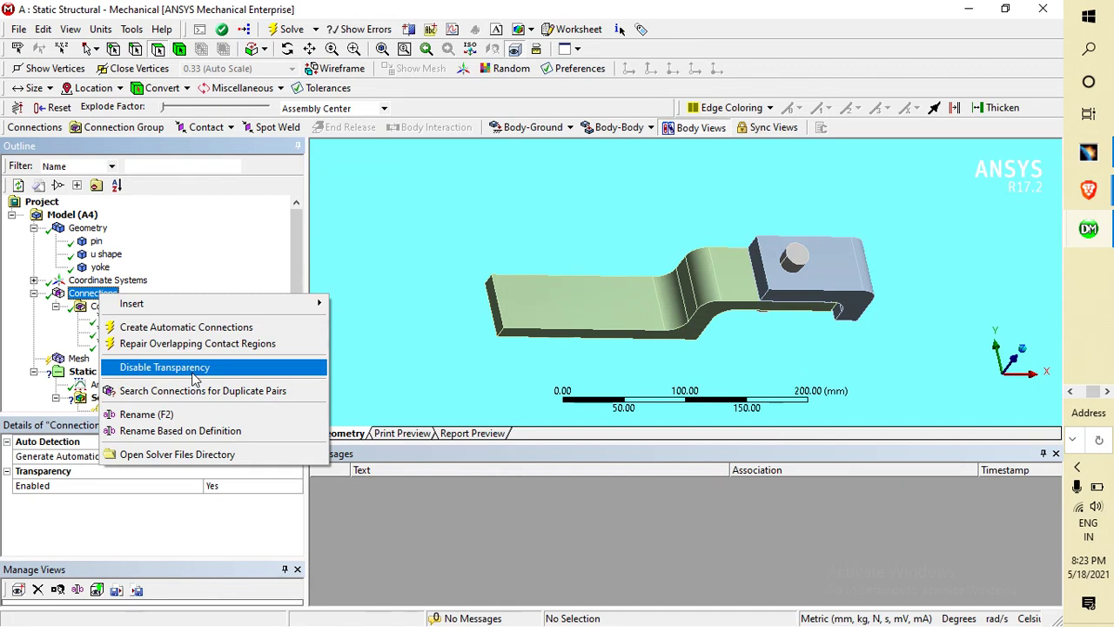
left_click(85, 298)
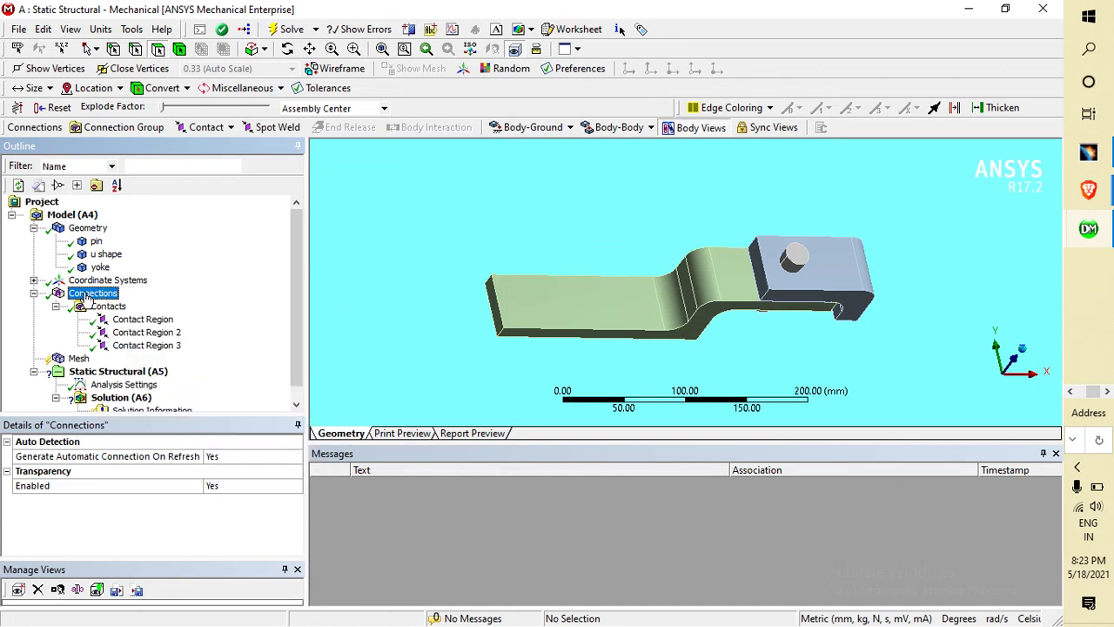
Step: Delete the Contacts group together with its automatically generated contact regions
left_click(103, 307)
right_click(108, 306)
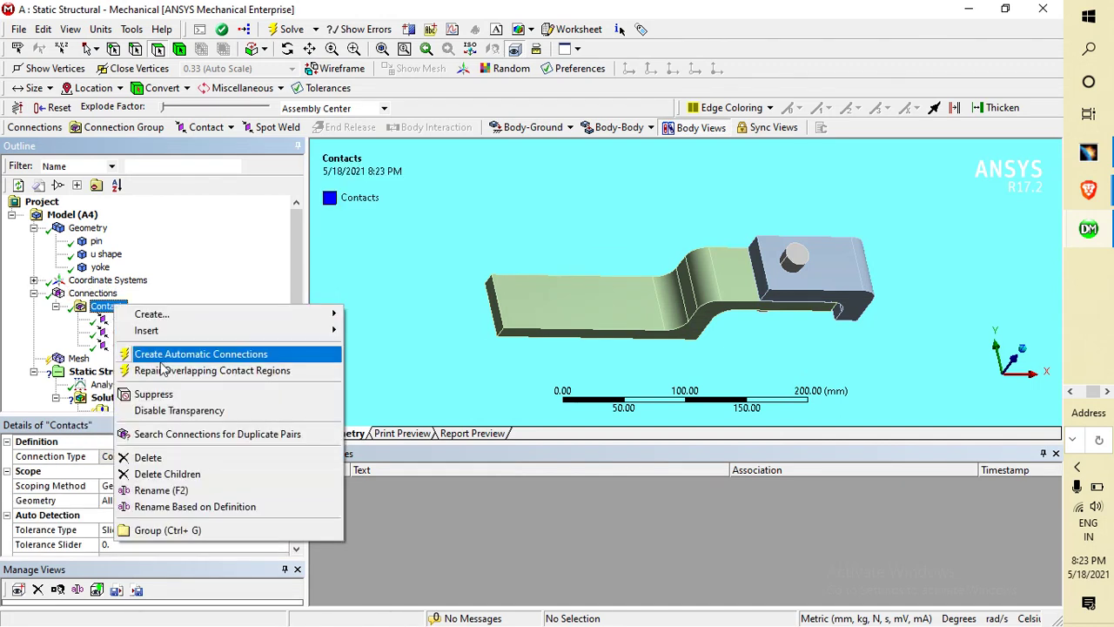
left_click(171, 463)
left_click(536, 381)
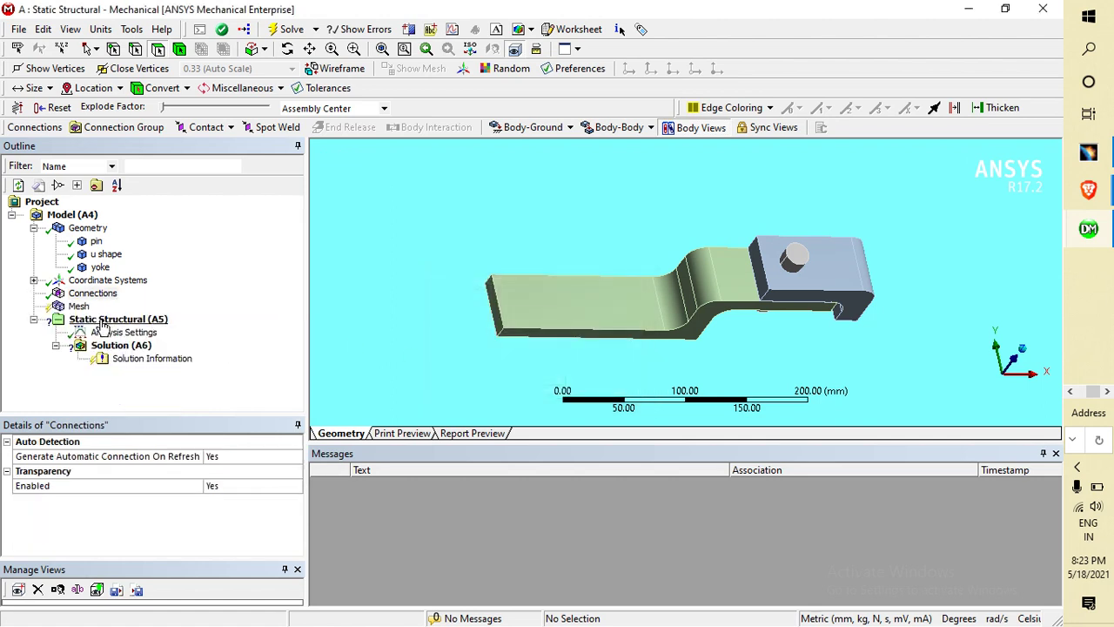
Step: Insert a manual contact region under Connections
left_click(107, 297)
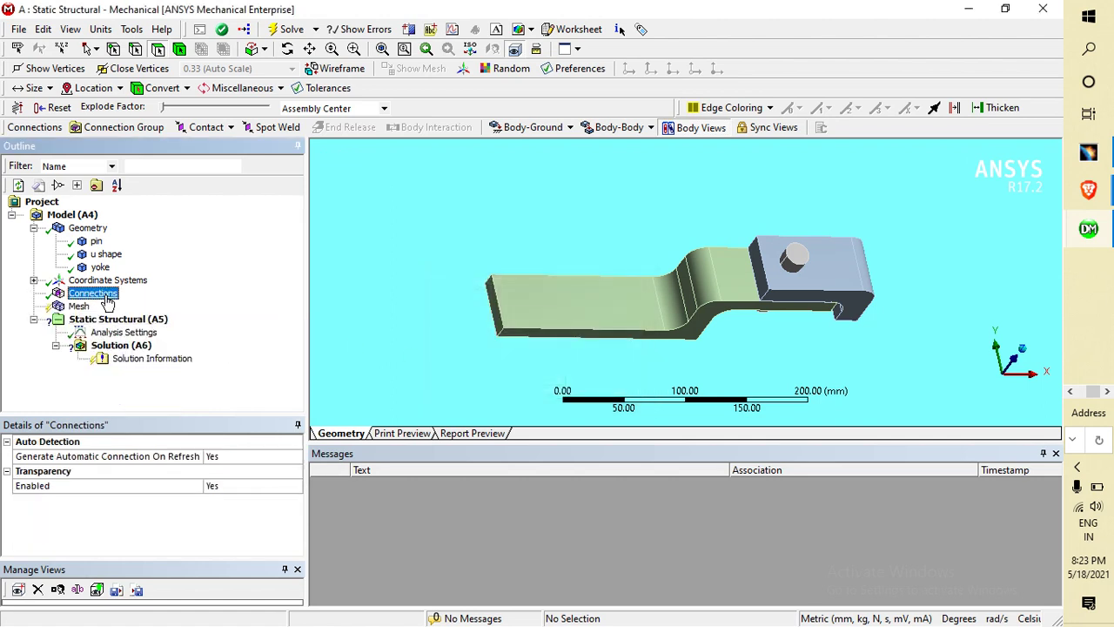
right_click(105, 296)
mouse_move(261, 307)
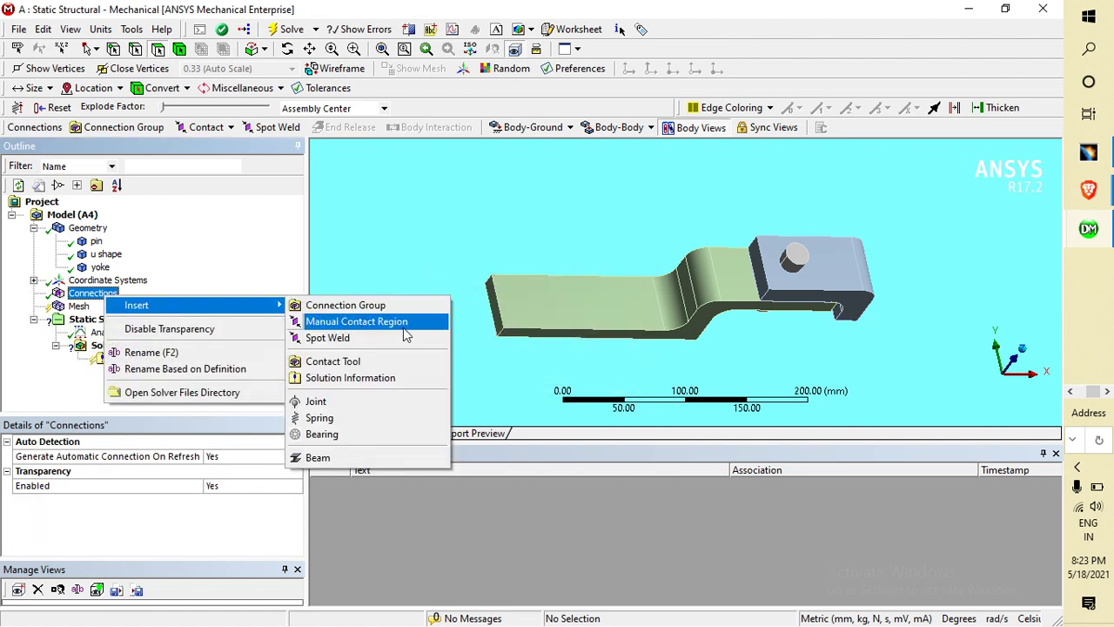
left_click(401, 323)
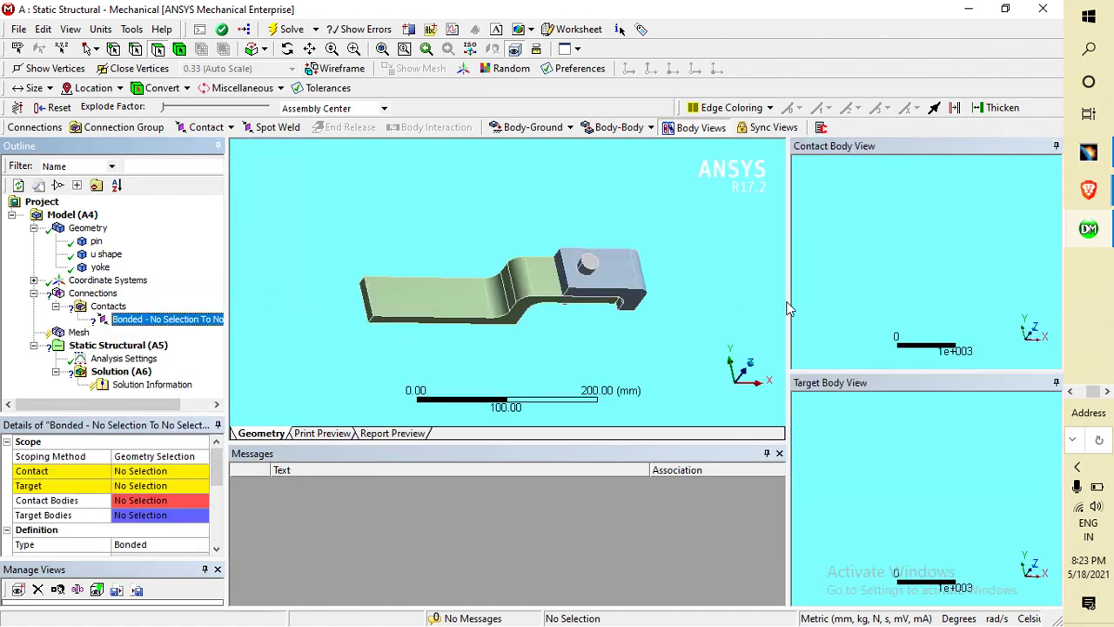
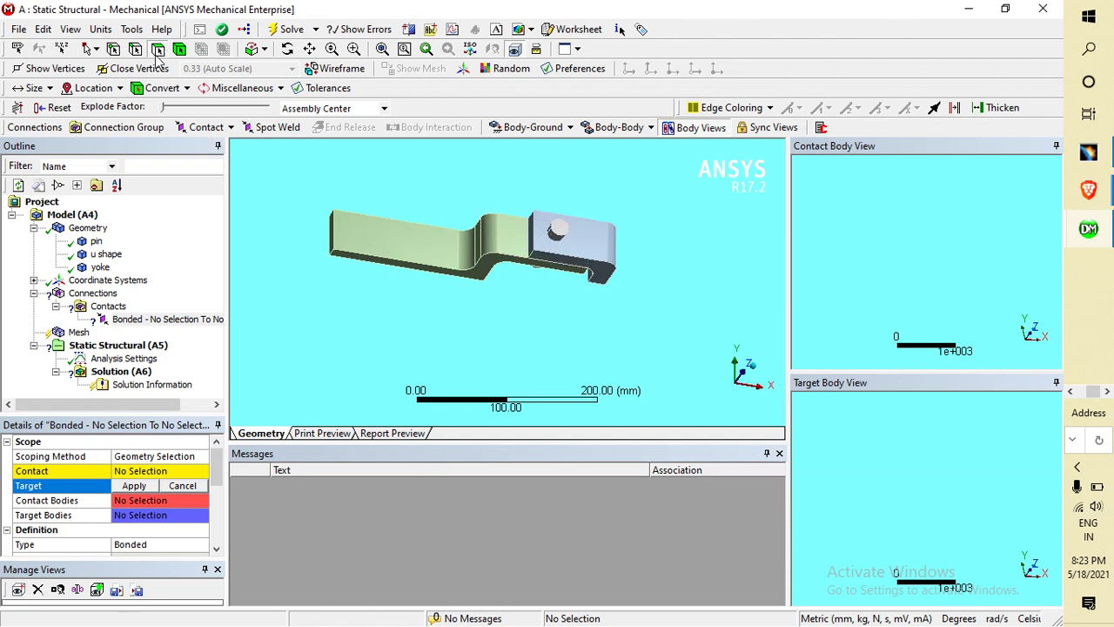
Step: Cancel the pending target selection and hide the u shape body to expose the yoke face beneath it
left_click(596, 248)
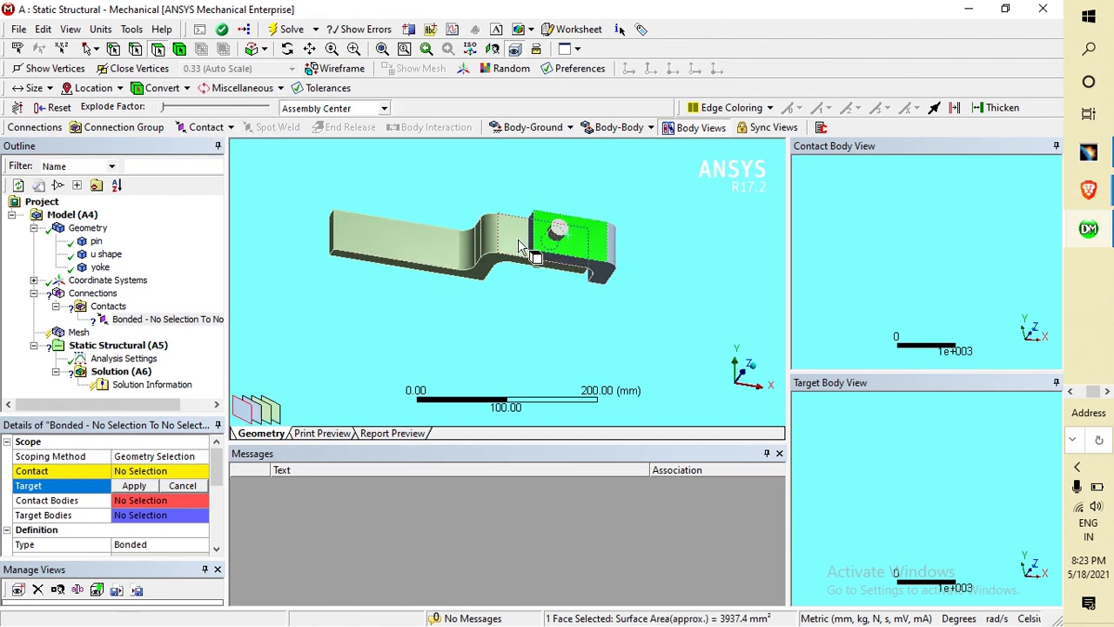
left_click(182, 485)
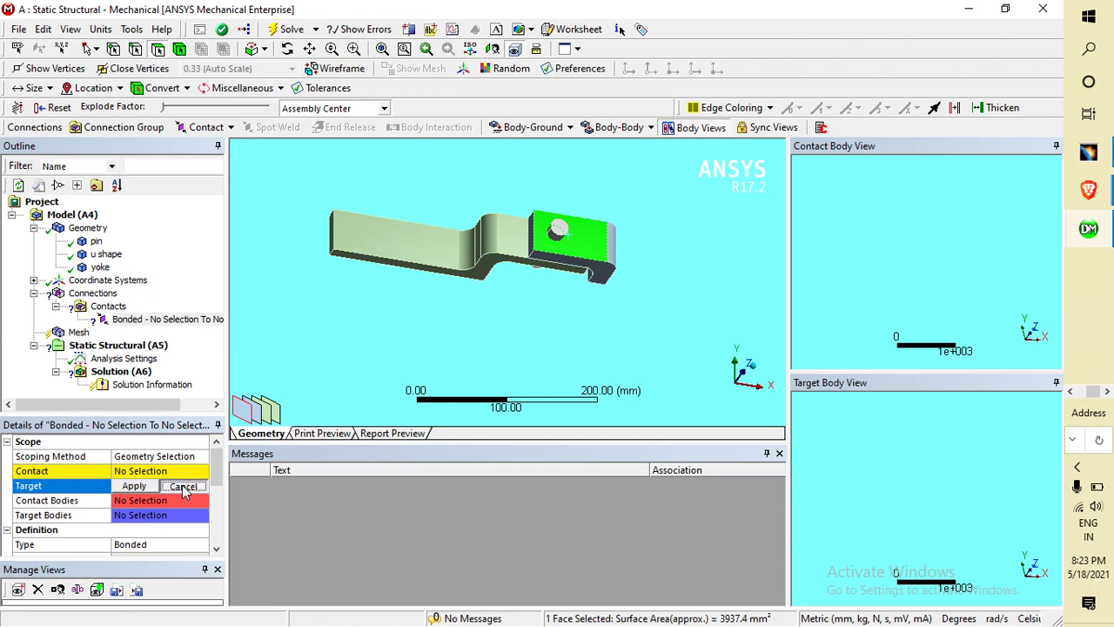
right_click(567, 250)
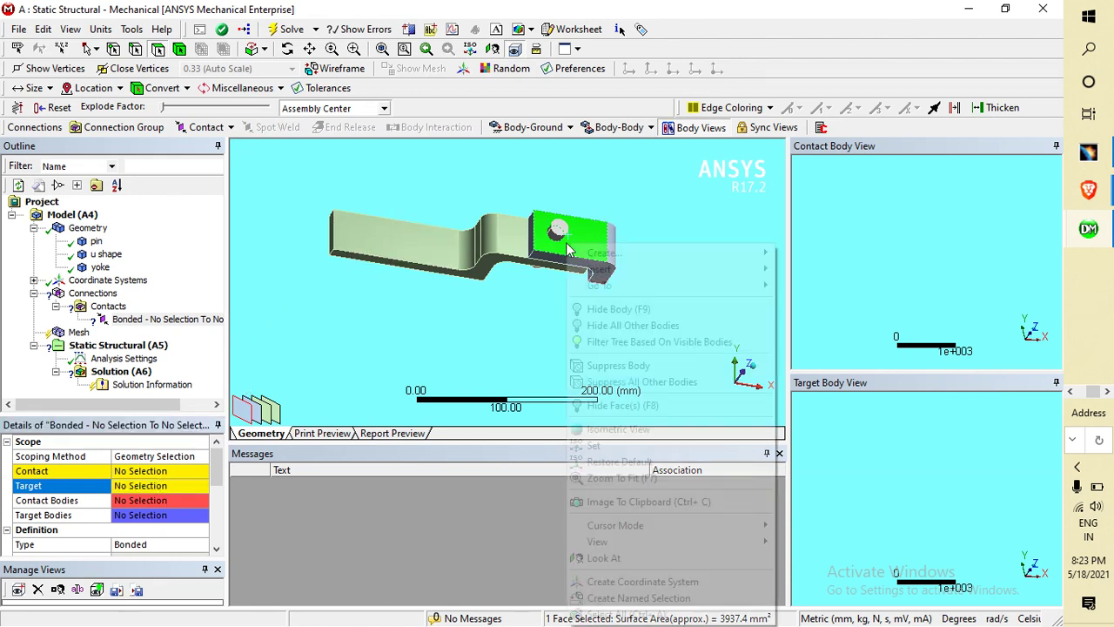
left_click(610, 309)
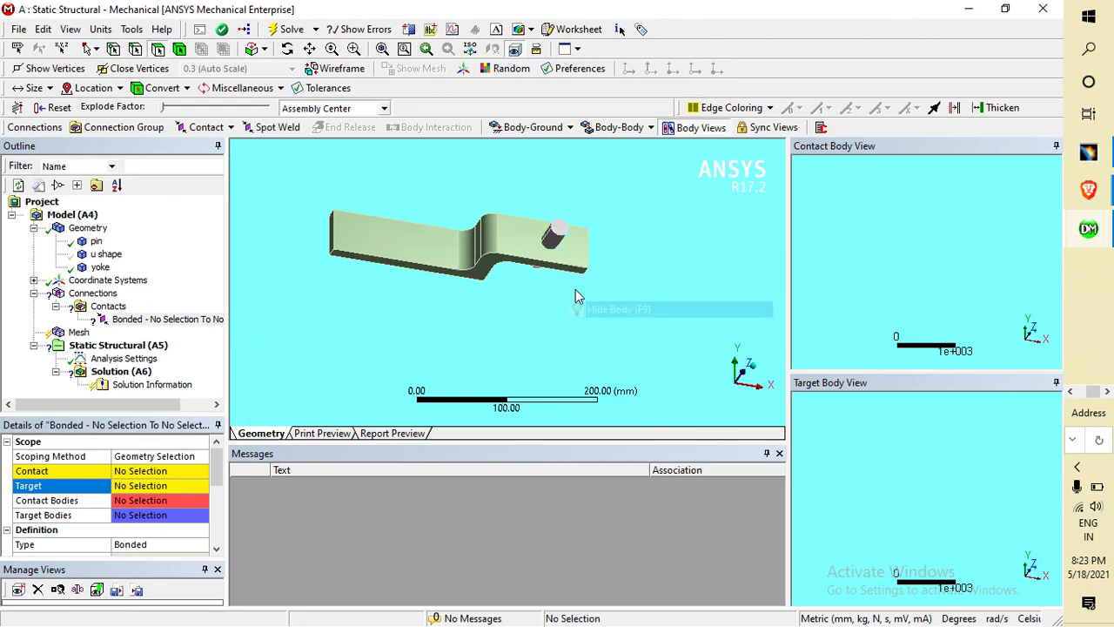
Step: Scope the target side of the bonded contact to the yoke's flat face around the pin hole
left_click(525, 254)
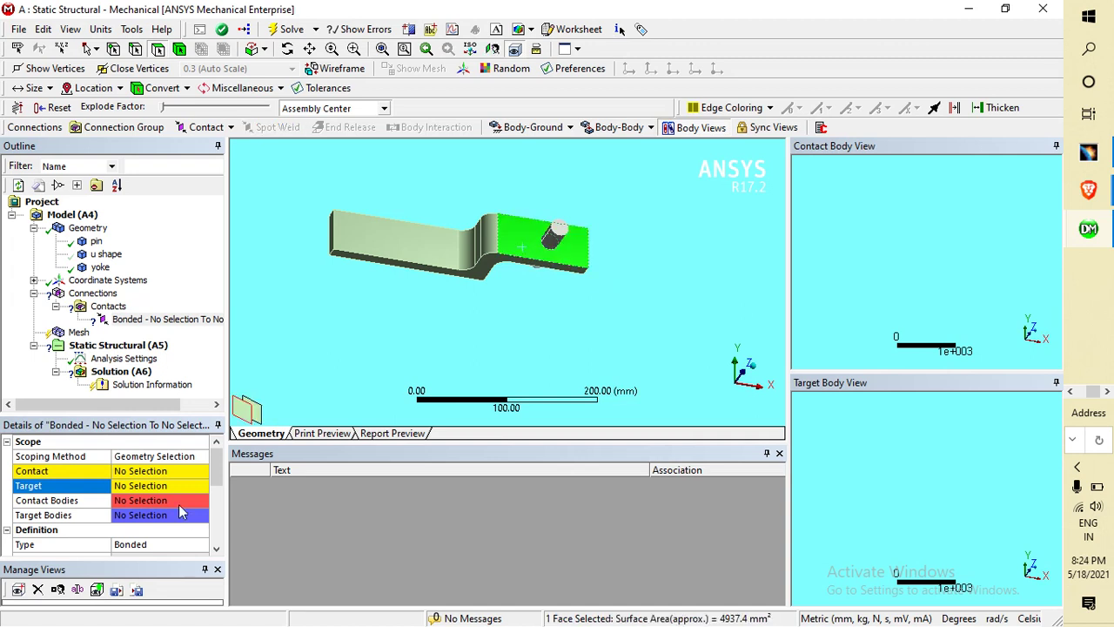
left_click(161, 486)
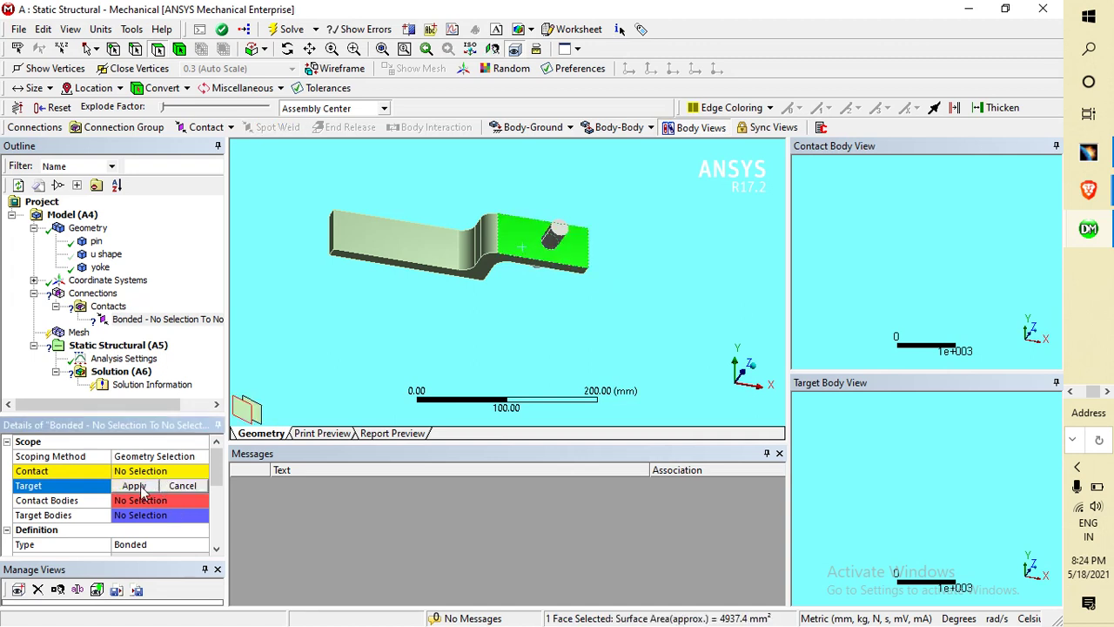
left_click(141, 490)
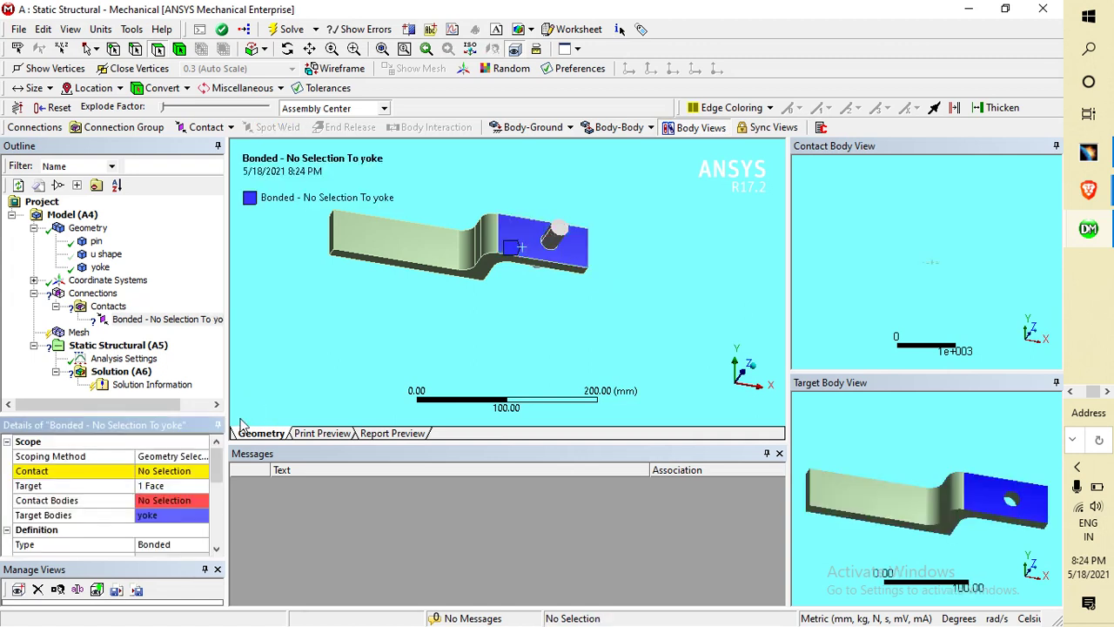
Step: Show all bodies again and hide the yoke body to expose the inner face of the u shape
right_click(577, 249)
right_click(509, 310)
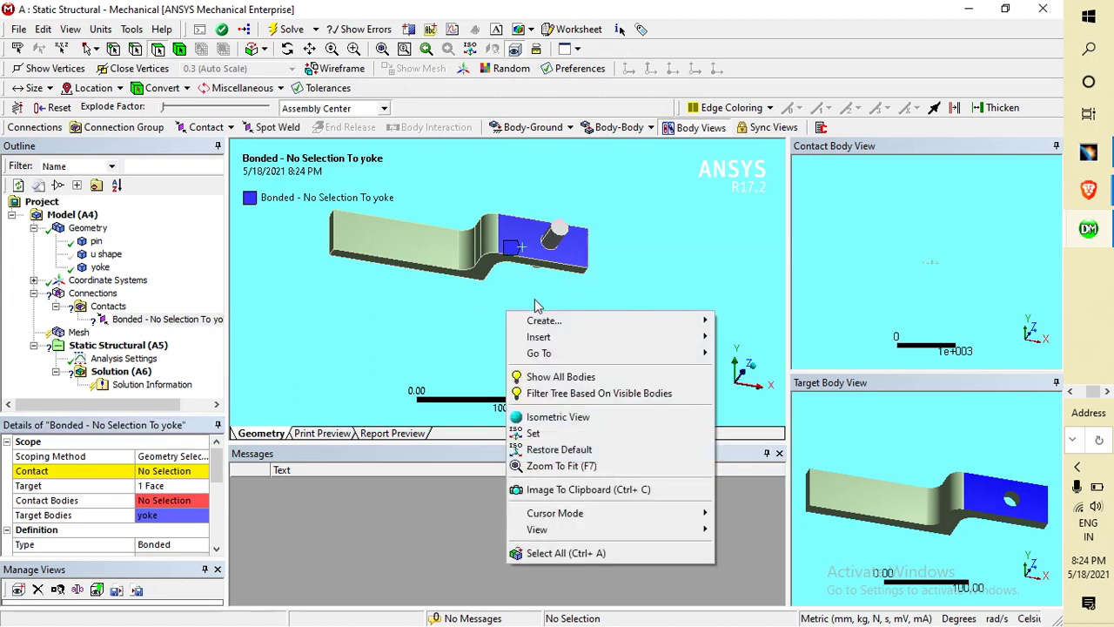
right_click(576, 246)
right_click(576, 246)
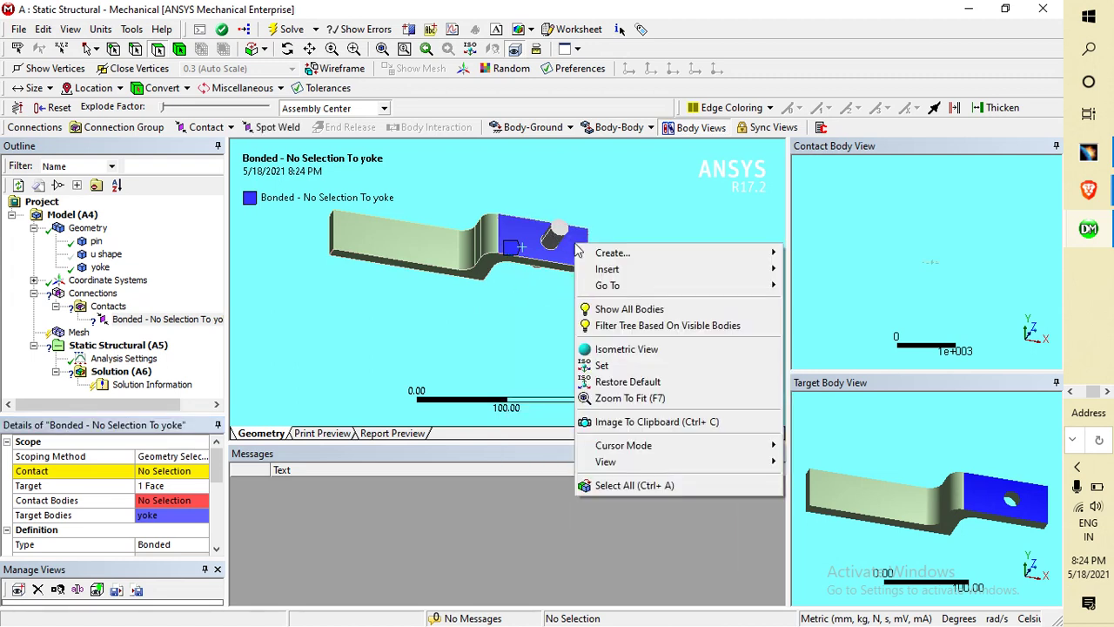
left_click(641, 311)
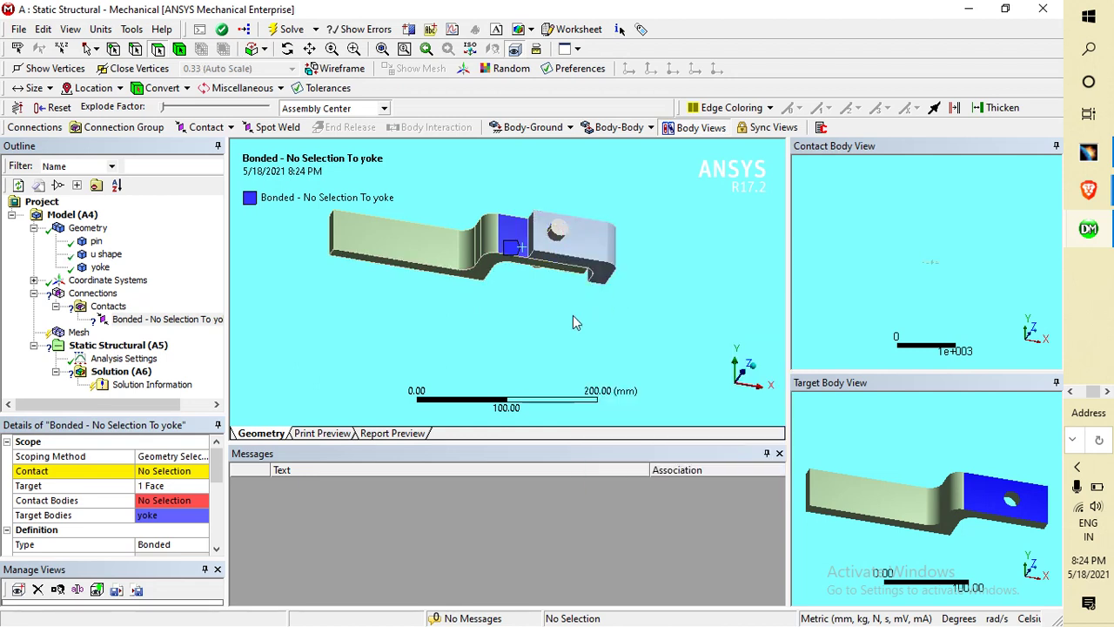
right_click(465, 235)
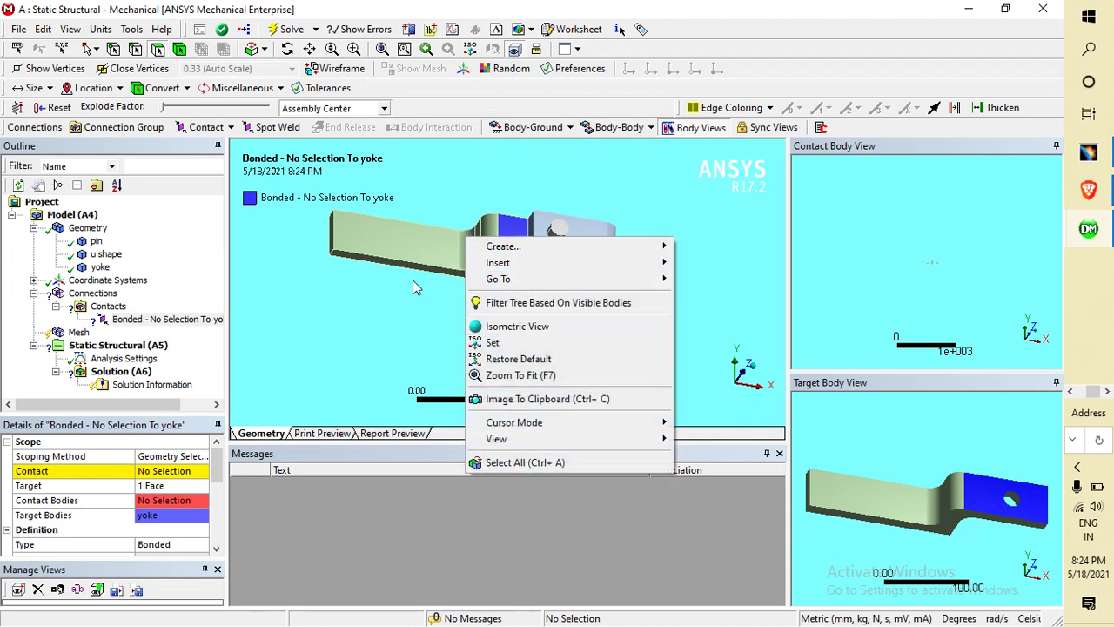
left_click(403, 245)
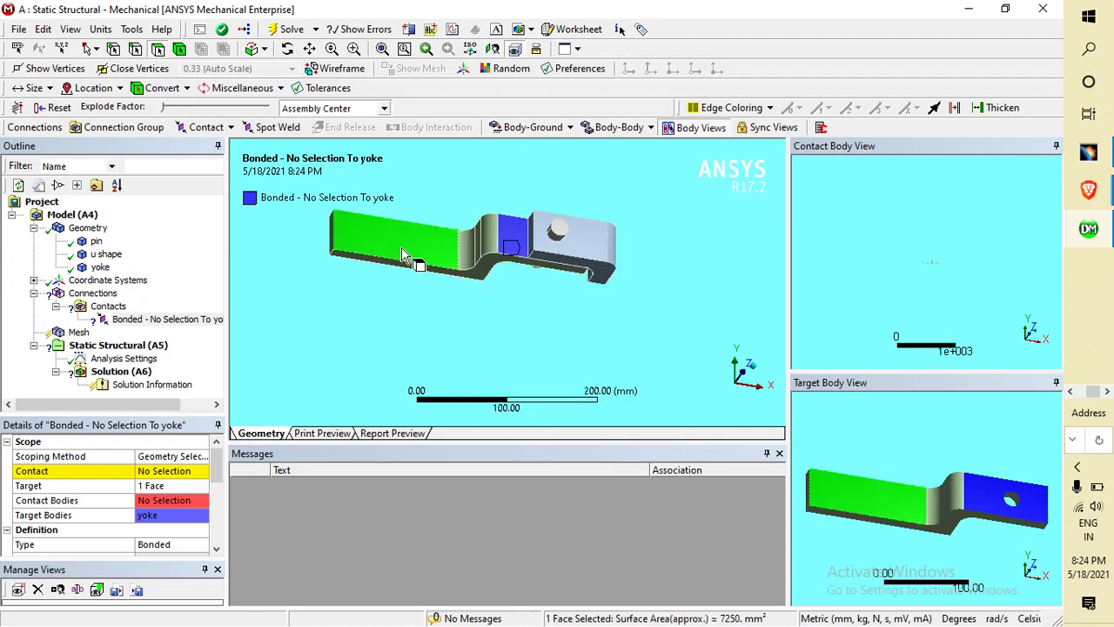
left_click(491, 236)
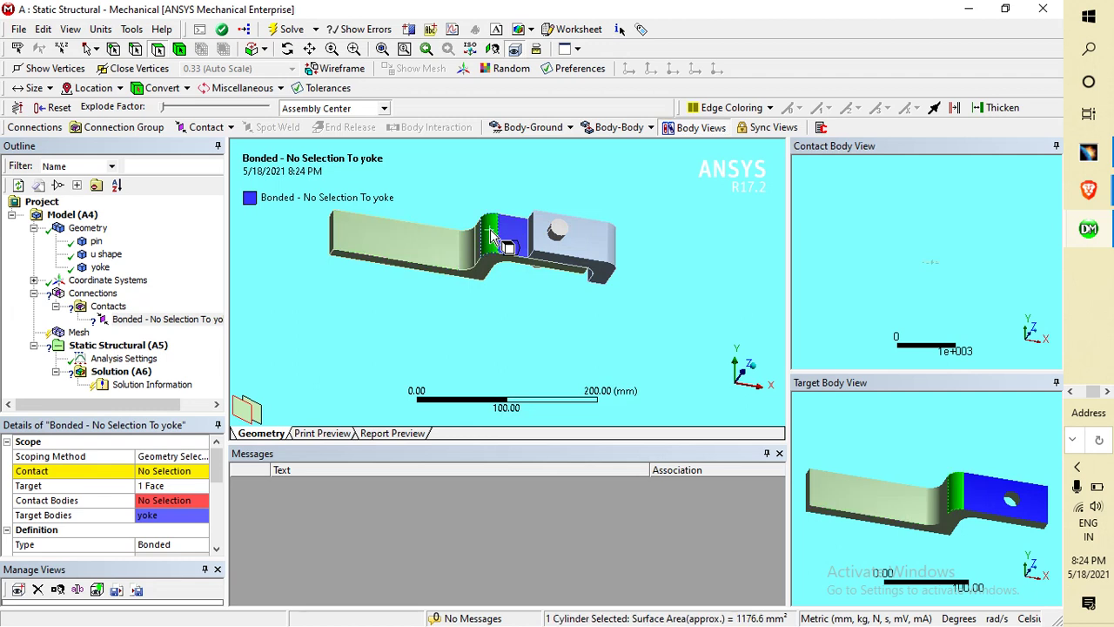
right_click(493, 233)
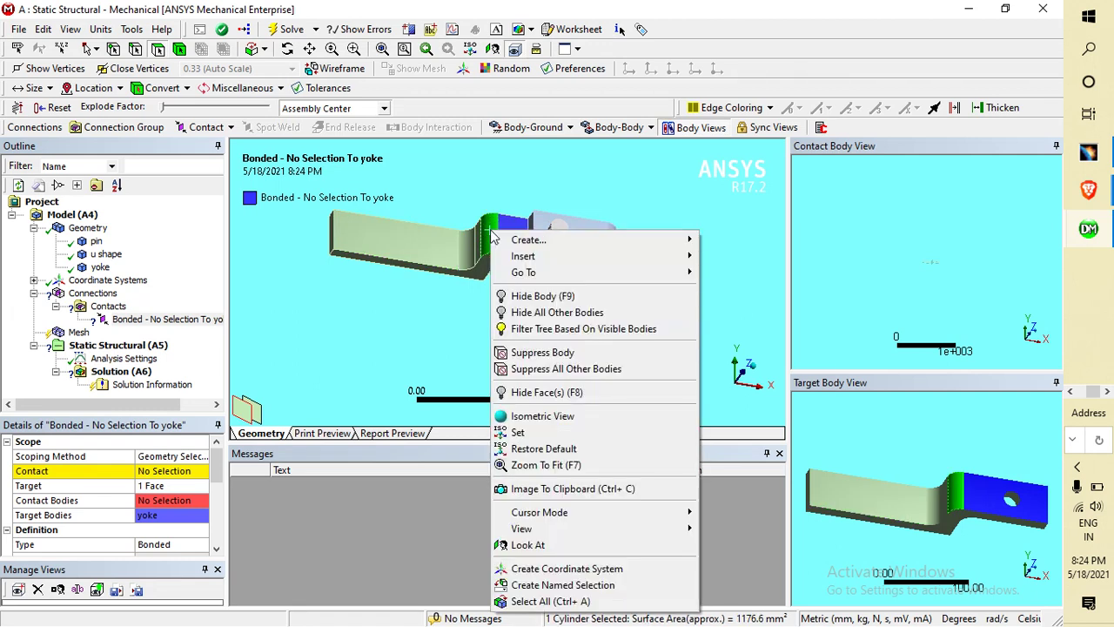
left_click(530, 297)
Step: Scope the contact side to the u shape's inner flat face around the pin hole
middle_click_drag(572, 323, 550, 171)
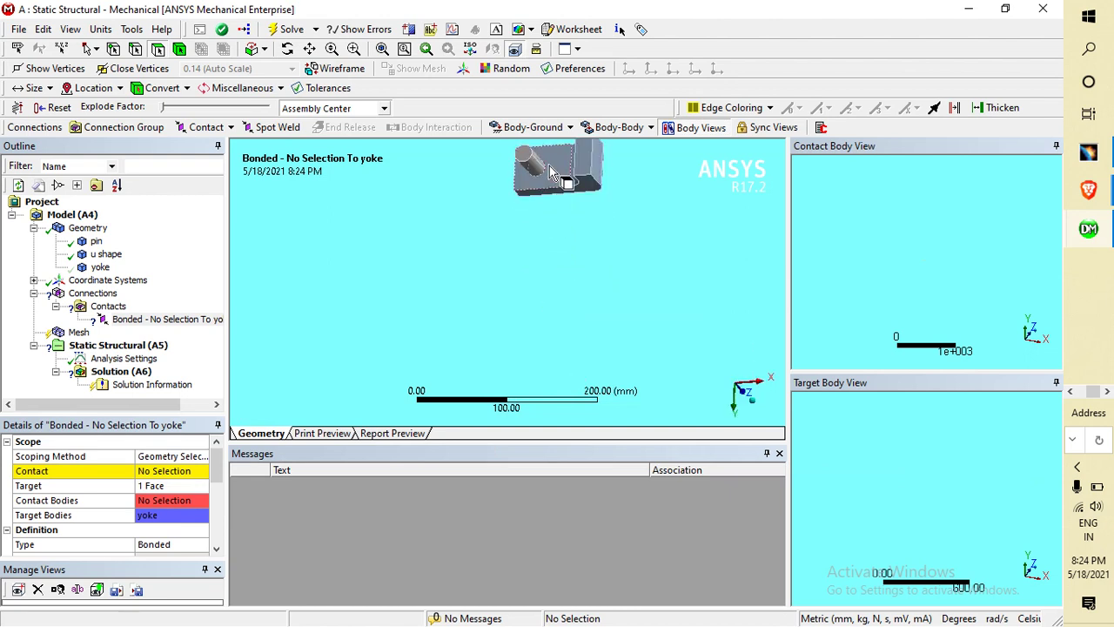
left_click(550, 171)
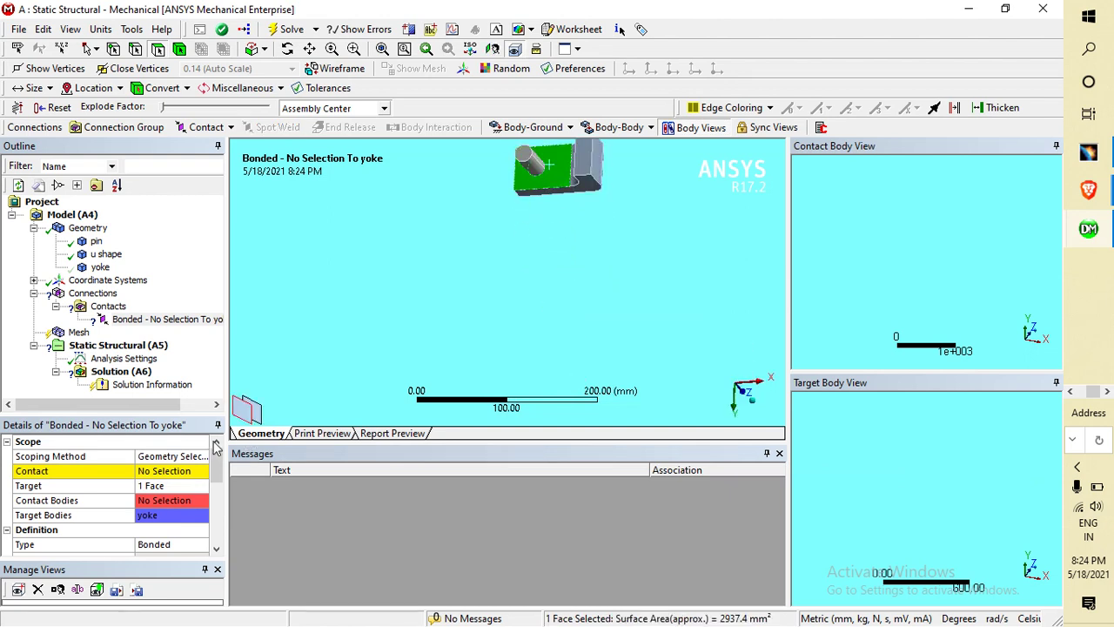
left_click(162, 472)
left_click(152, 473)
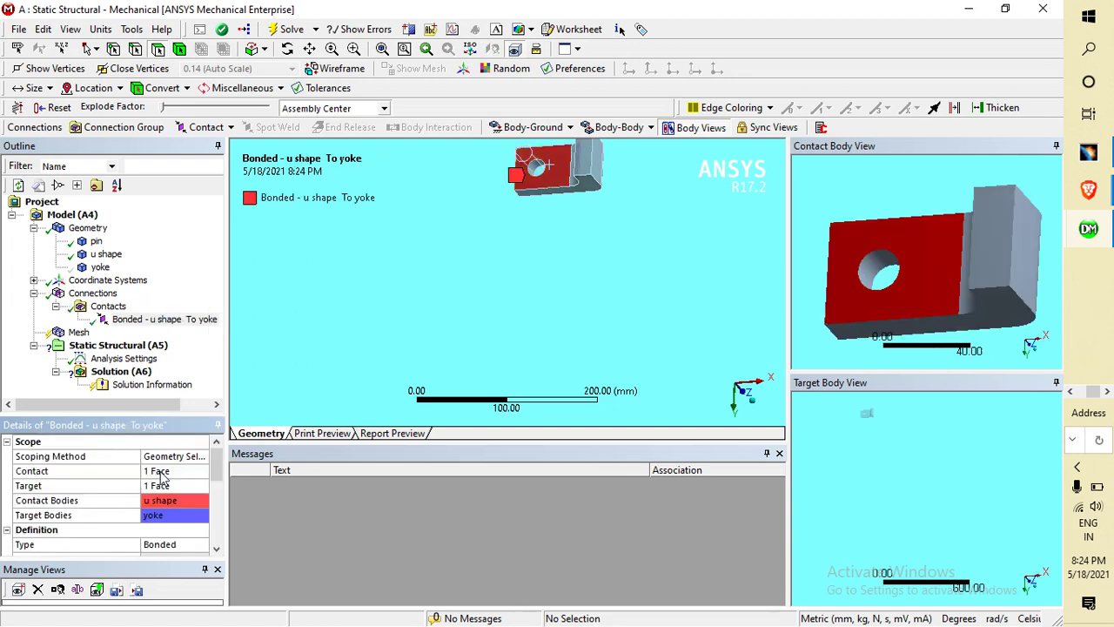
Step: Make the hidden yoke visible again by showing all bodies
left_click_drag(392, 251, 398, 304)
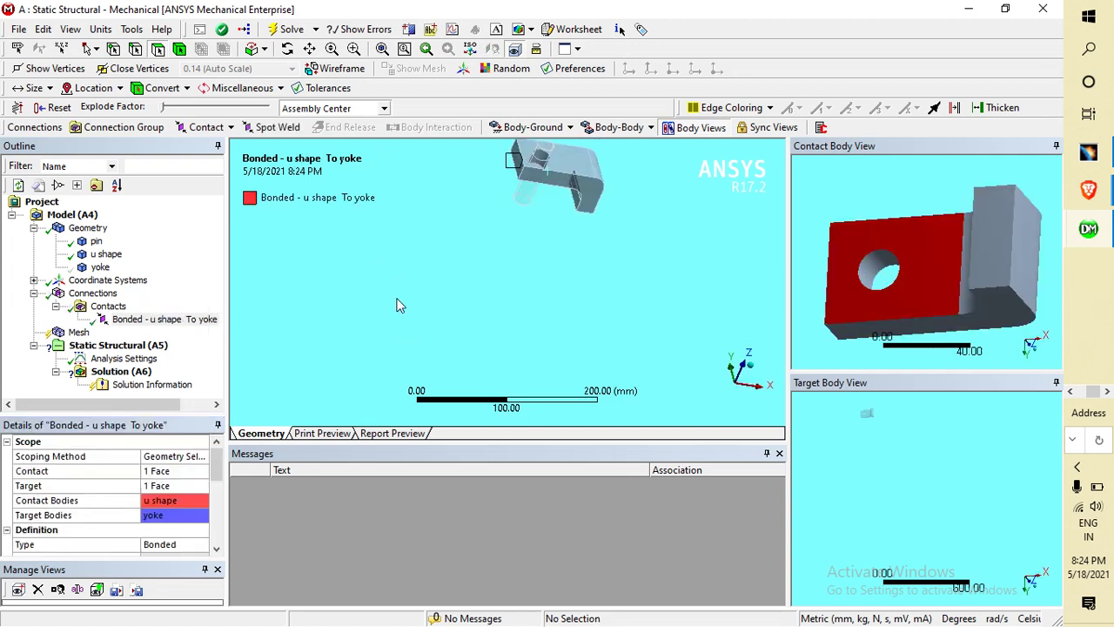
middle_click_drag(444, 189, 446, 275, "ctrl")
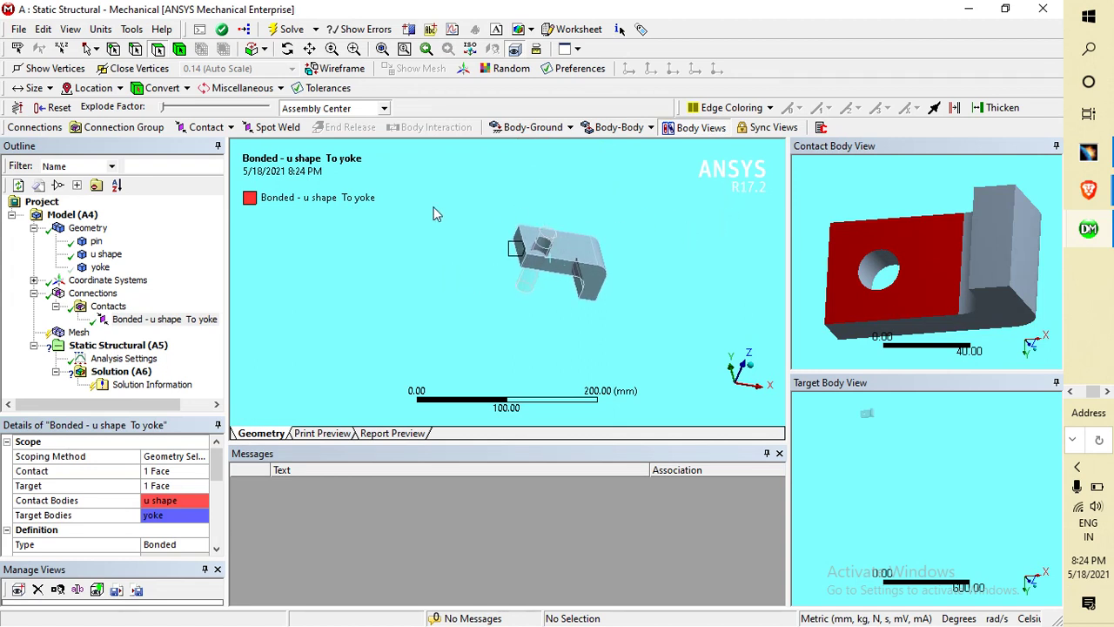
right_click(525, 235)
left_click(557, 297)
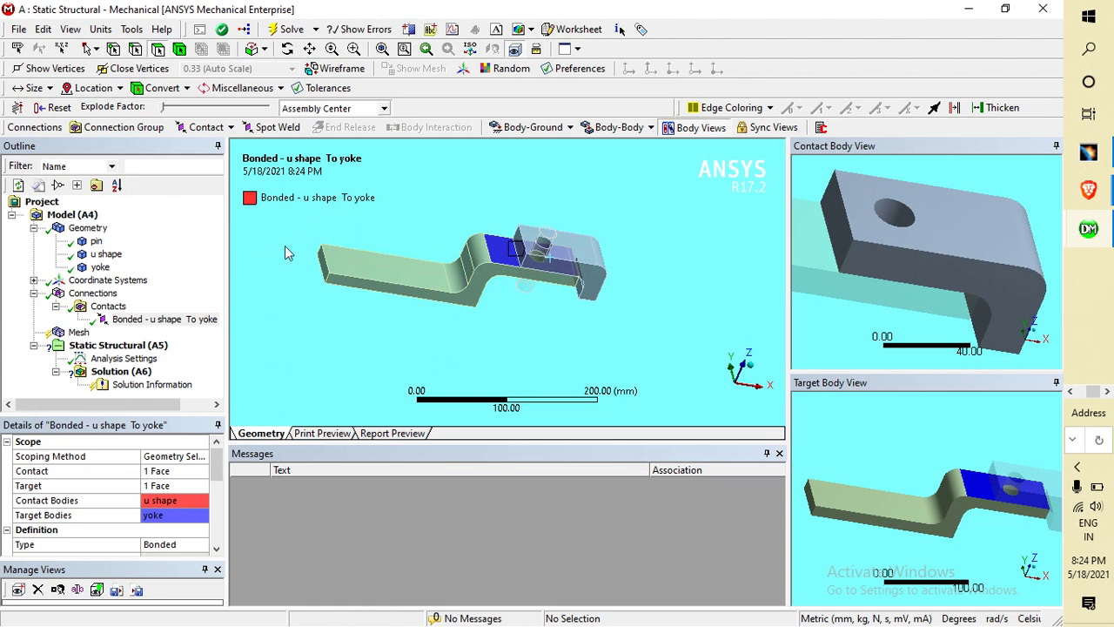
Step: Set the type of the u shape to yoke contact to No Separation
left_click(162, 547)
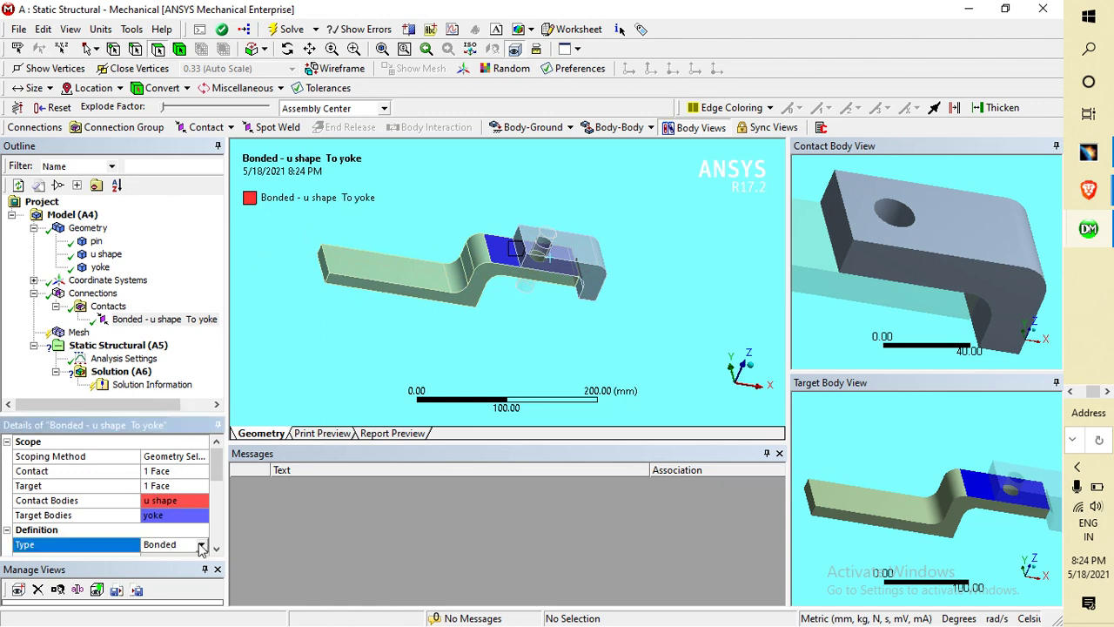
left_click(201, 546)
left_click(185, 572)
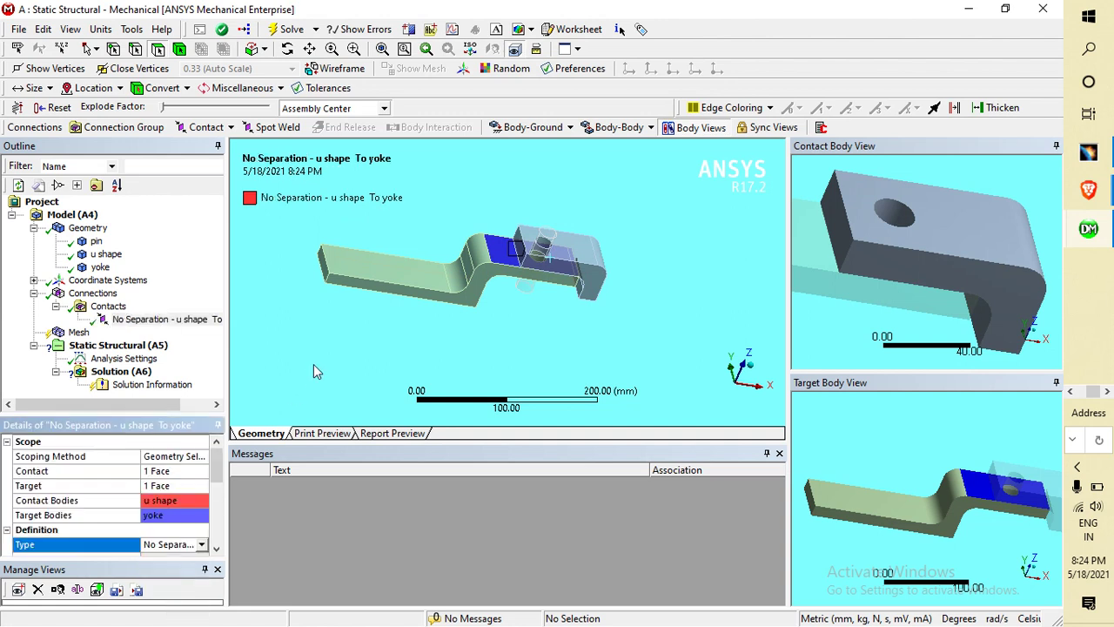
middle_click_drag(325, 342, 358, 323)
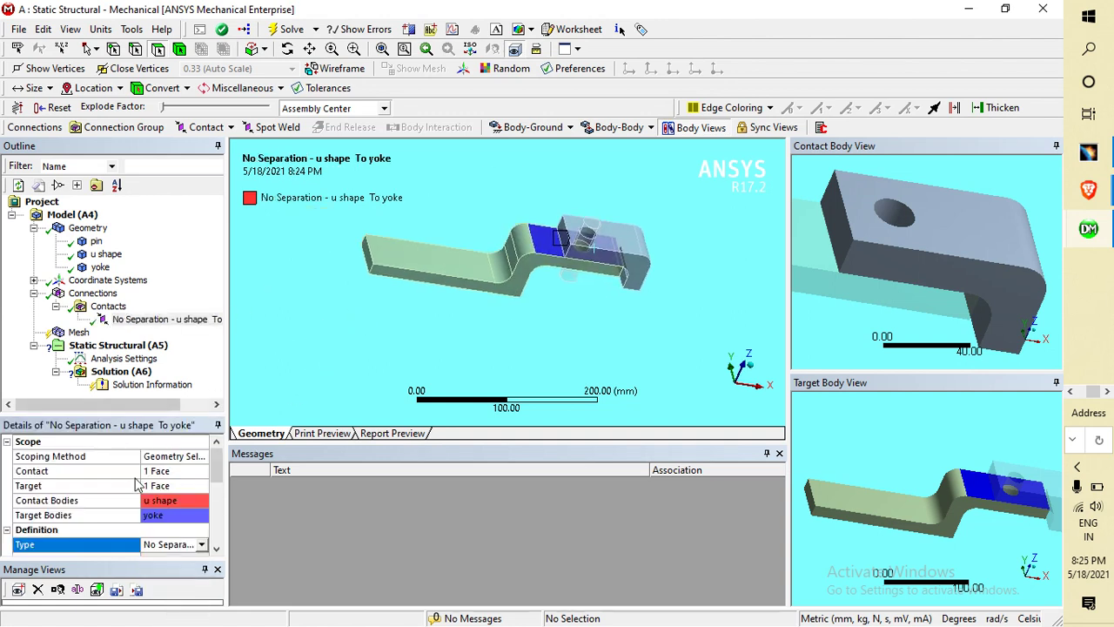
Step: Insert a second manual contact region in the Contacts group
right_click(108, 306)
mouse_move(179, 336)
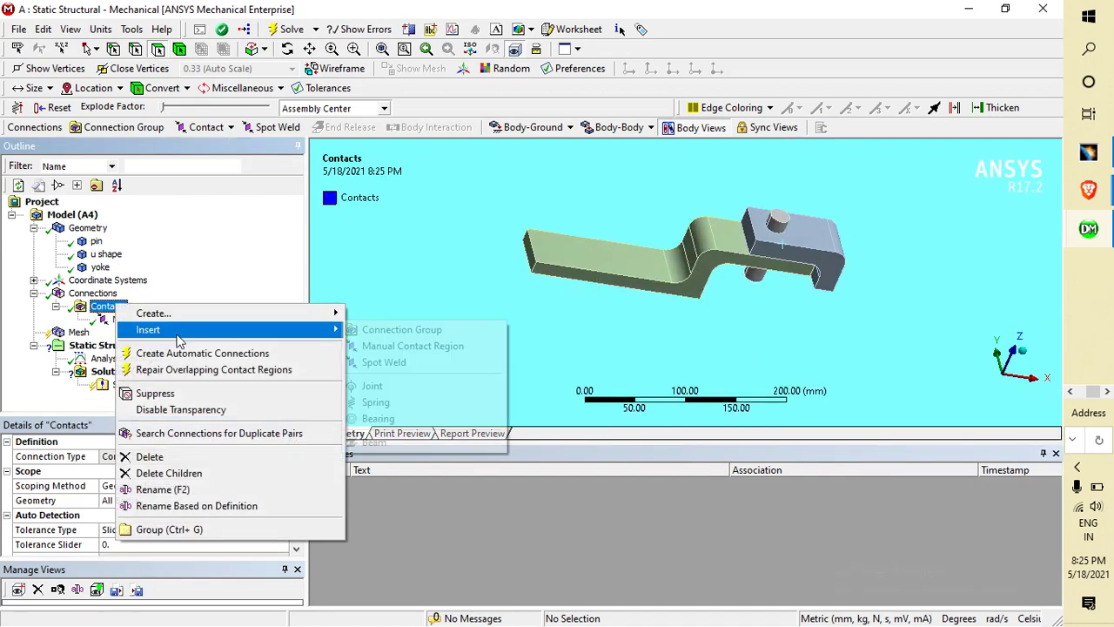
left_click(409, 345)
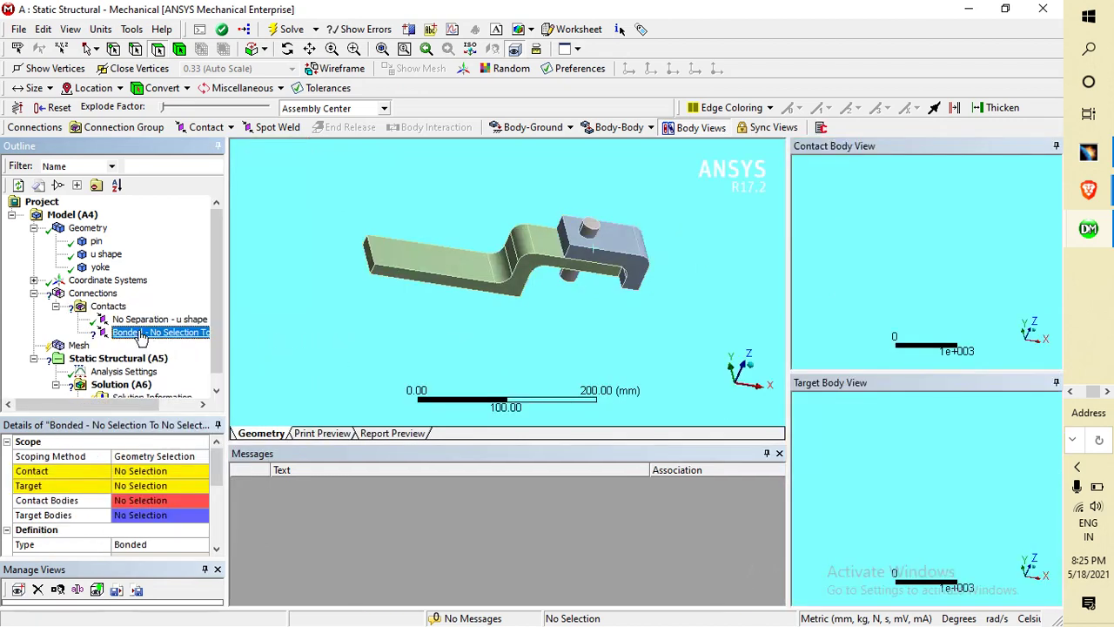
Step: Rename the new contact region as "yoke and pin"
right_click(141, 336)
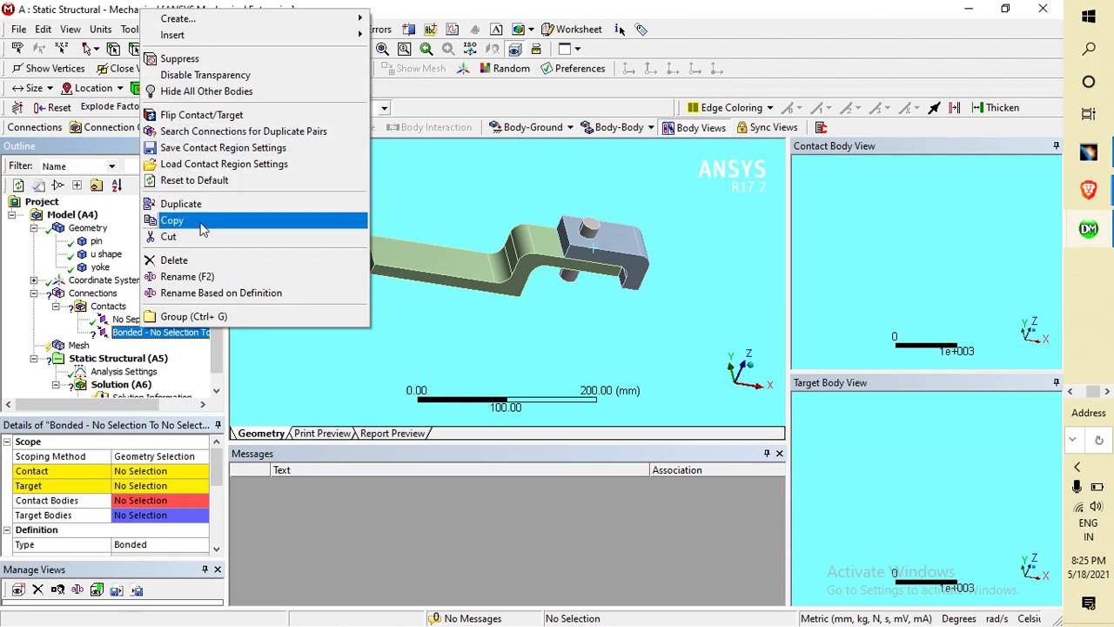
left_click(183, 276)
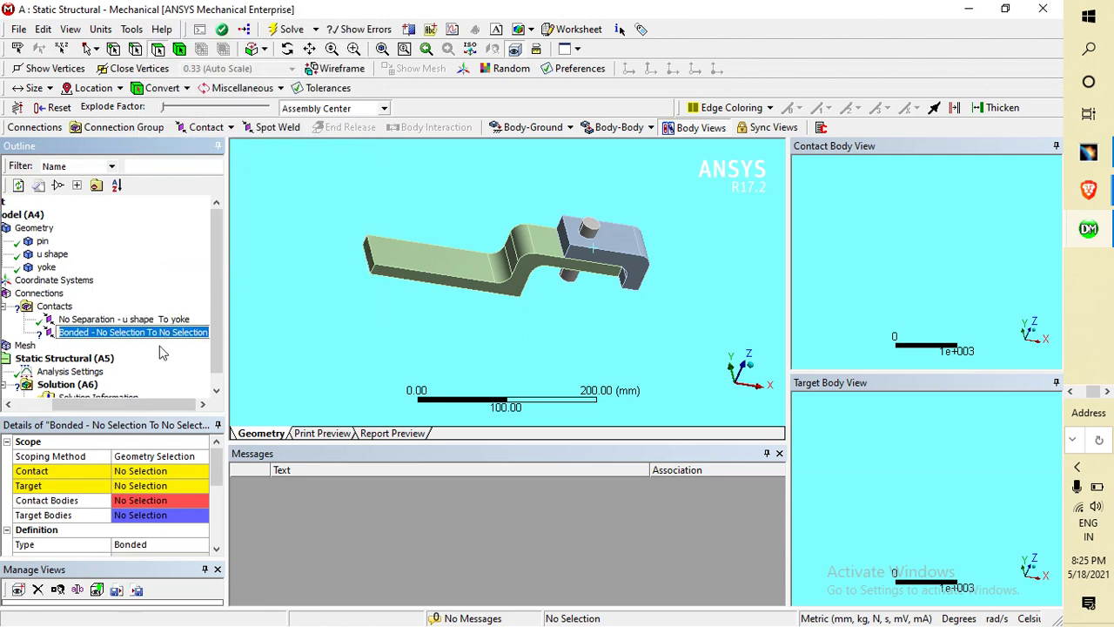
type("y")
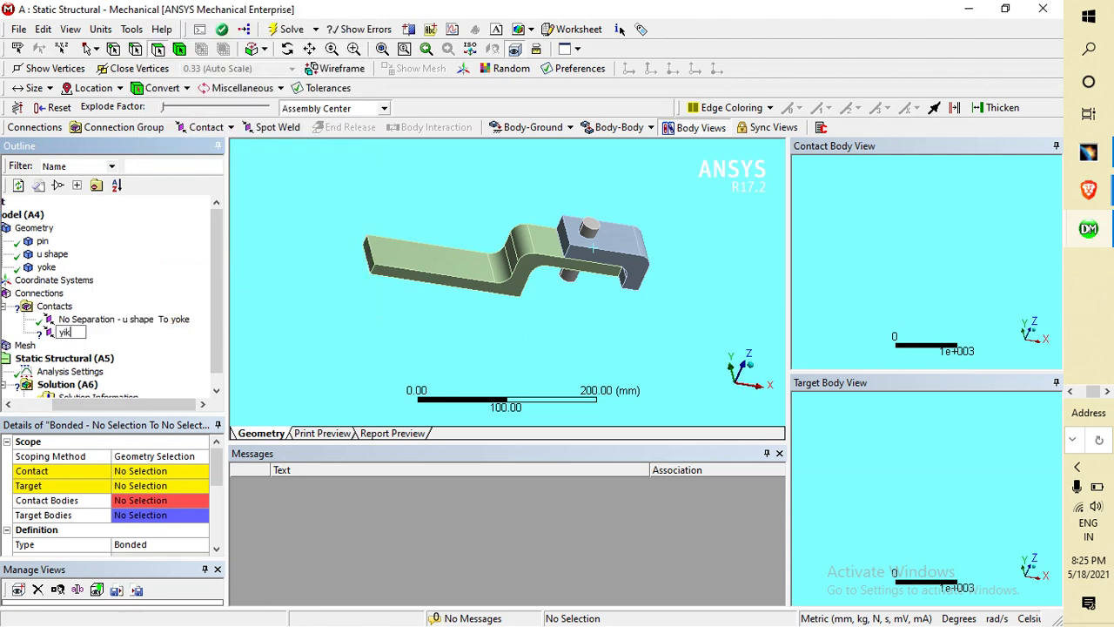
type("oke and pin")
key("Return")
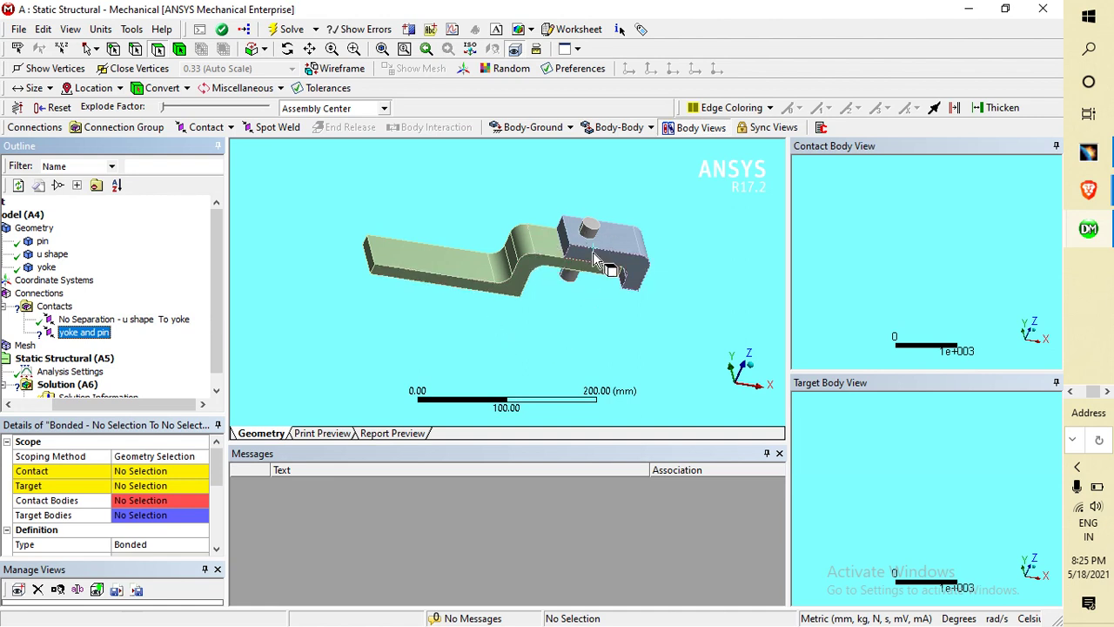
Step: Hide the u shape and pin bodies so that only the yoke is displayed
left_click(636, 250)
left_click(633, 250)
right_click(615, 241)
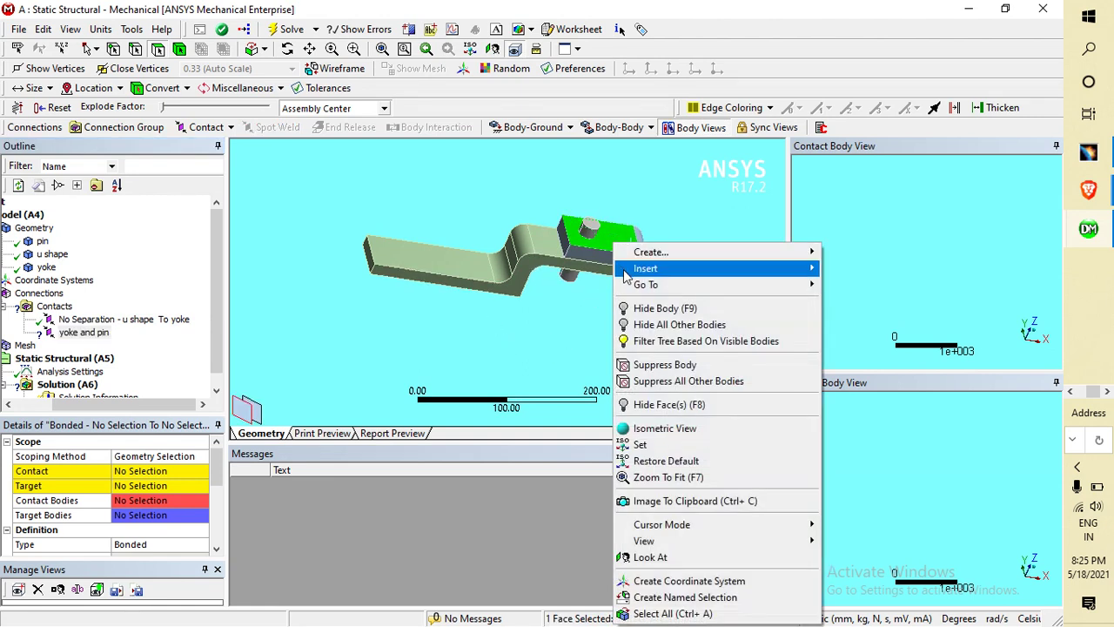
left_click(658, 309)
left_click(590, 233)
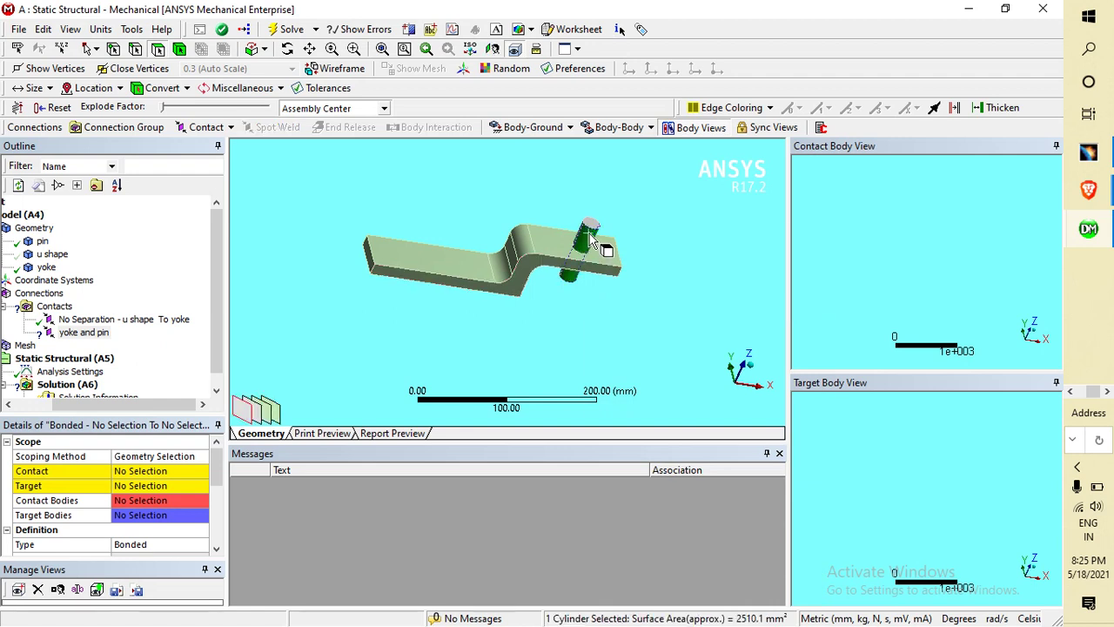
right_click(589, 232)
left_click(626, 294)
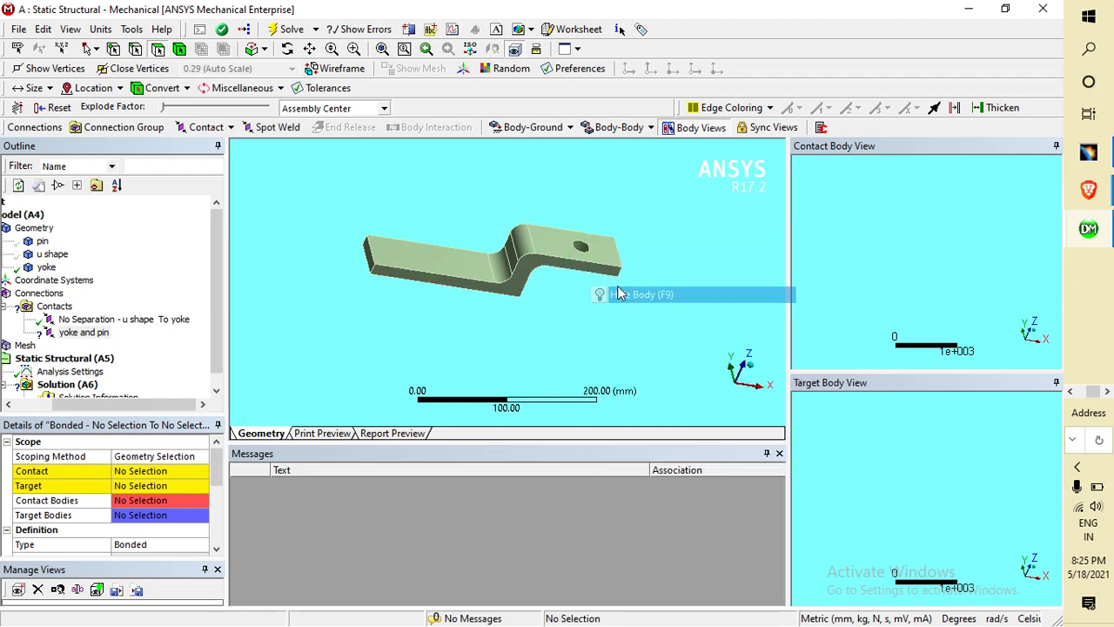
Step: Scope the contact side of the second contact region to both cylindrical faces of the yoke's pin hole
scroll(620, 243, "up", 5)
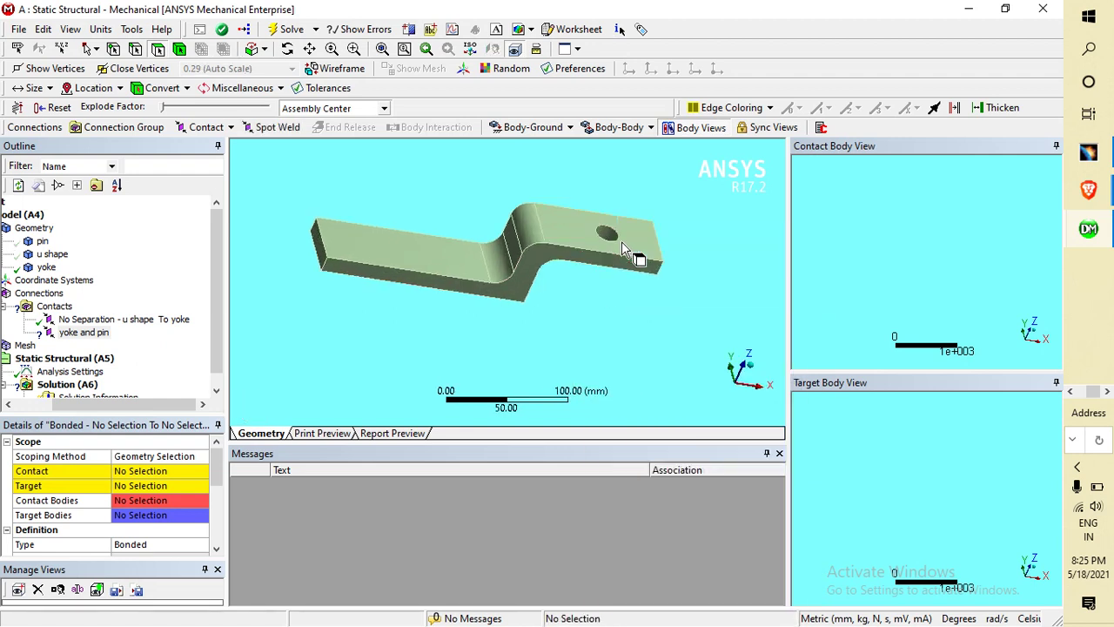
middle_click_drag(621, 224, 597, 264)
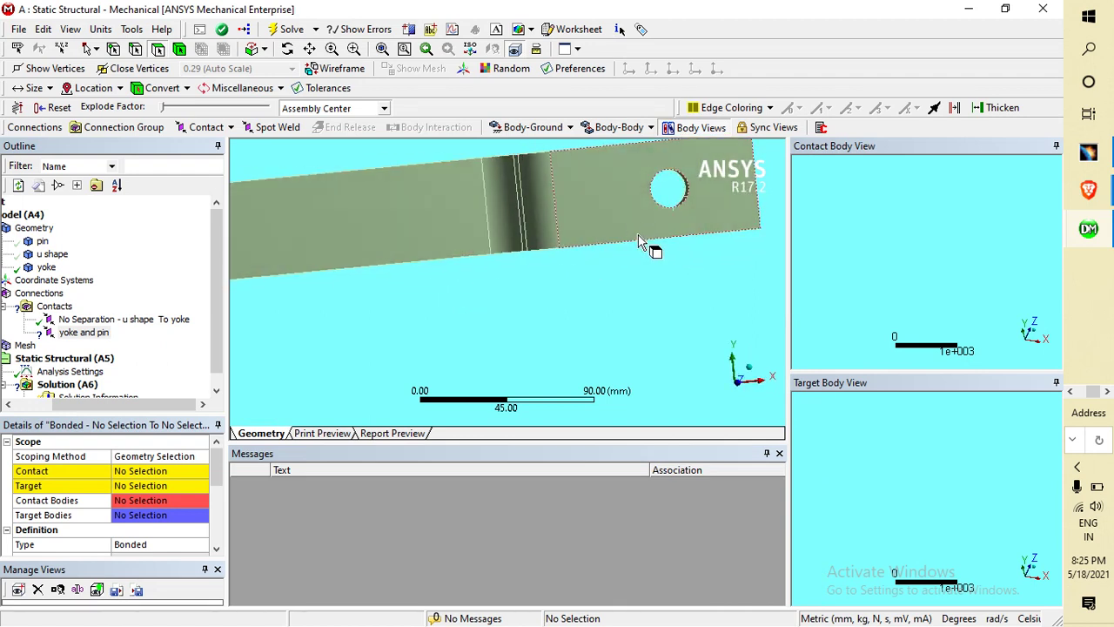
middle_click_drag(662, 190, 580, 203)
left_click(605, 178)
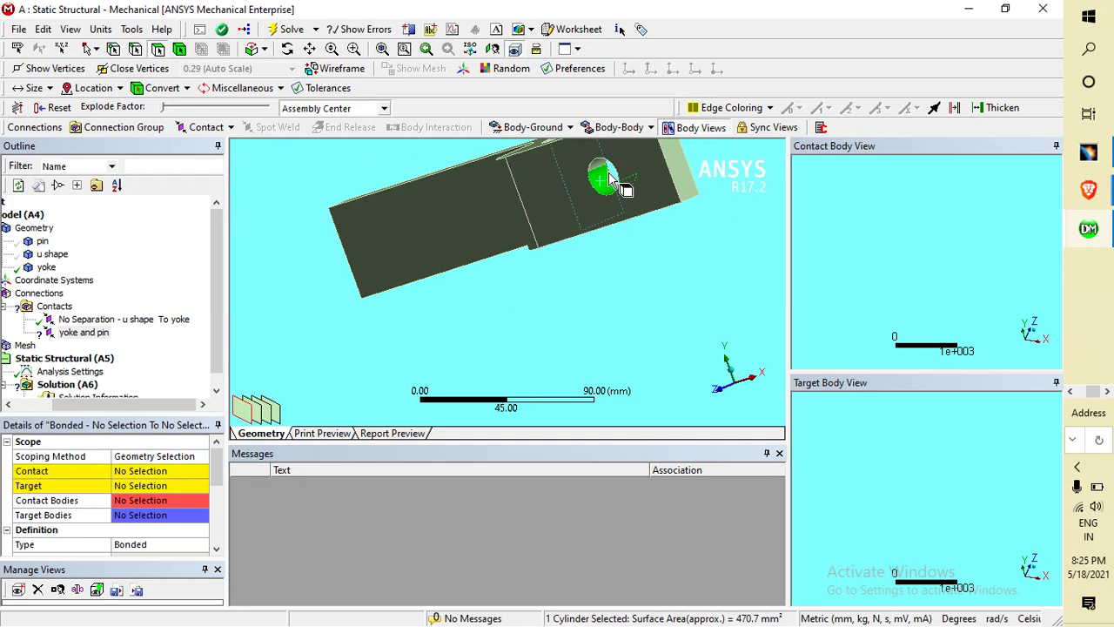
left_click(599, 172, "ctrl")
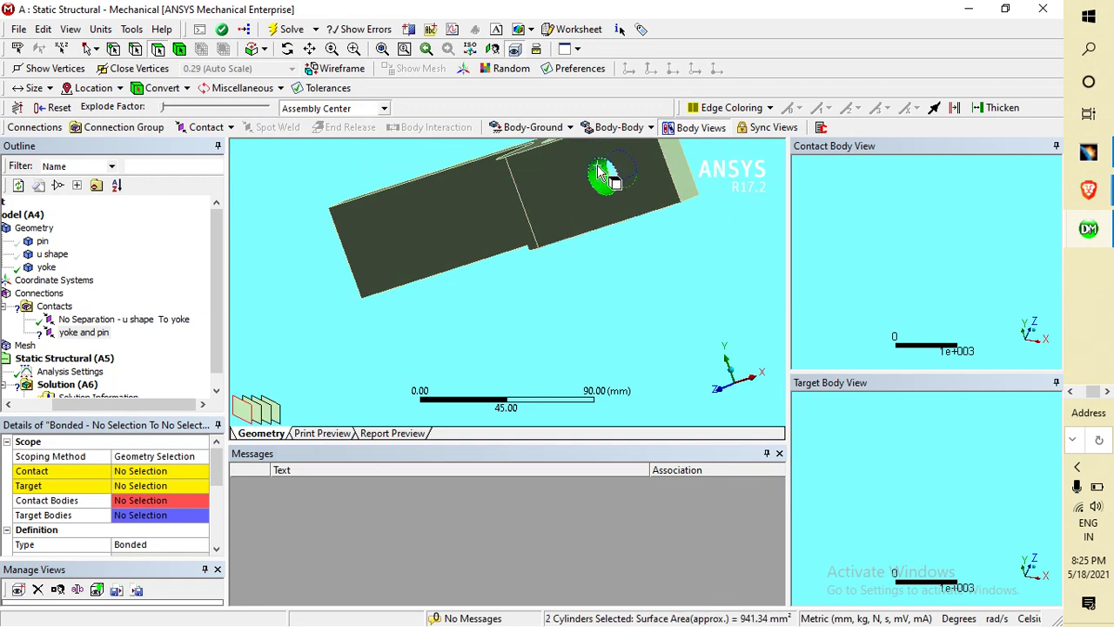
middle_click_drag(609, 224, 620, 342)
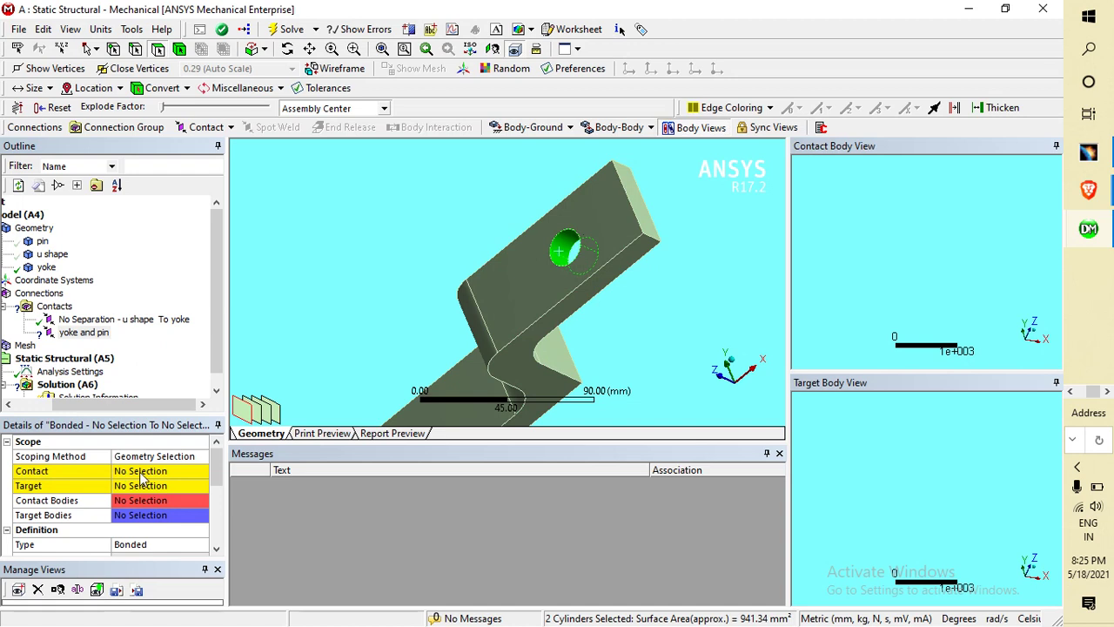
left_click(123, 474)
left_click(136, 480)
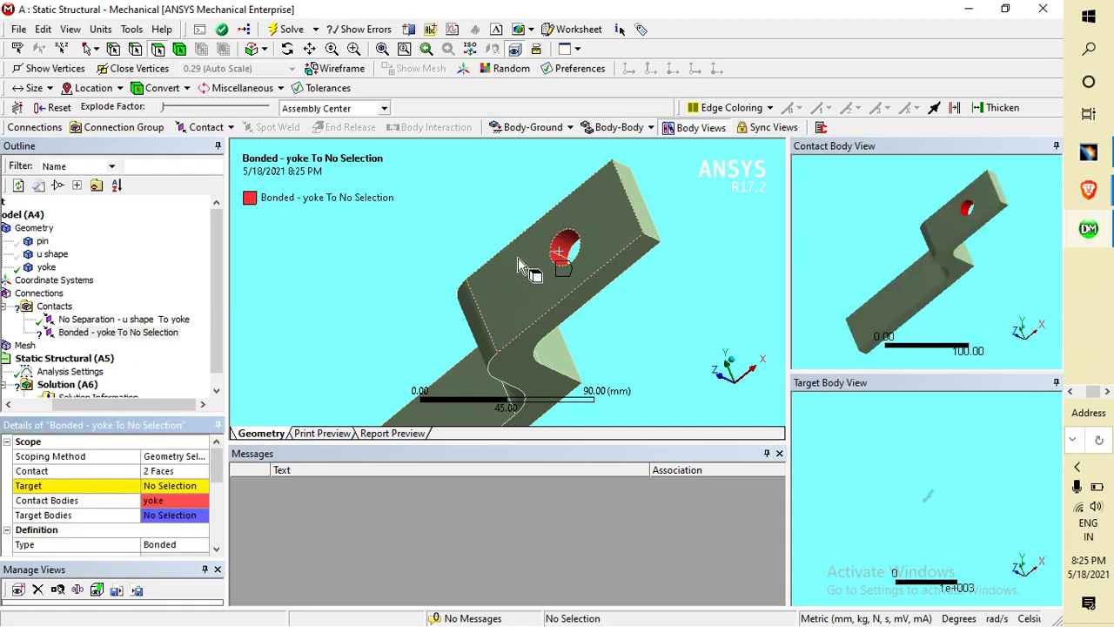
Step: Show all bodies and scope the target side of the yoke-to-pin contact to both cylindrical faces of the pin
right_click(531, 228)
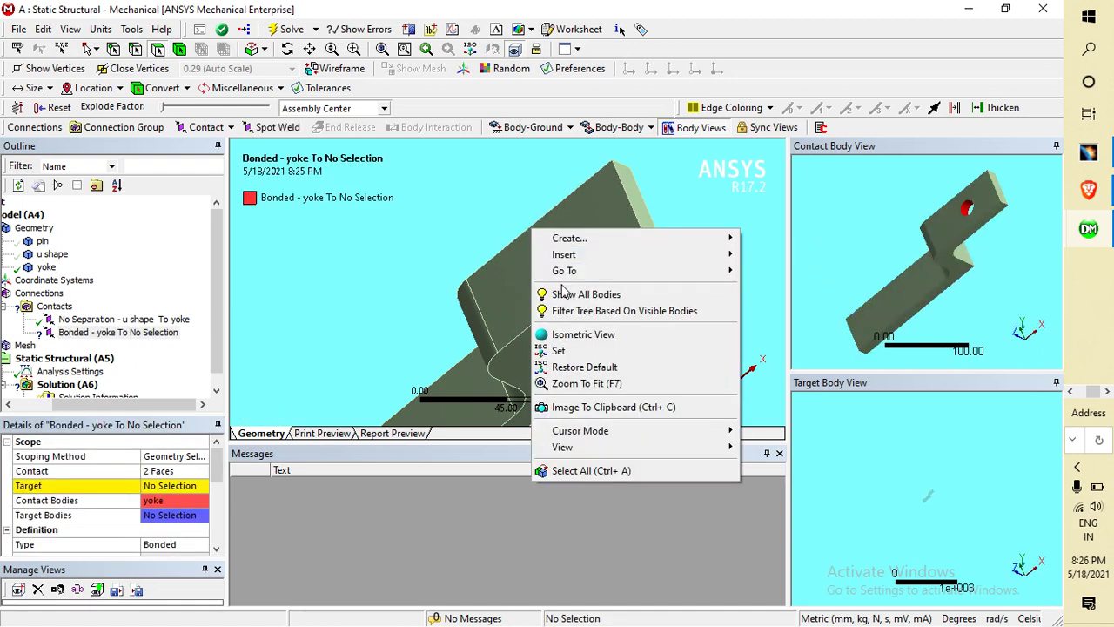
left_click(548, 291)
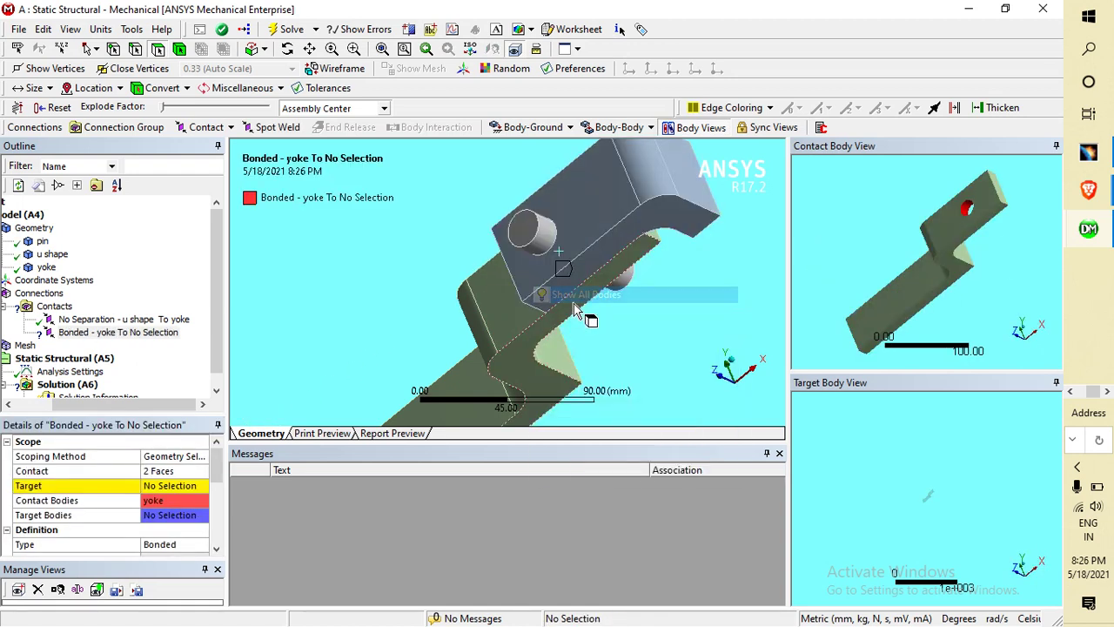
left_click(548, 245)
middle_click_drag(566, 218, 580, 286)
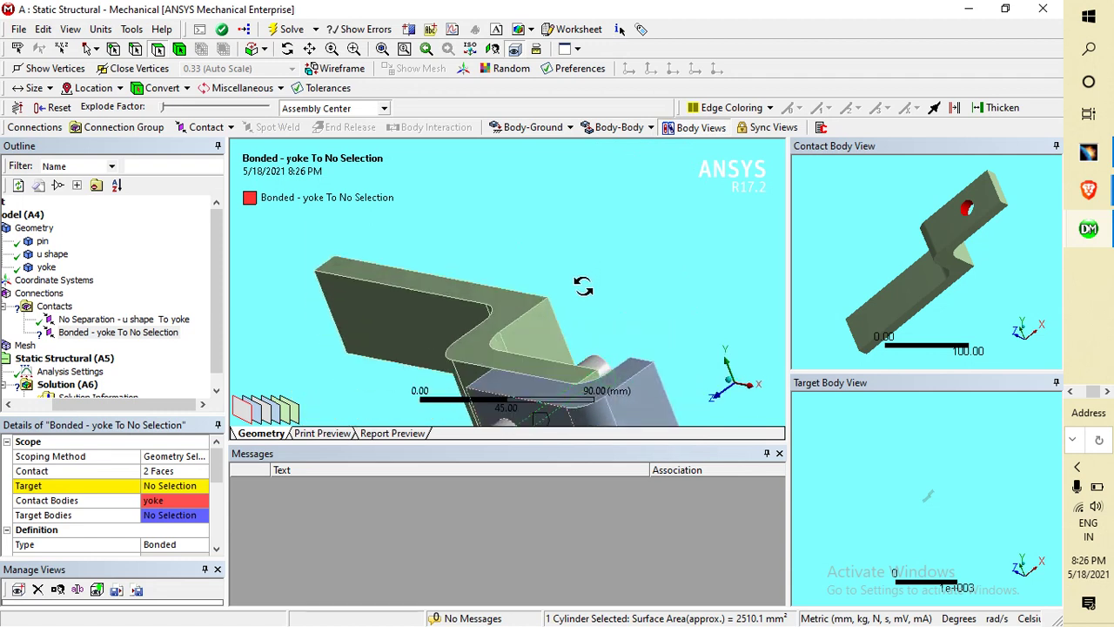
left_click(503, 428, "ctrl")
middle_click_drag(560, 292, 562, 178)
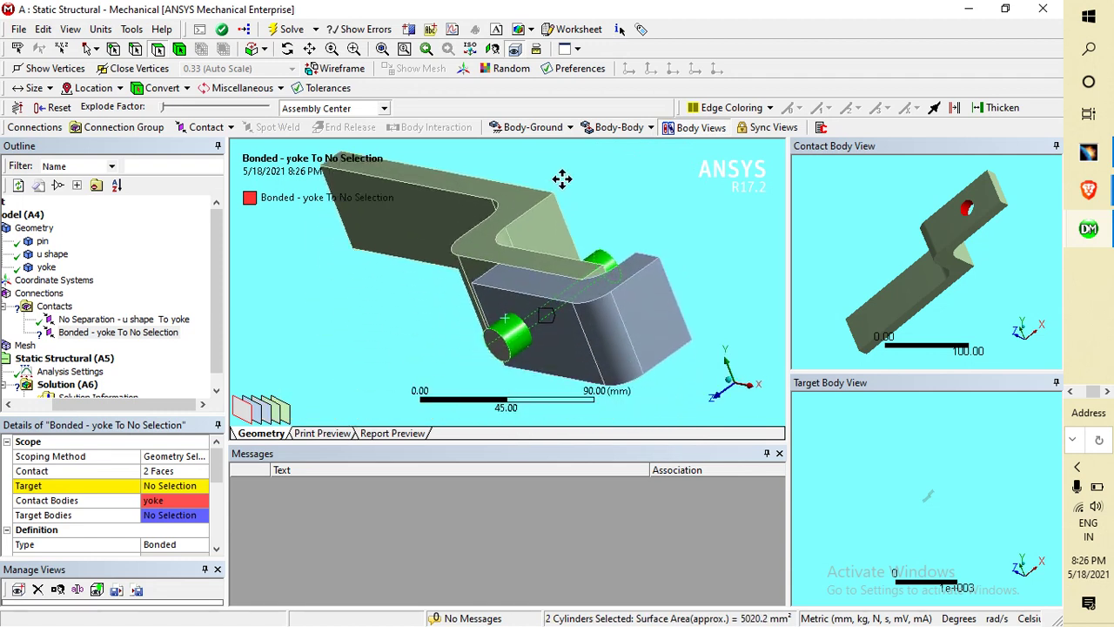
left_click(154, 488)
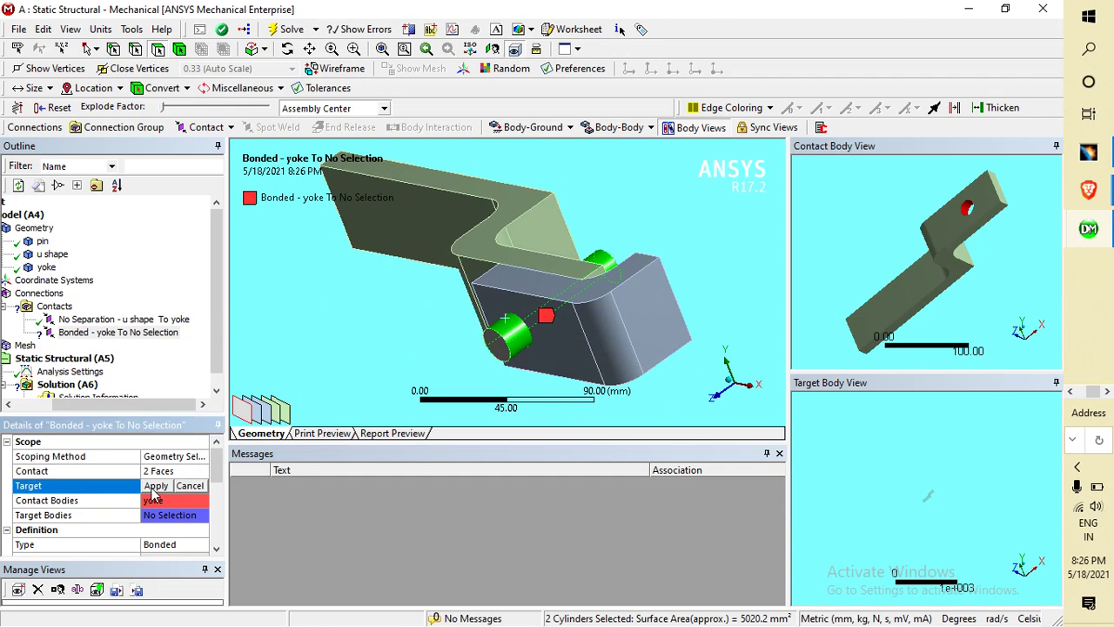
left_click(155, 486)
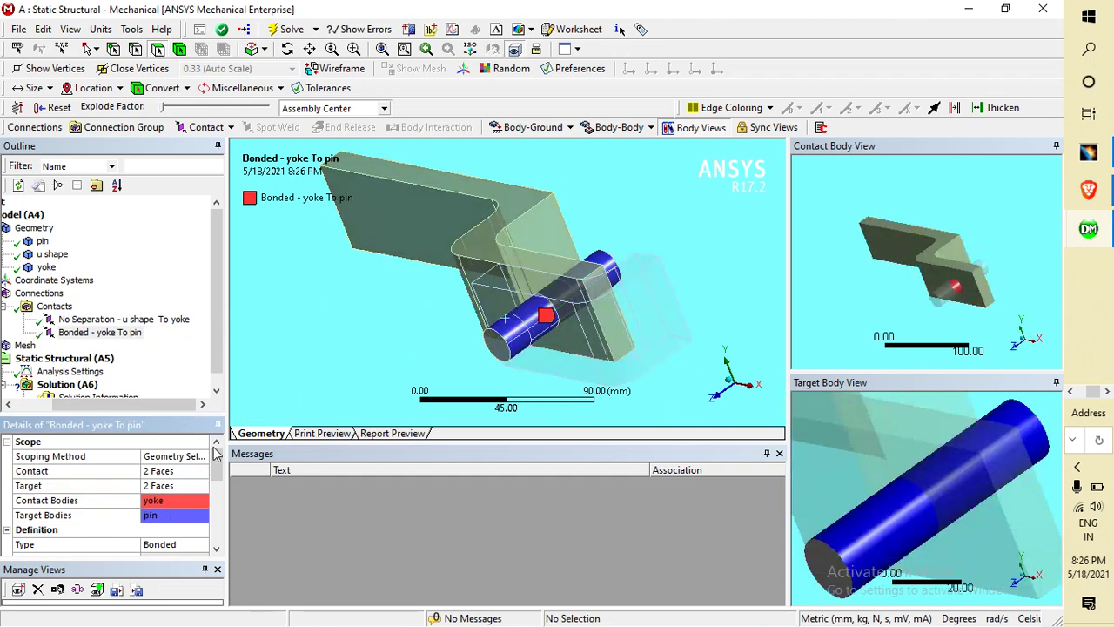
Step: Insert a third manual contact region in the Contacts group
left_click(54, 307)
right_click(124, 308)
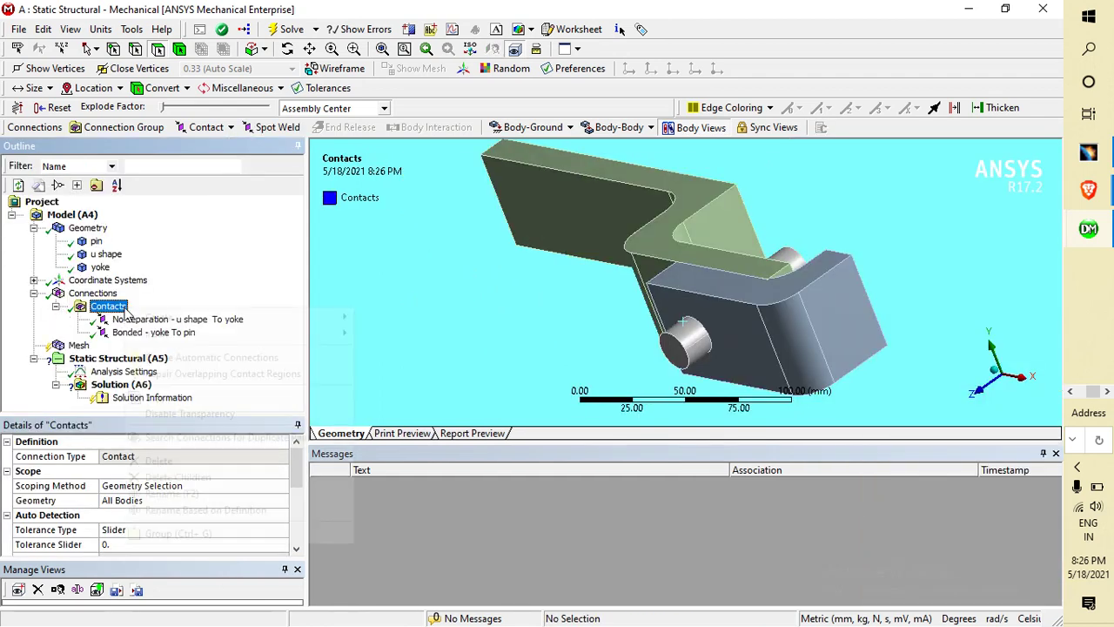
mouse_move(198, 333)
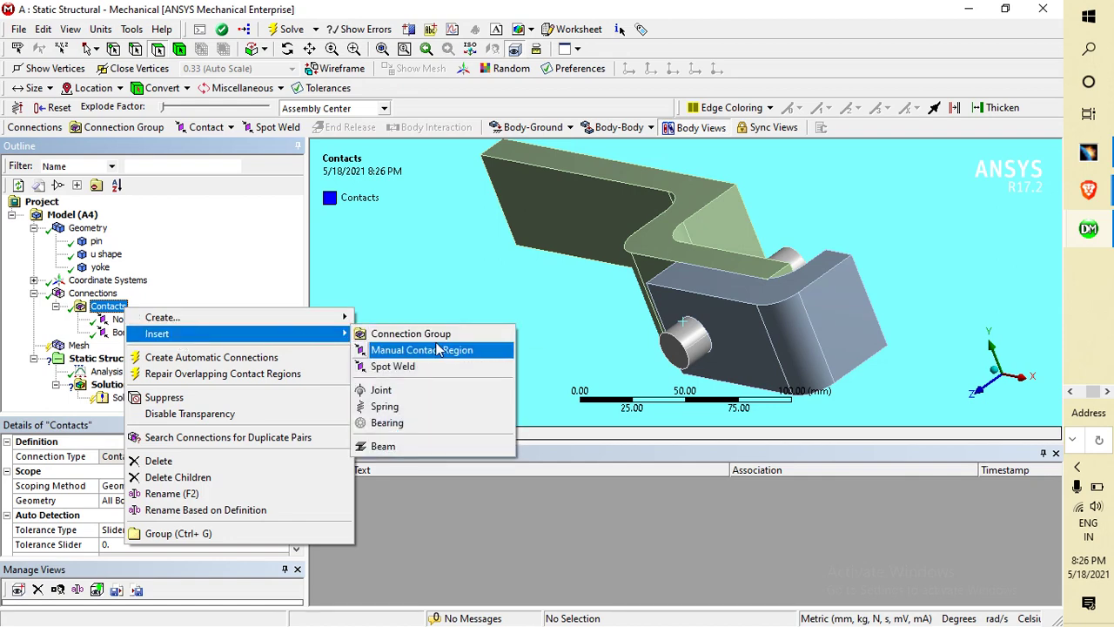
left_click(442, 350)
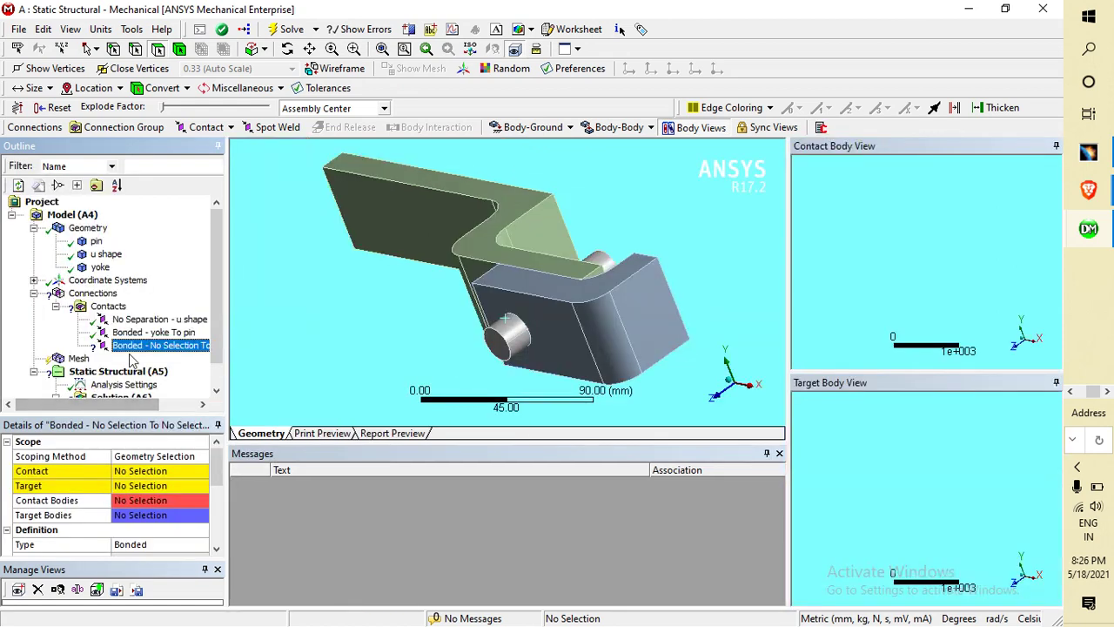
Step: Rename the third contact region as "u shape and pin"
right_click(141, 347)
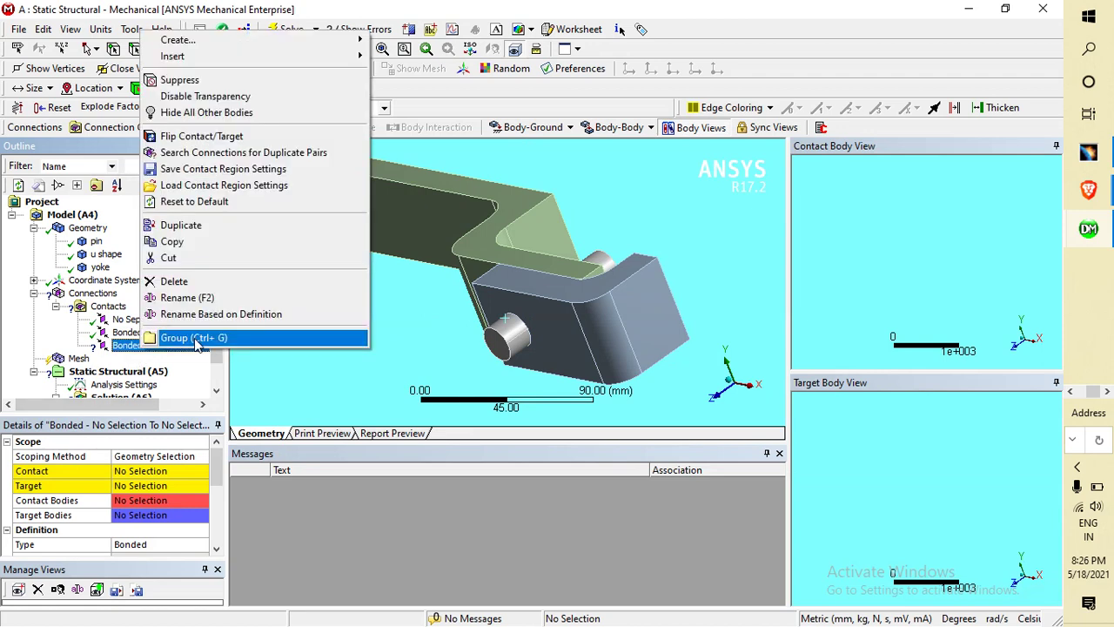
left_click(202, 296)
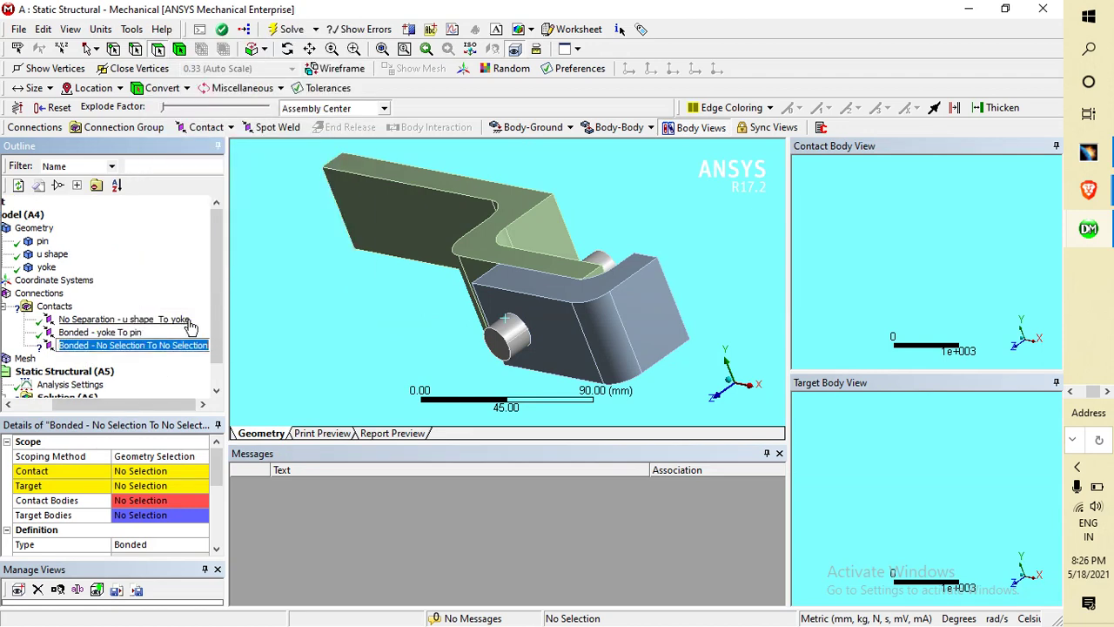
type("u")
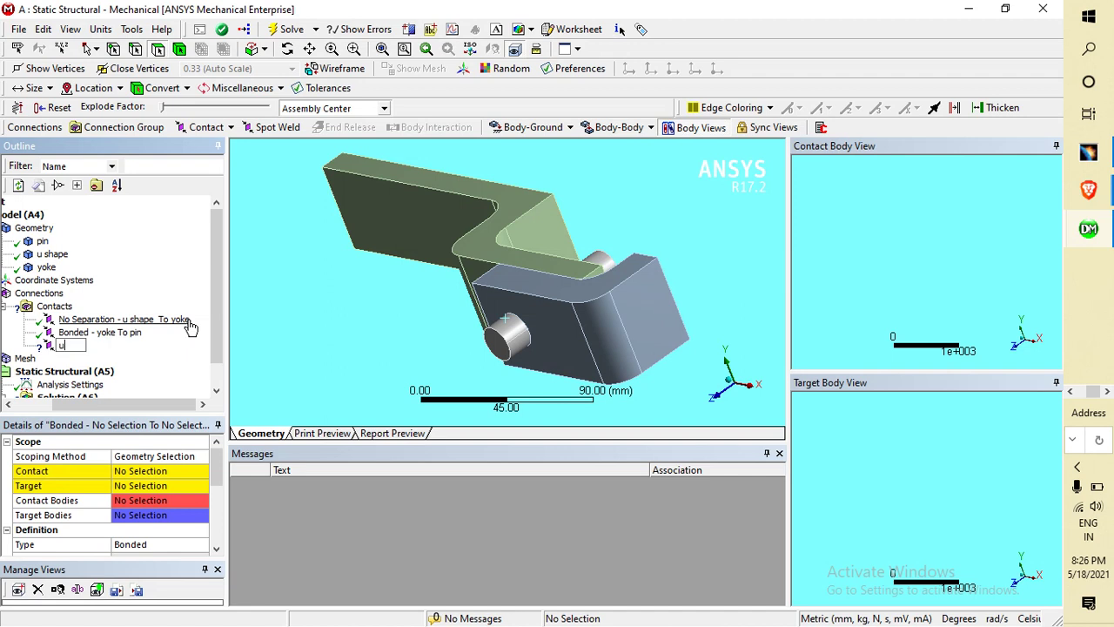
type(" shape and pin")
key("Return")
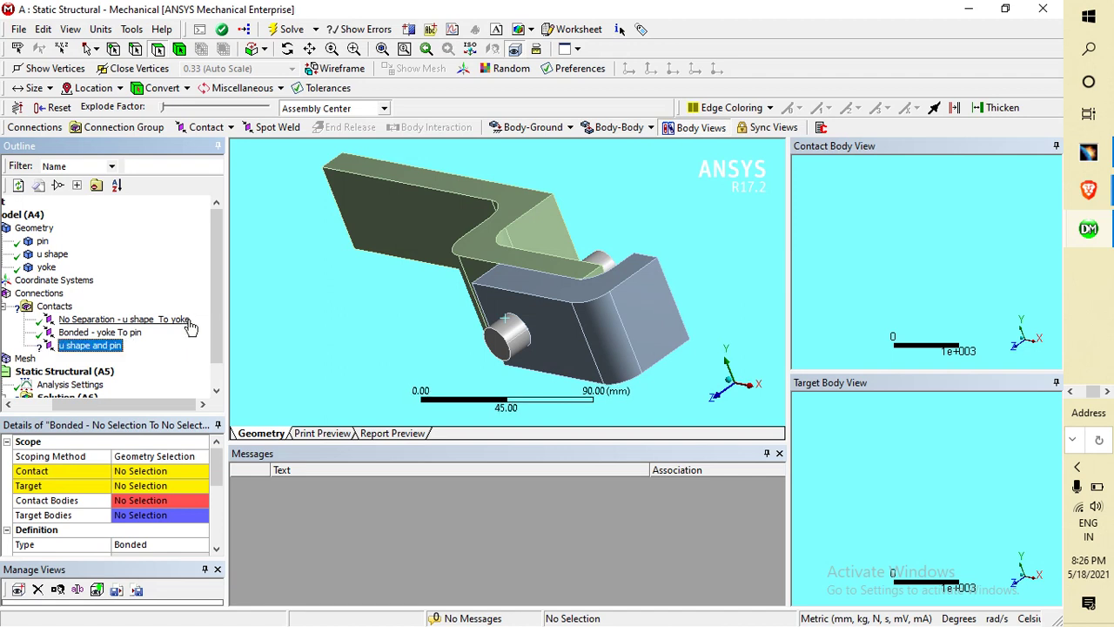
Step: Scope the target side of the third contact region to both cylindrical faces of the pin
middle_click_drag(281, 421, 319, 287)
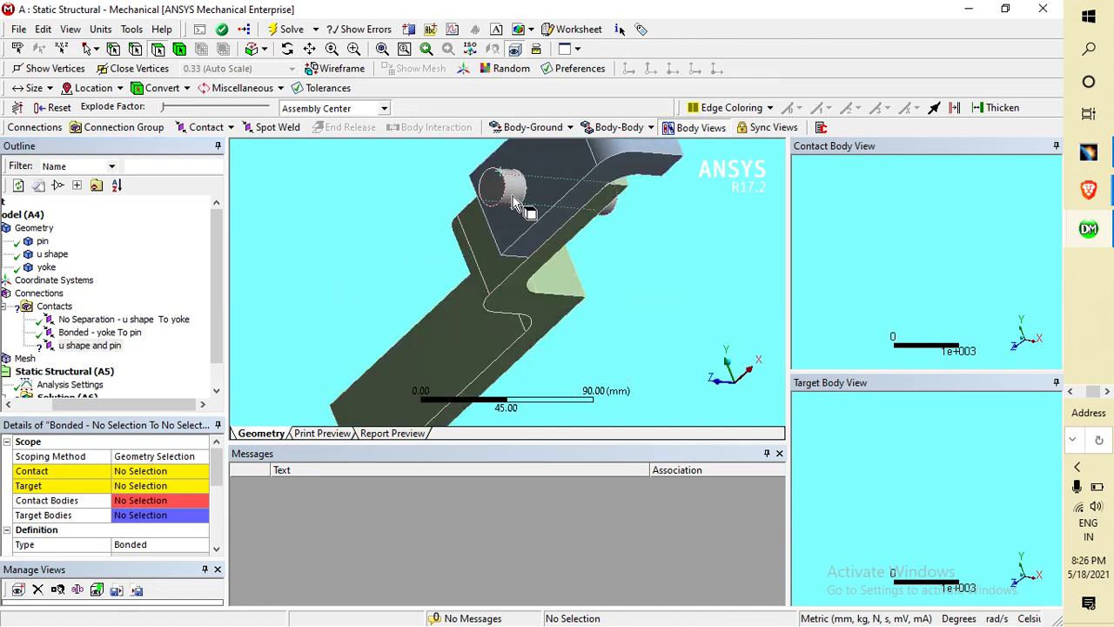
left_click(513, 196)
middle_click_drag(513, 196, 498, 295)
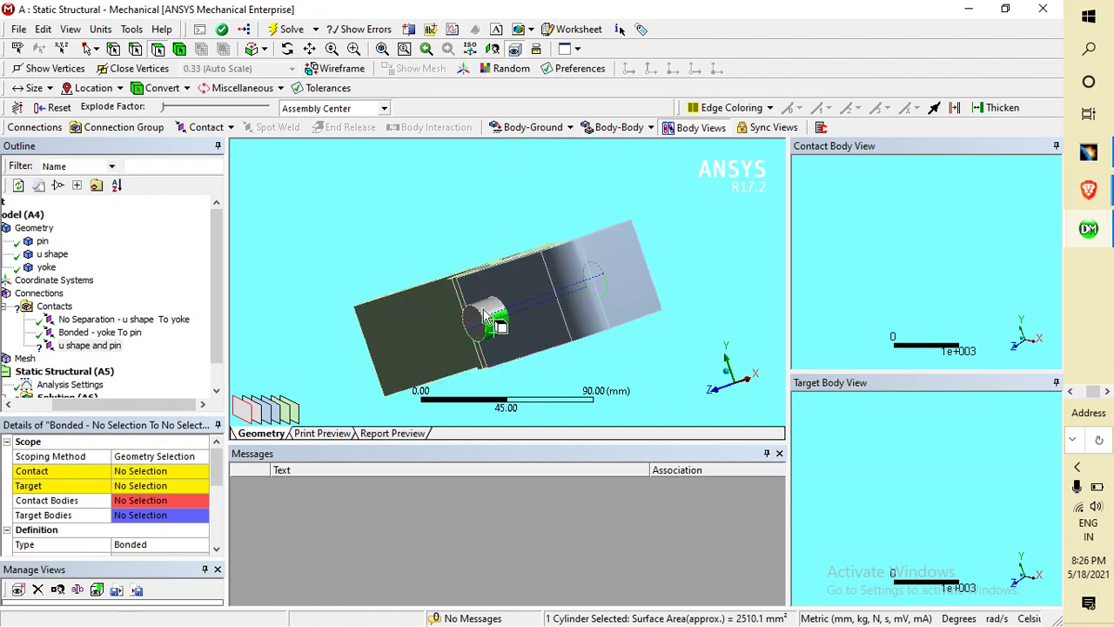
left_click(484, 315, "ctrl")
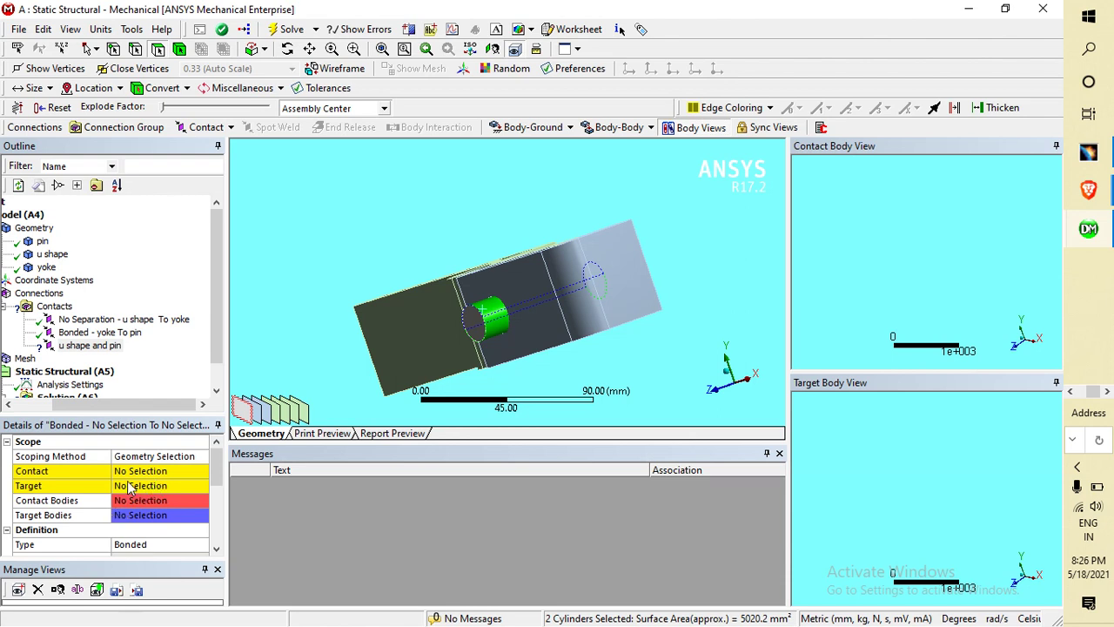
left_click(131, 486)
left_click(128, 485)
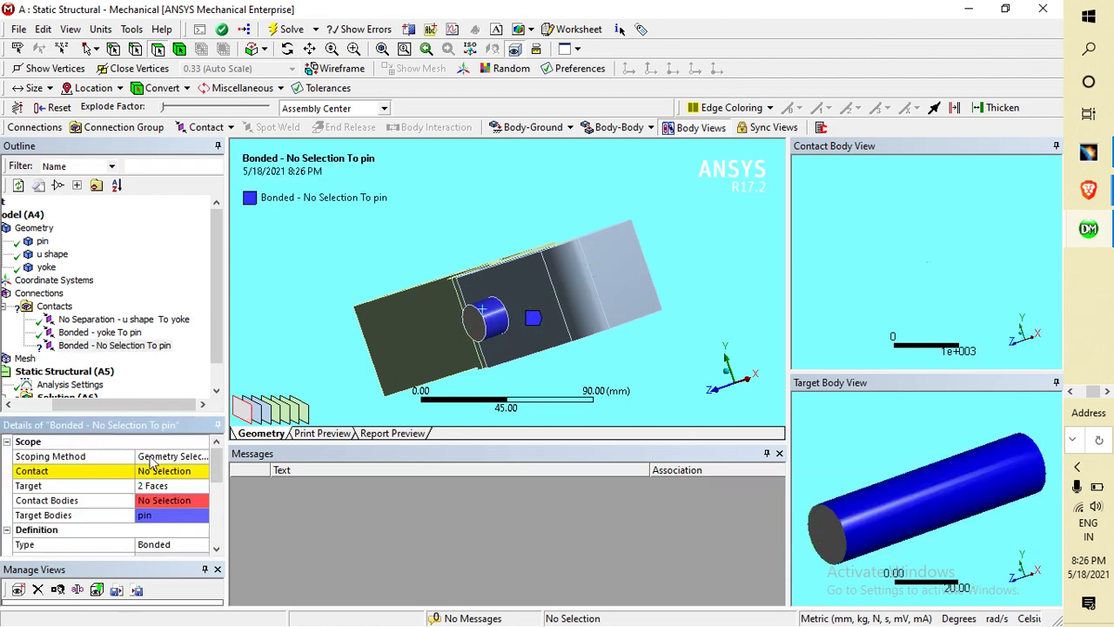
left_click(428, 330)
right_click(428, 332)
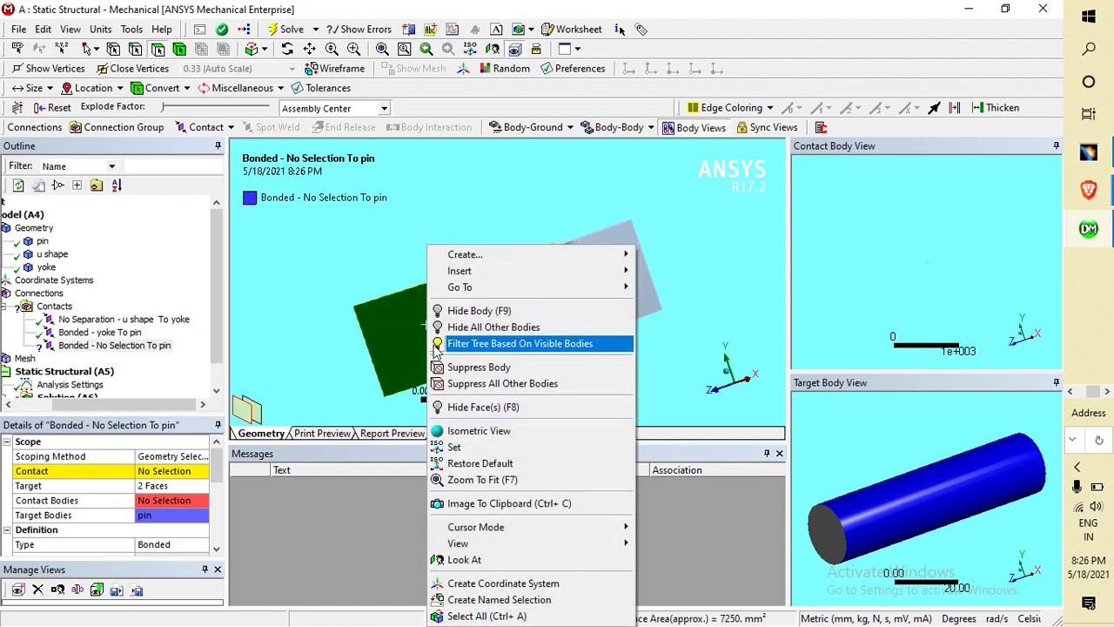
left_click(466, 327)
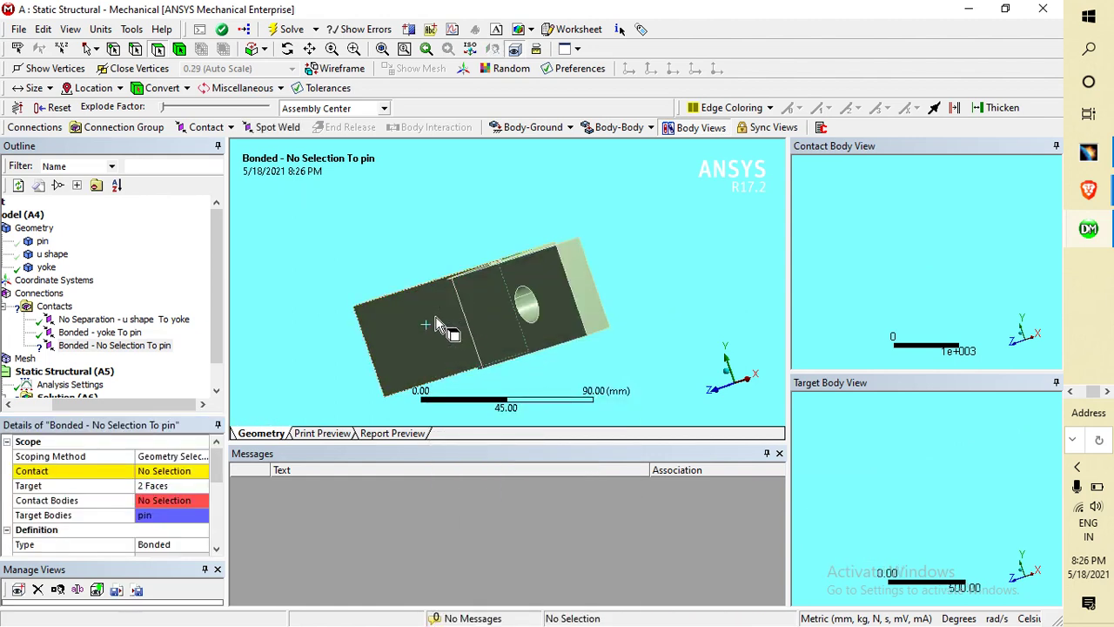
right_click(430, 318)
left_click(416, 324)
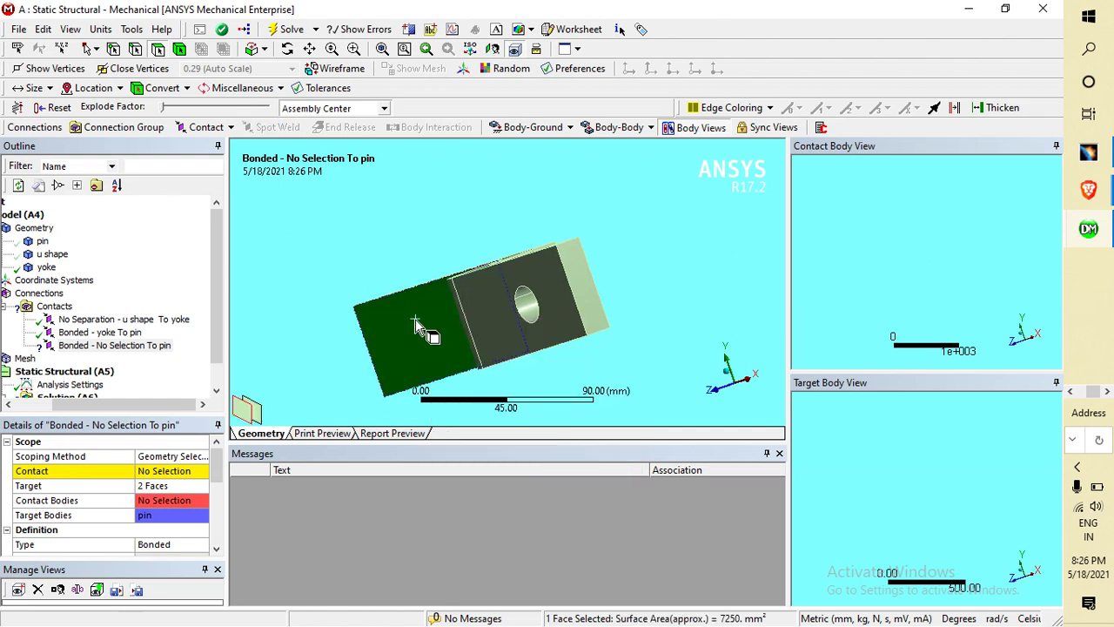
right_click(416, 324)
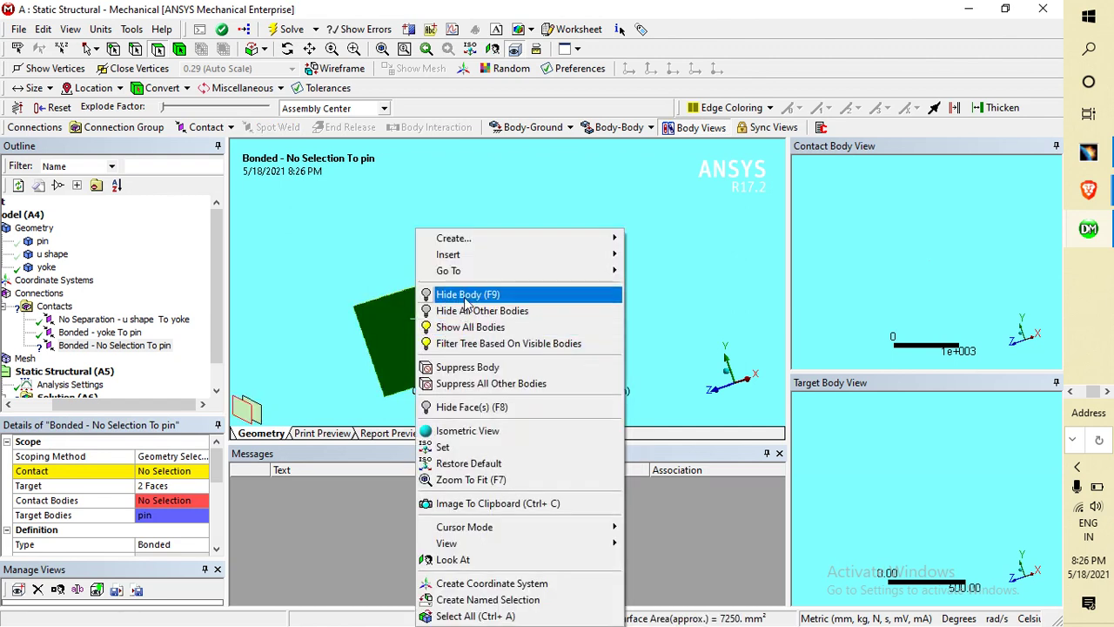
left_click(466, 296)
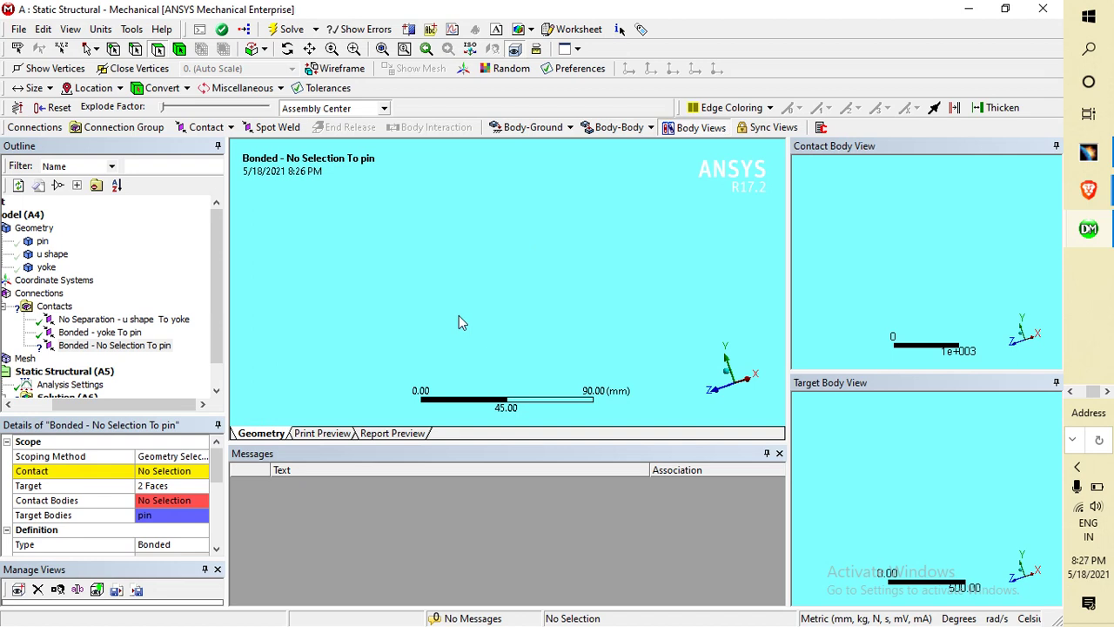
right_click(369, 291)
left_click(423, 357)
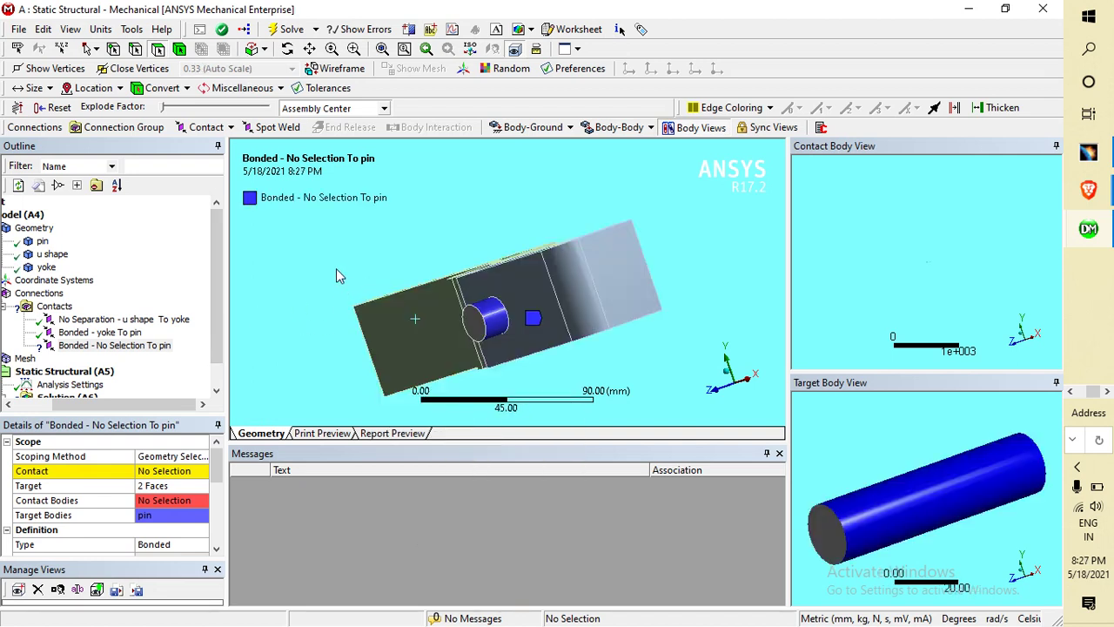
Step: Hide the yoke and pin bodies so that only the u shape is displayed
left_click(409, 342)
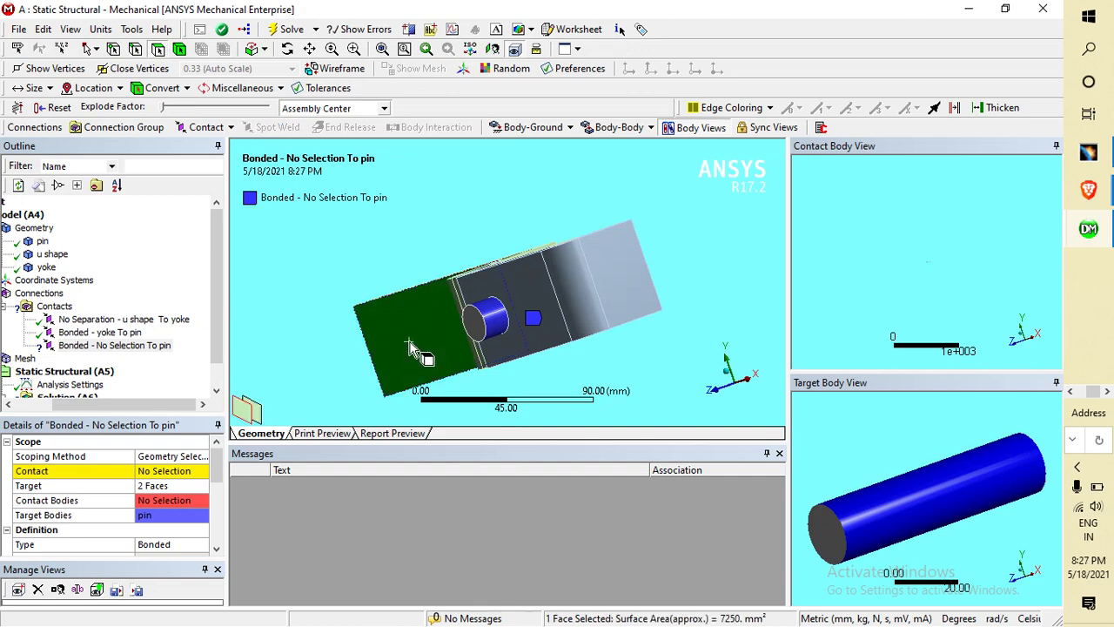
right_click(410, 342)
left_click(449, 317)
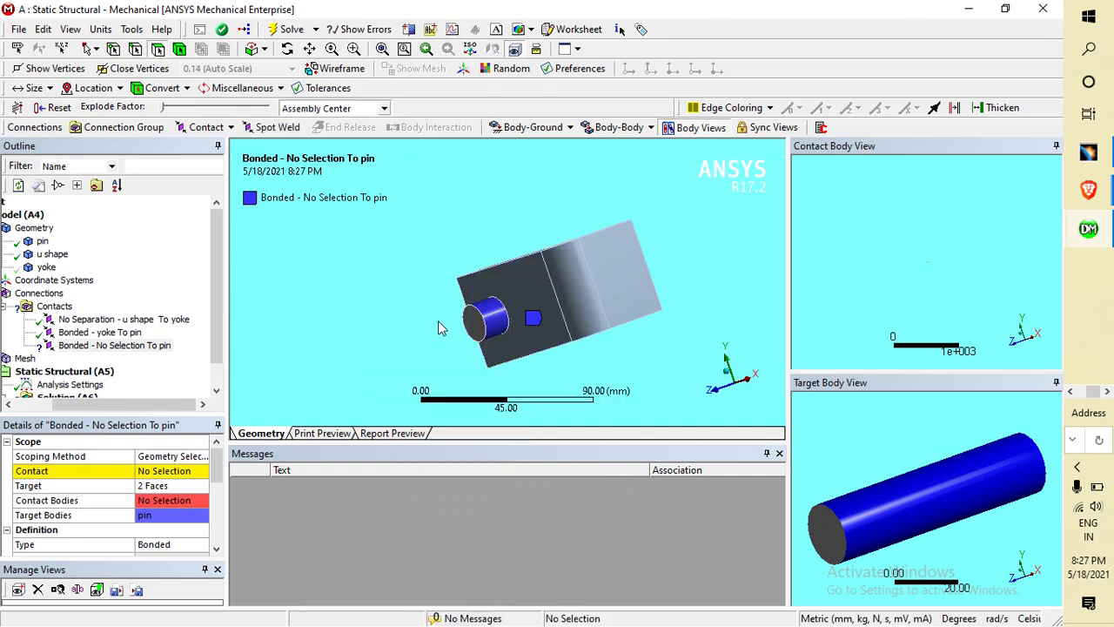
middle_click_drag(438, 318, 427, 281, "ctrl")
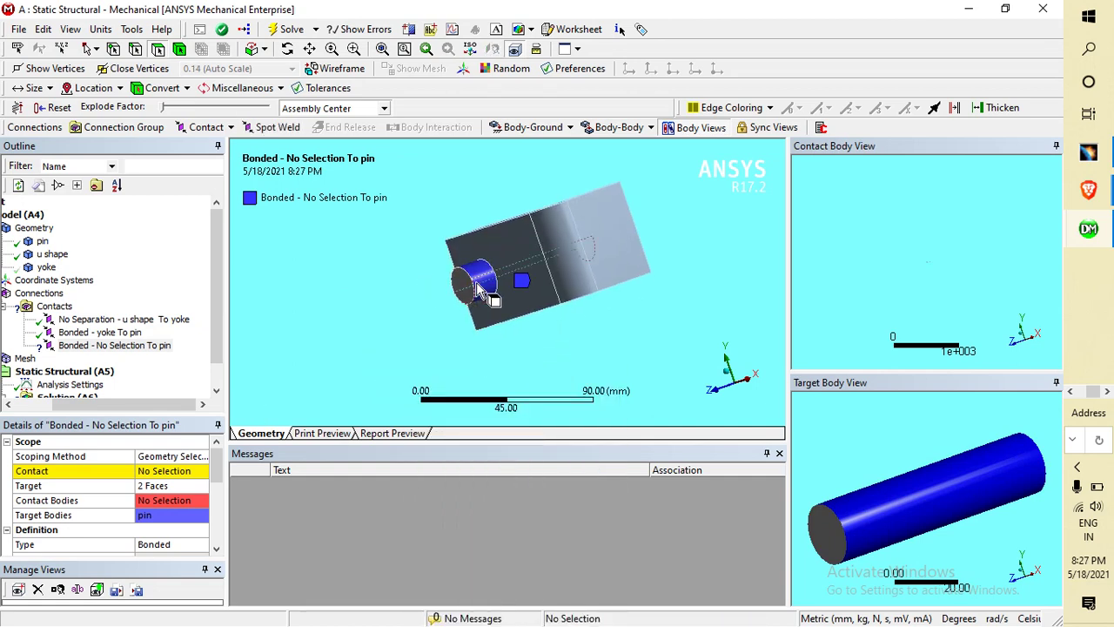
right_click(462, 288)
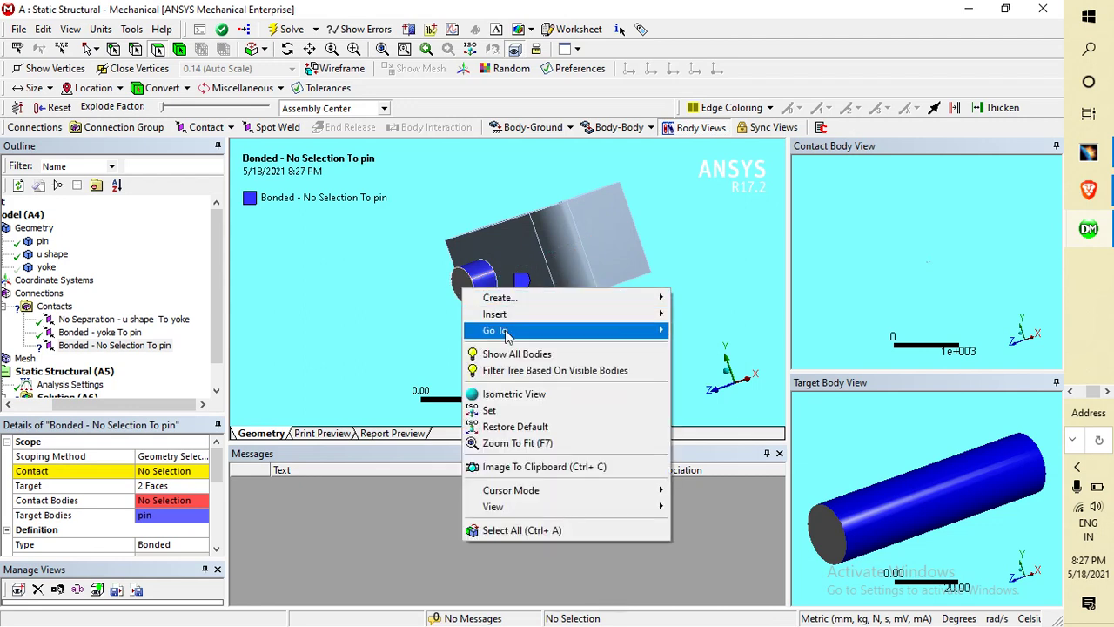
left_click(484, 283)
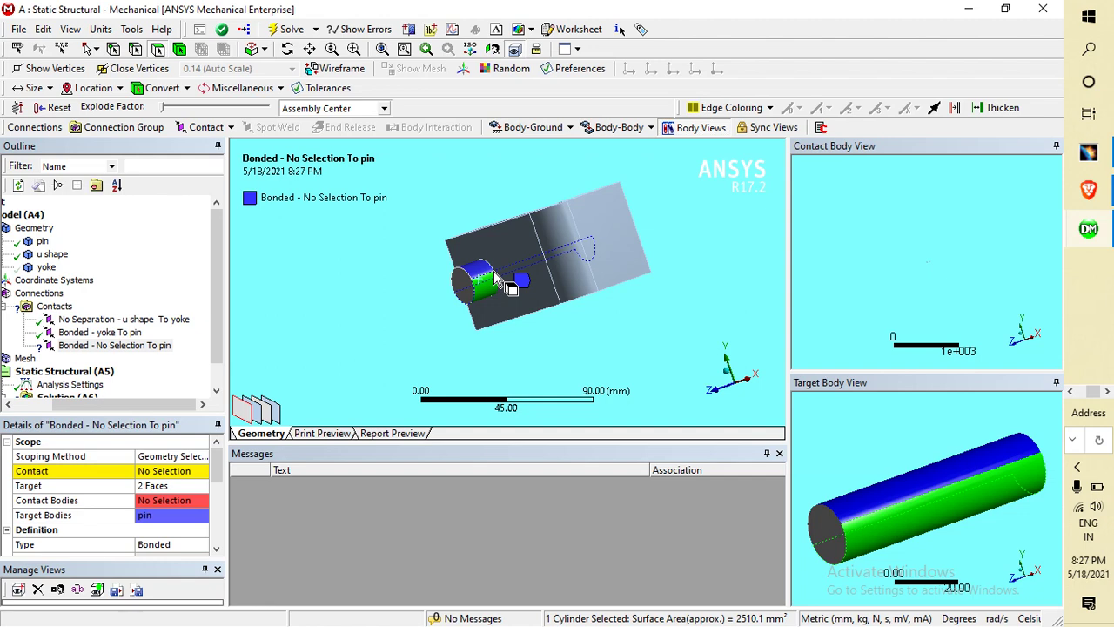
right_click(495, 278)
left_click(531, 297)
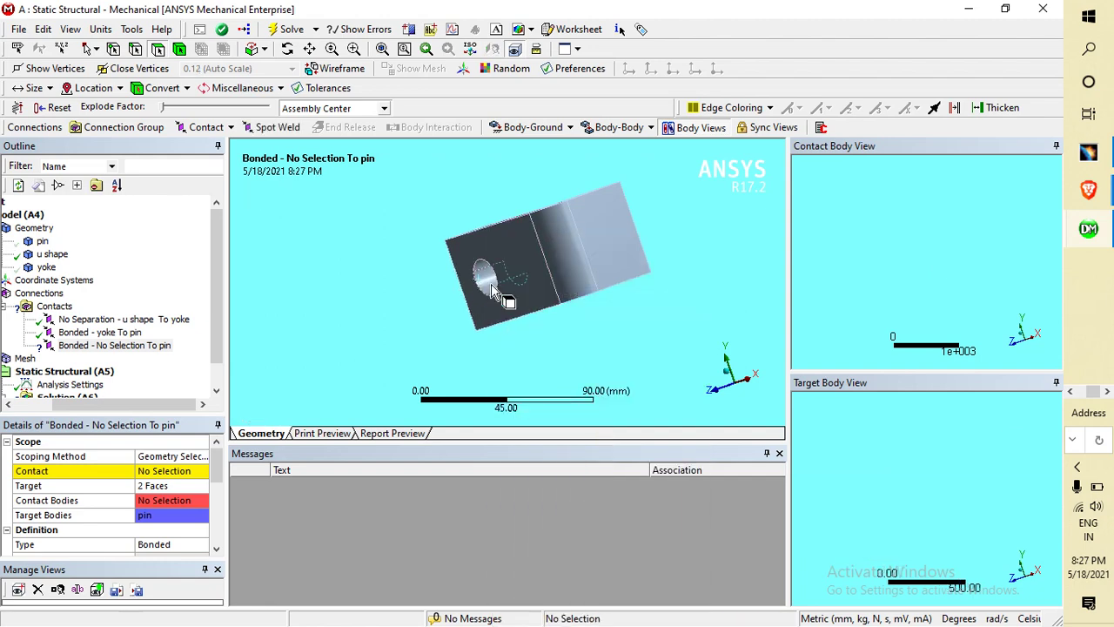
Step: Scope the contact side of the third contact region to both cylindrical faces of the u shape's pin hole
left_click(492, 292)
left_click(481, 270, "ctrl")
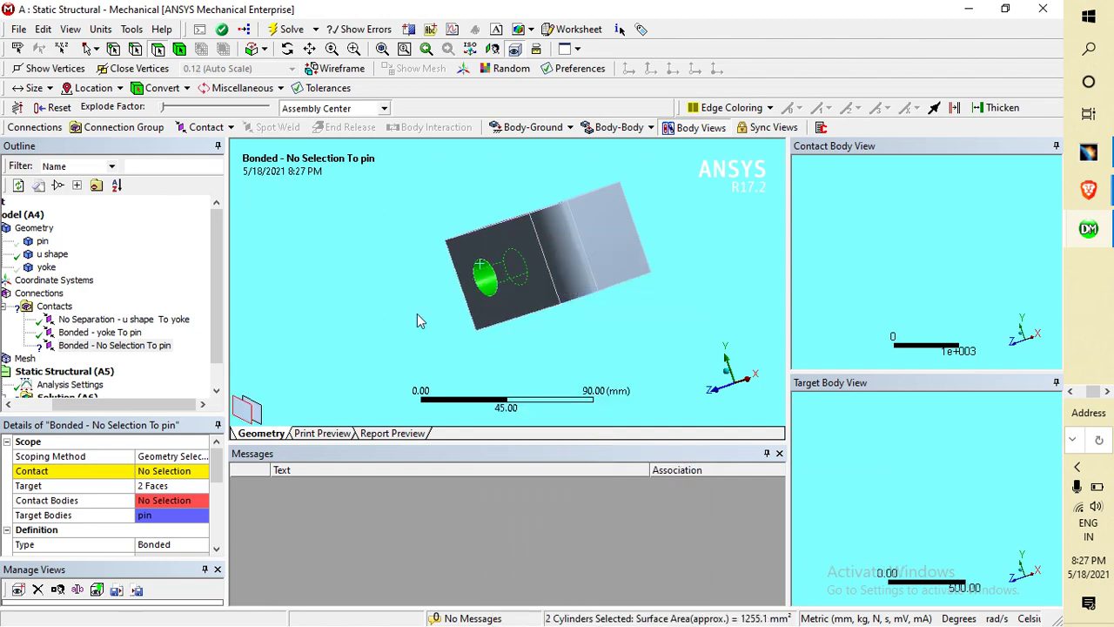
left_click(160, 474)
left_click(152, 470)
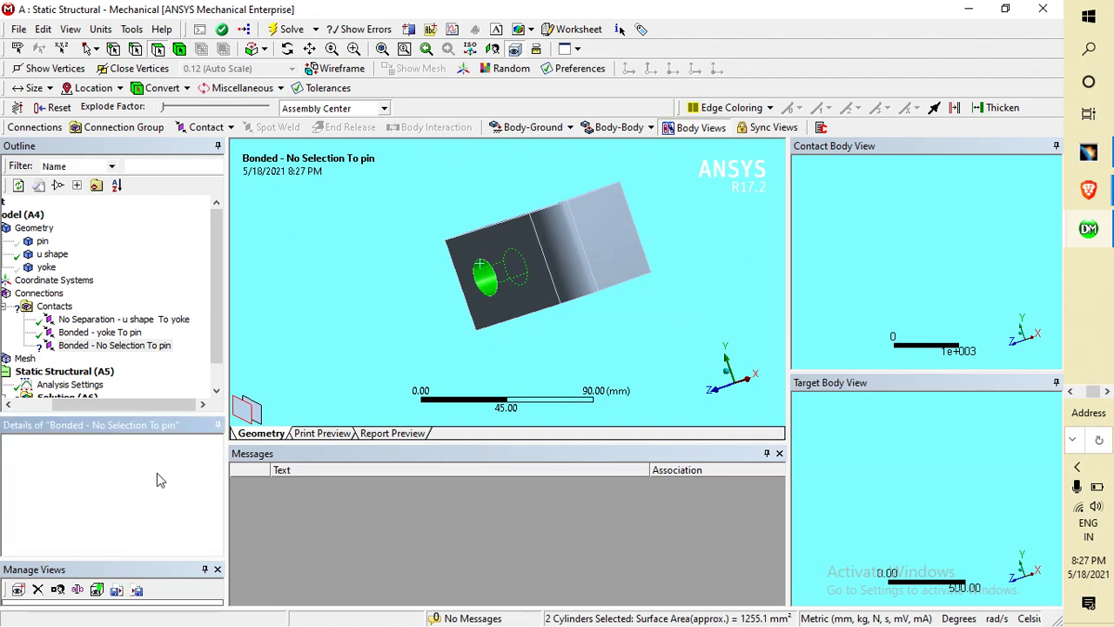
left_click(95, 344)
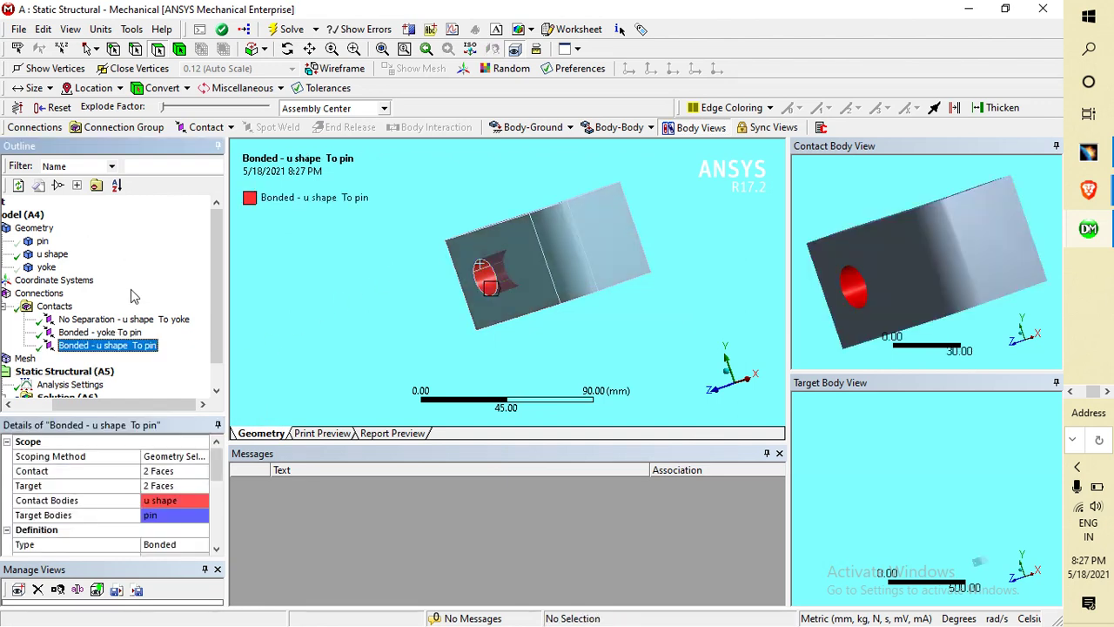
left_click(87, 343)
scroll(87, 344, "down", 1)
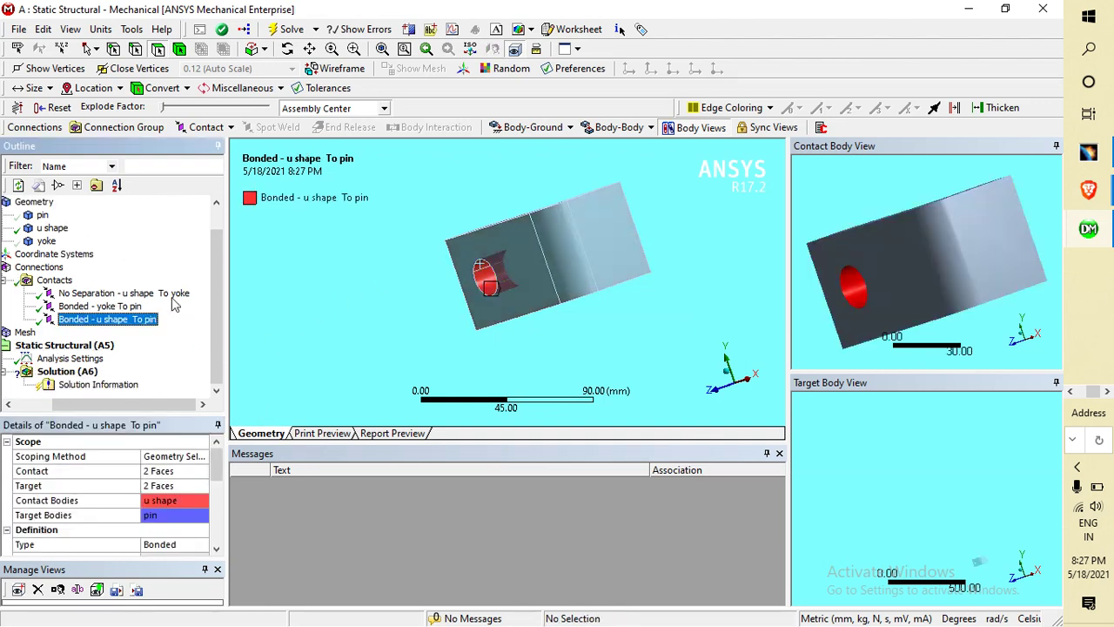
Step: Show all bodies of the assembly again and orient the model to view the joint from the side
left_click(82, 330)
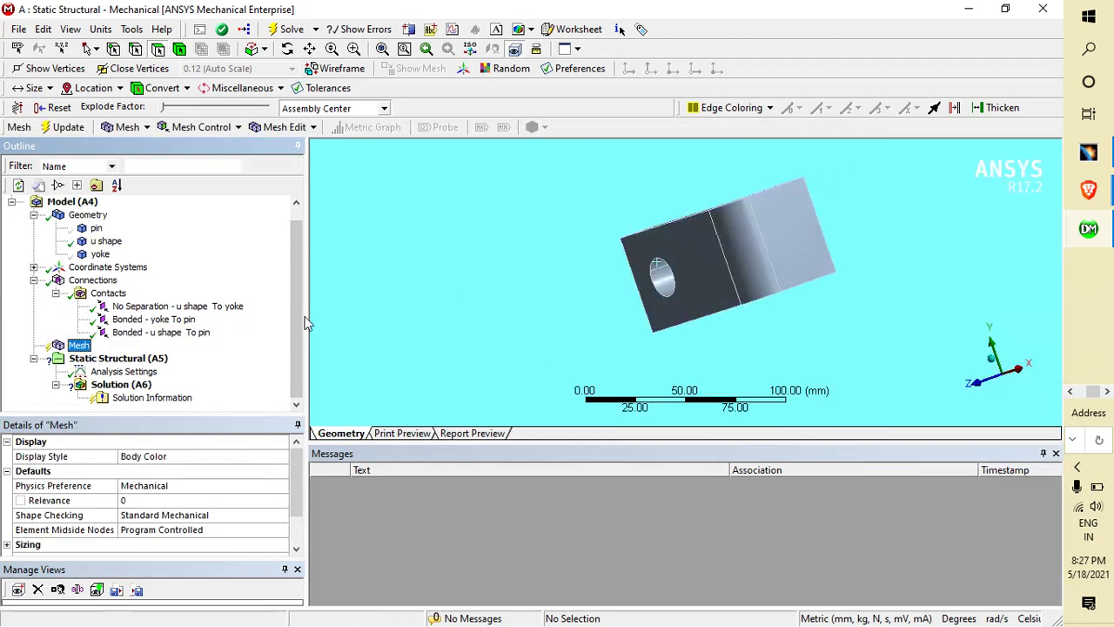
left_click(651, 263)
right_click(608, 255)
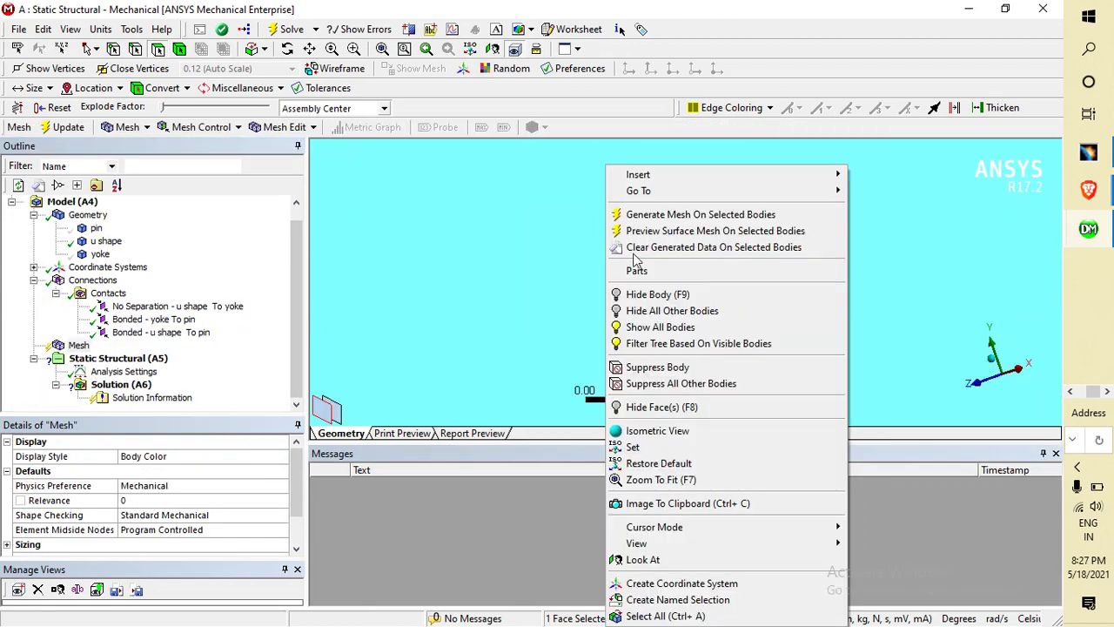
left_click(640, 329)
middle_click_drag(639, 338, 480, 197)
mouse_move(732, 291)
middle_mouse_down()
mouse_move(784, 253)
mouse_move(752, 282)
middle_mouse_up()
middle_click_drag(669, 175, 640, 279)
middle_click_drag(746, 174, 746, 220)
Step: Review the contact and target faces scoped in each of the three contact regions
left_click(135, 306)
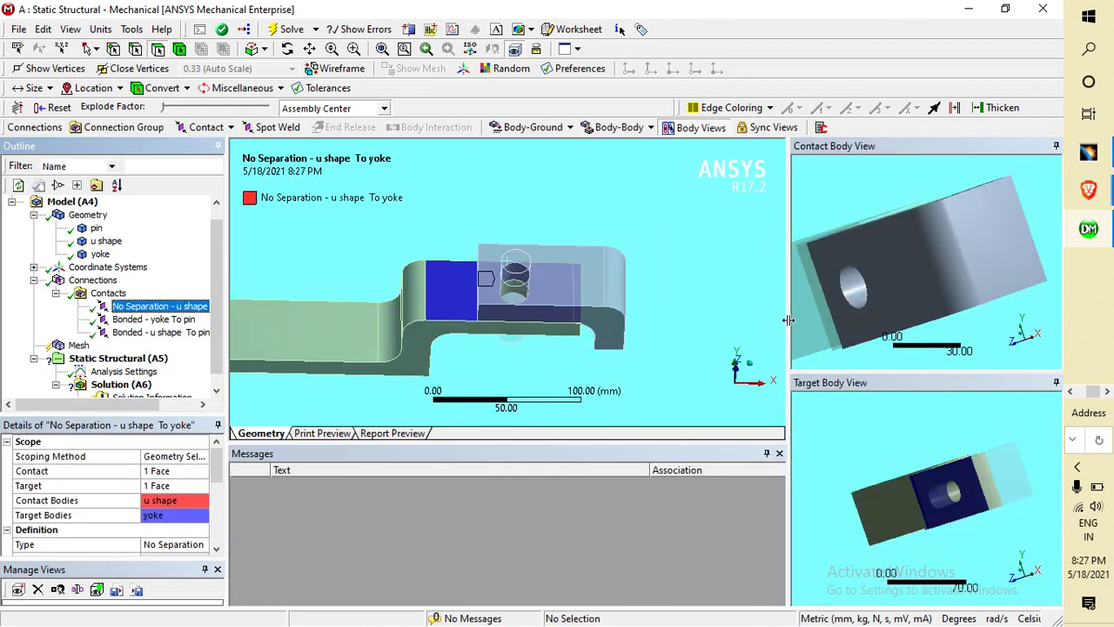
left_click(154, 320)
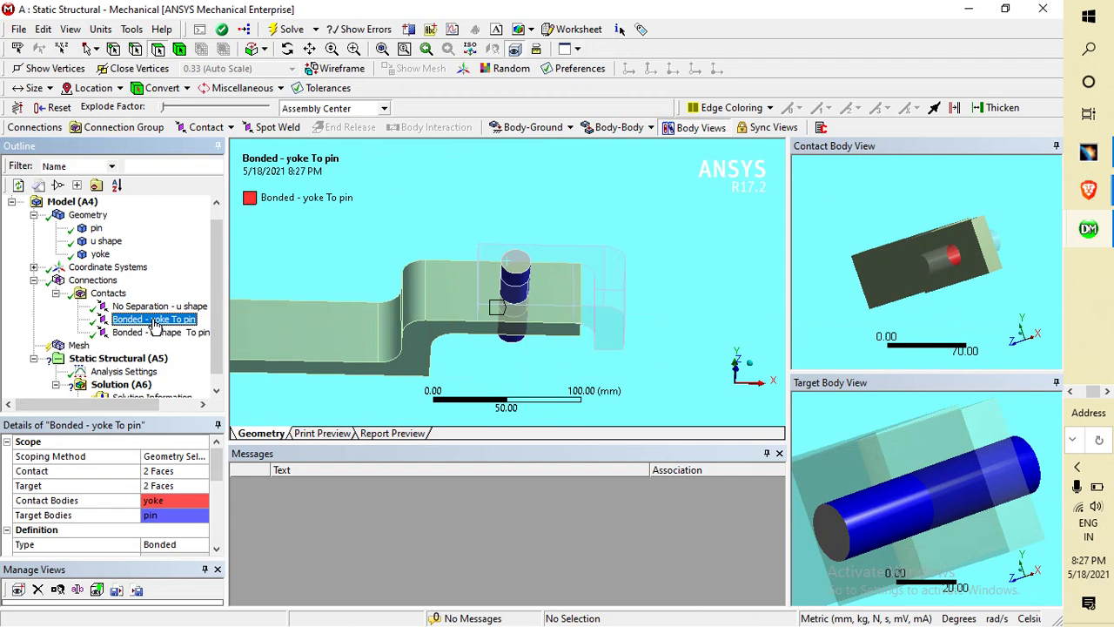
left_click(160, 333)
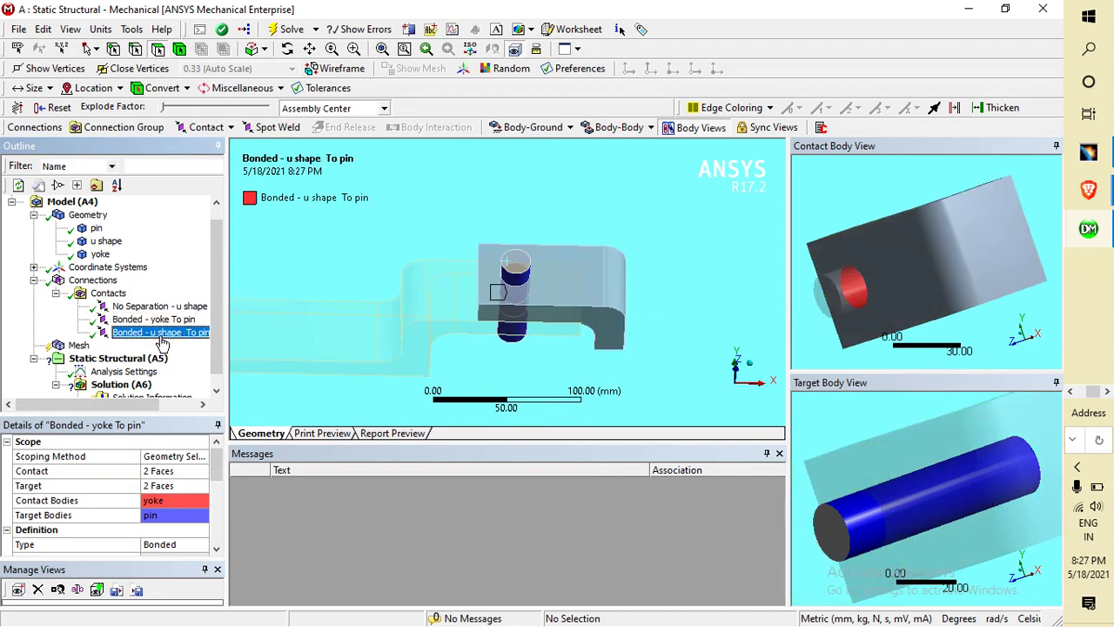
left_click(160, 307)
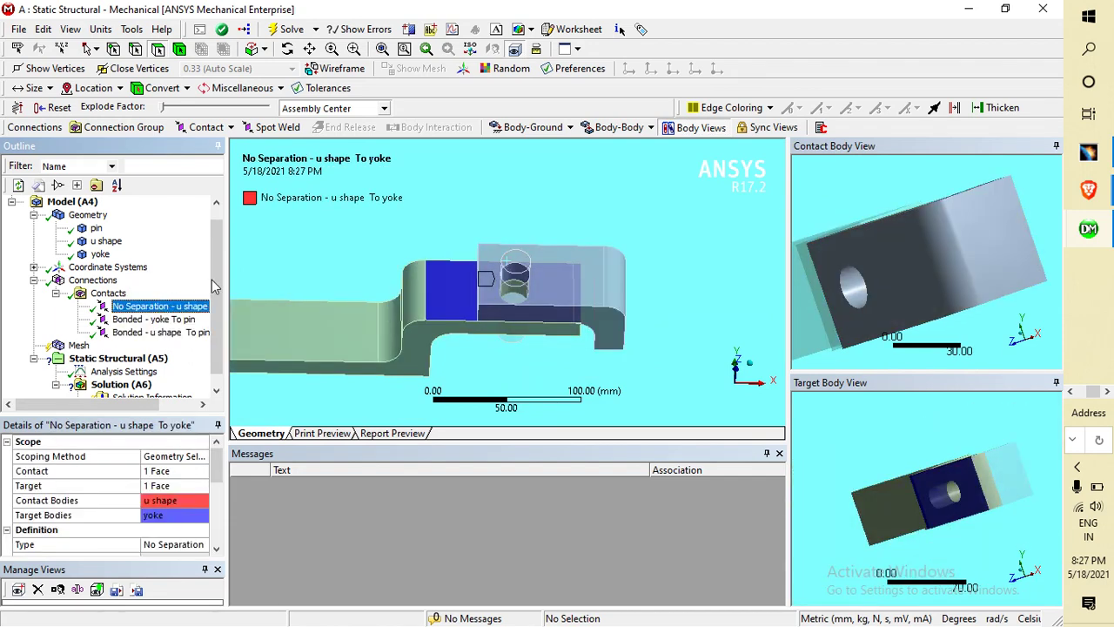
middle_click_drag(853, 261, 905, 241)
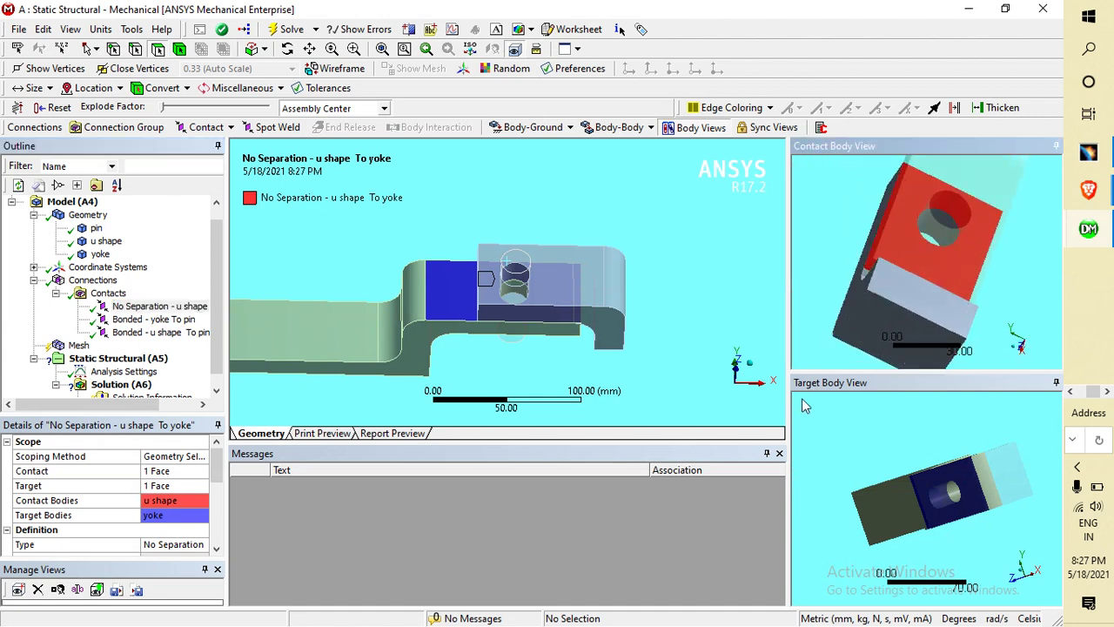
middle_click_drag(812, 275, 861, 224)
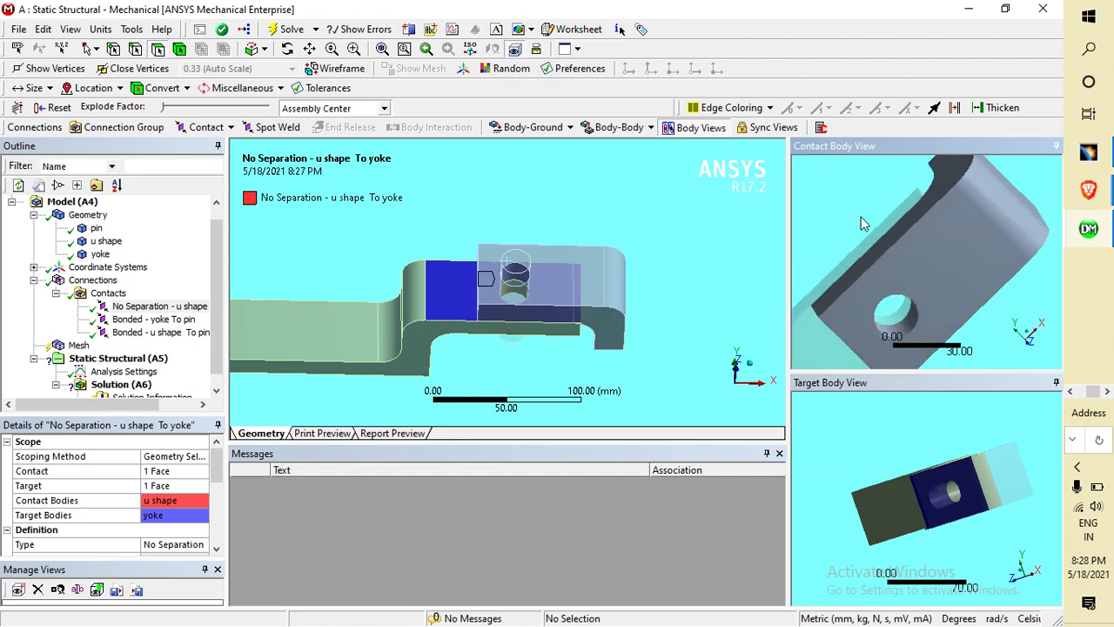
Step: Generate the mesh for the whole assembly with the default mesh settings
left_click(79, 345)
right_click(80, 345)
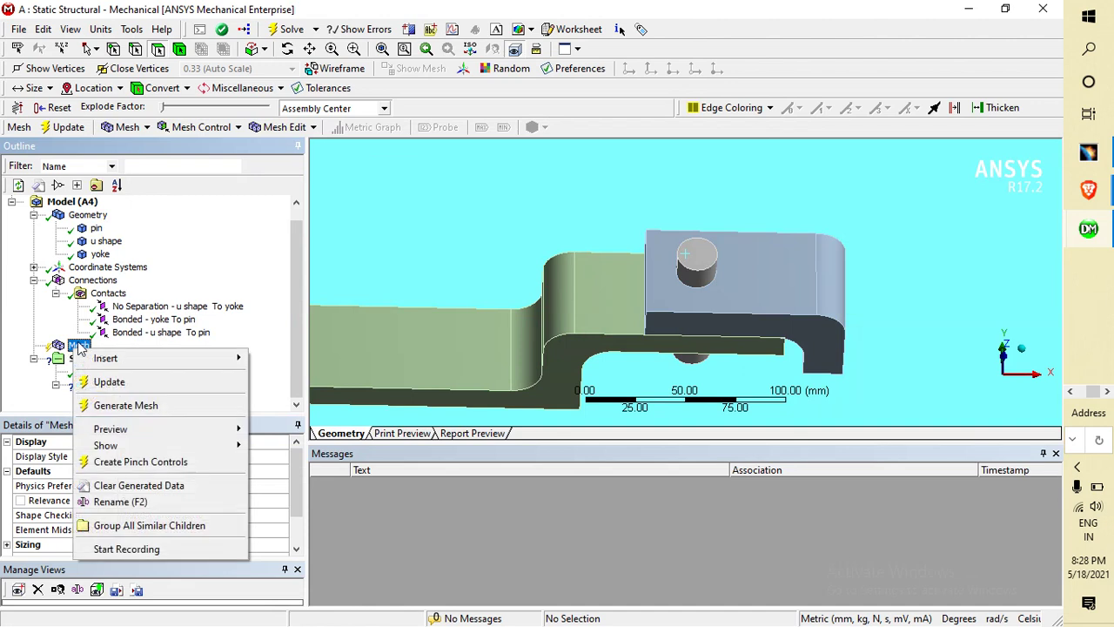
left_click(124, 411)
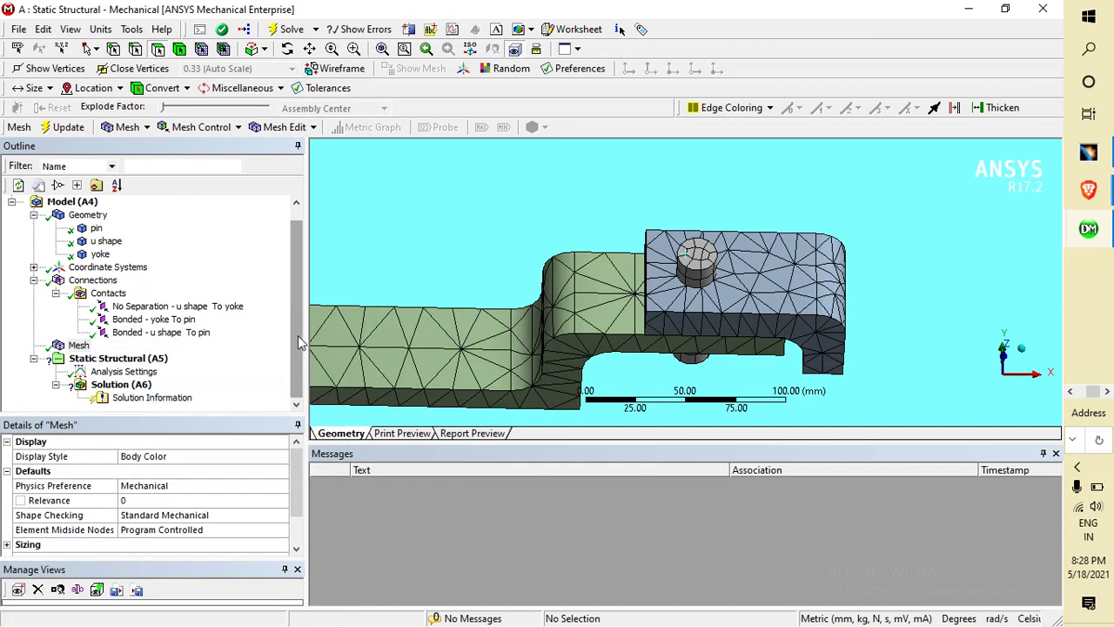
Step: Change the contact type between the yoke and the pin to No Separation
left_click(162, 320)
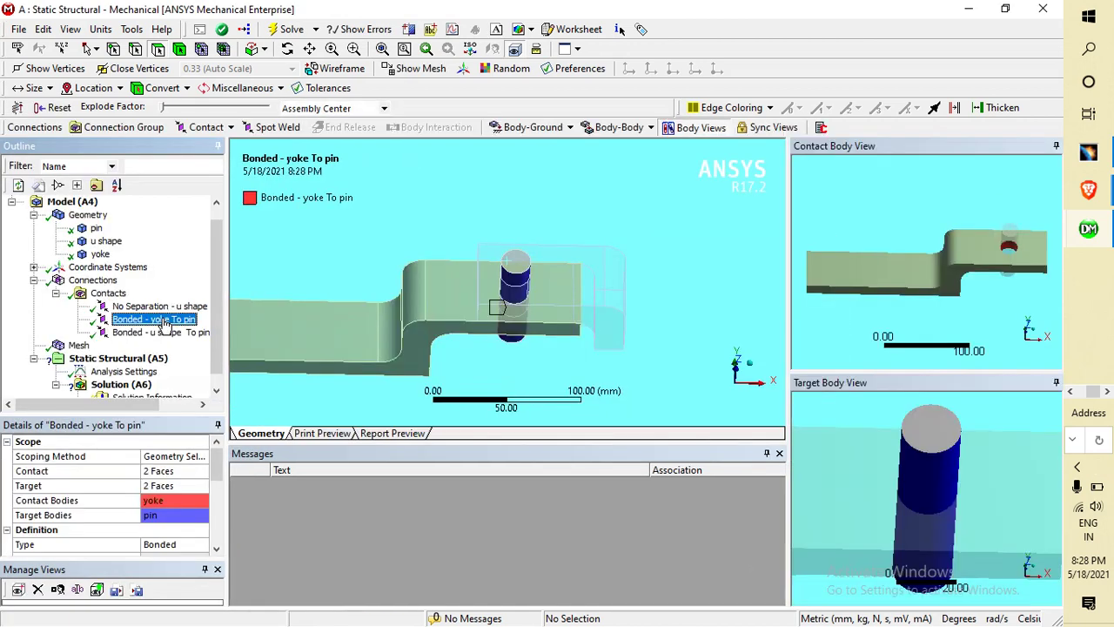
scroll(174, 509, "down", 2)
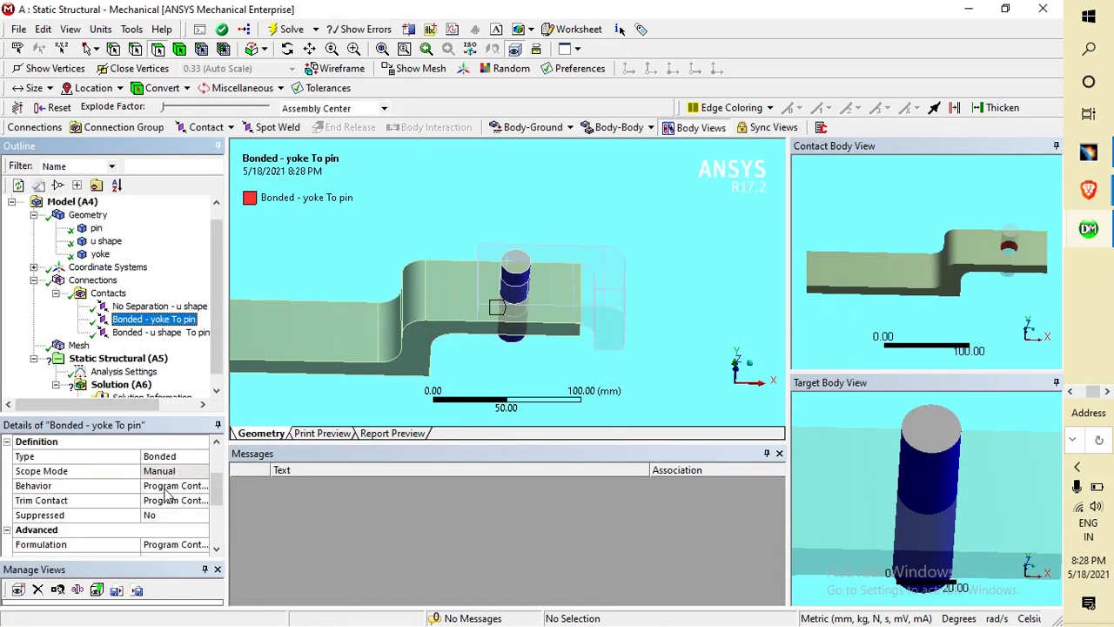
left_click(171, 457)
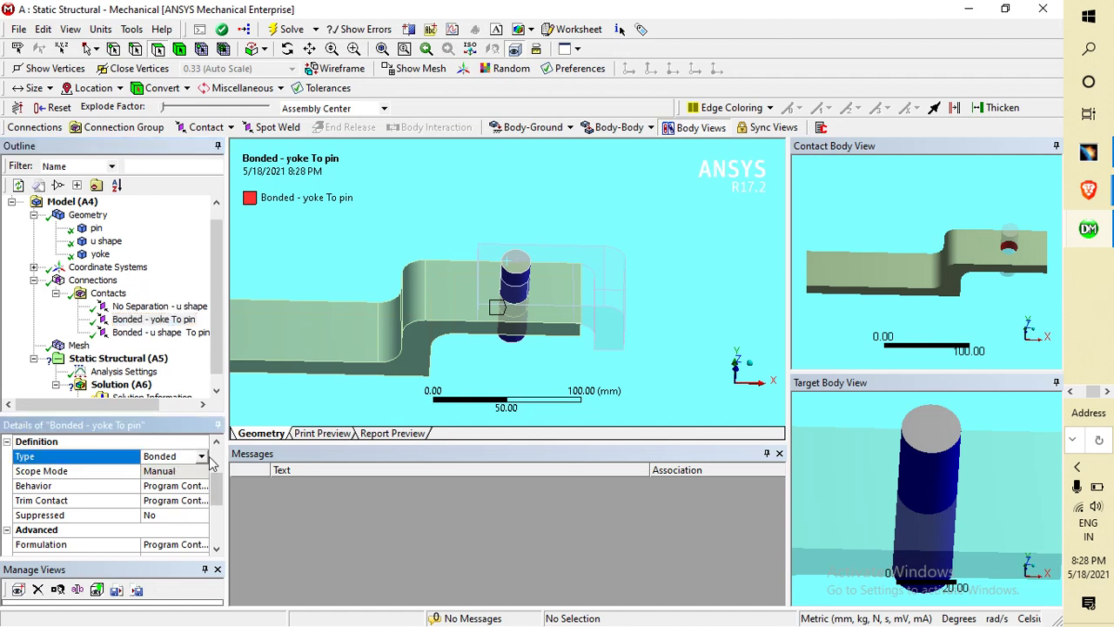
left_click(201, 457)
left_click(175, 480)
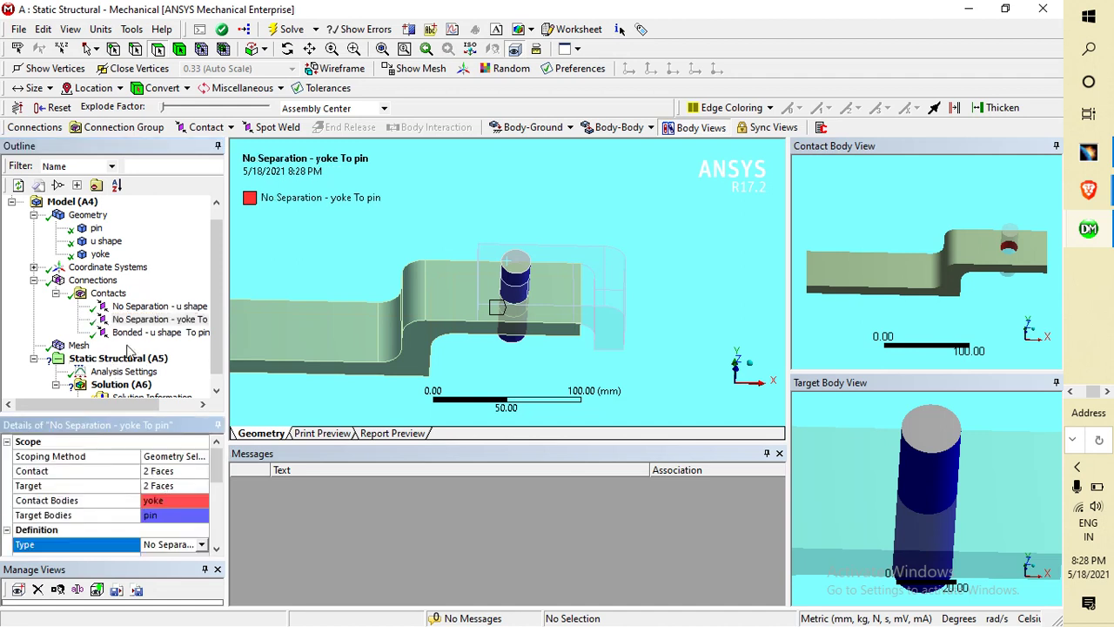
Step: Change the contact type between the u shape and the pin to No Separation
left_click(131, 335)
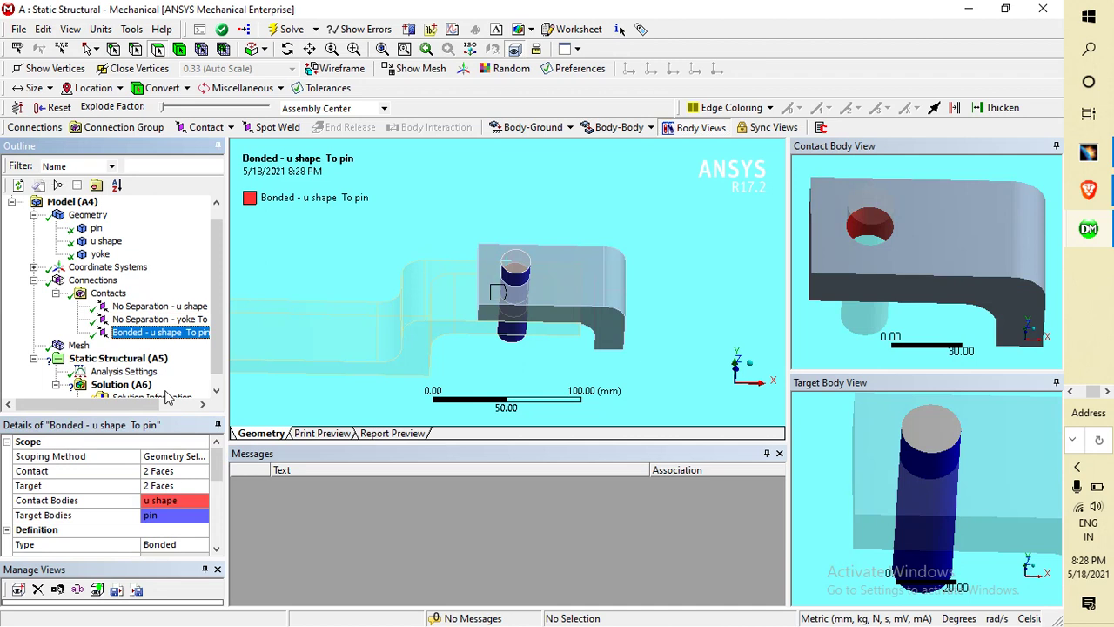
scroll(170, 521, "down", 1)
left_click(160, 502)
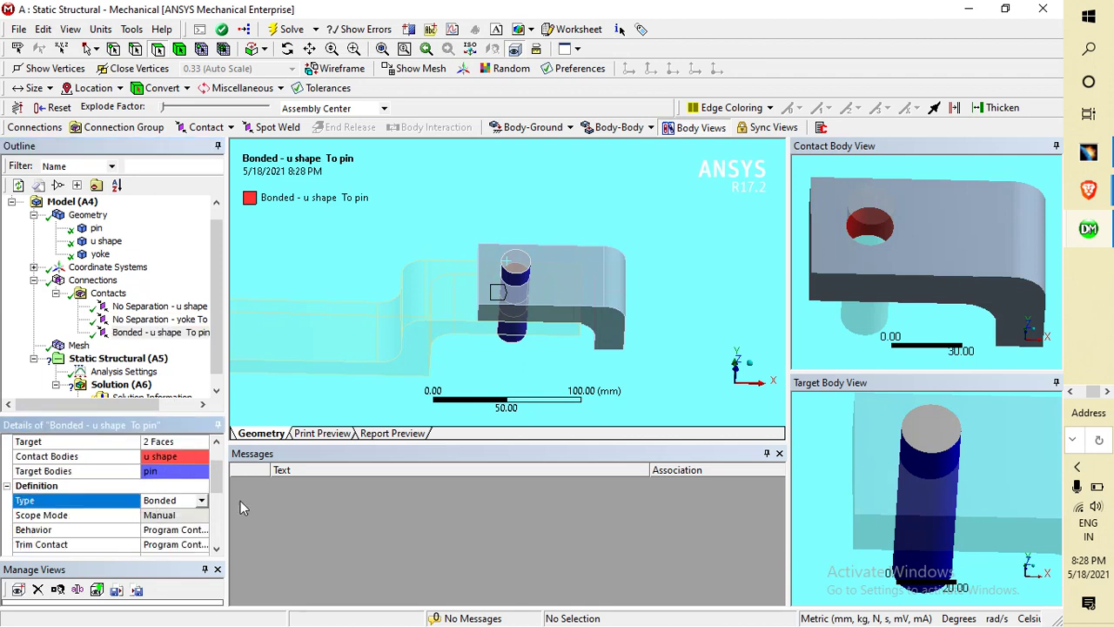
left_click(170, 502)
left_click(174, 524)
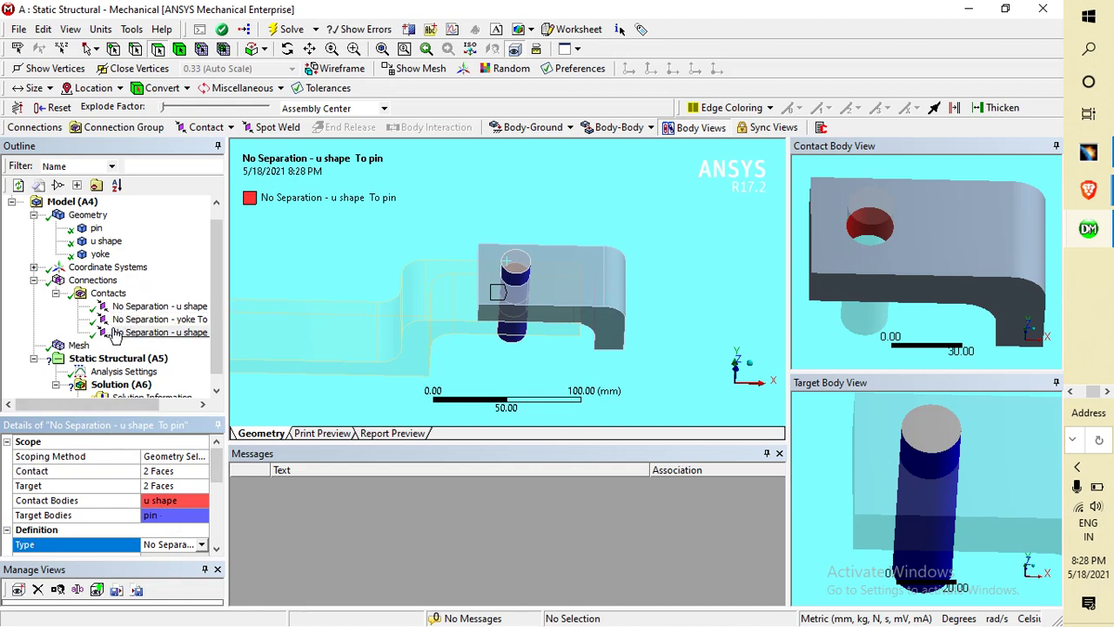
scroll(113, 336, "down", 1)
Step: Set the Relevance Center in the mesh sizing settings to Fine
left_click(75, 333)
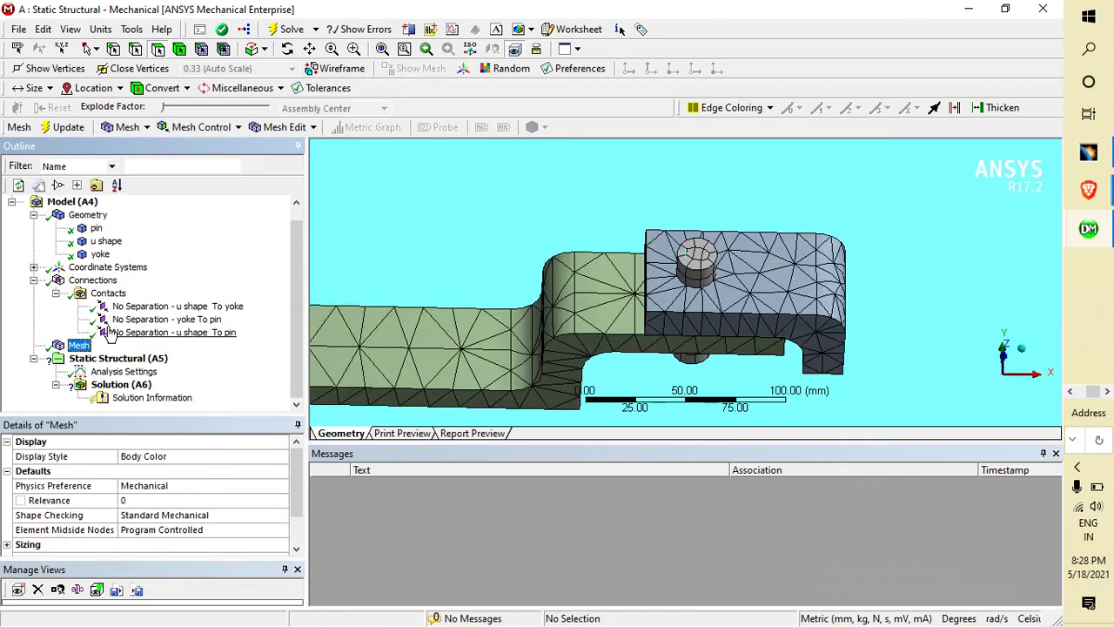
scroll(185, 474, "down", 1)
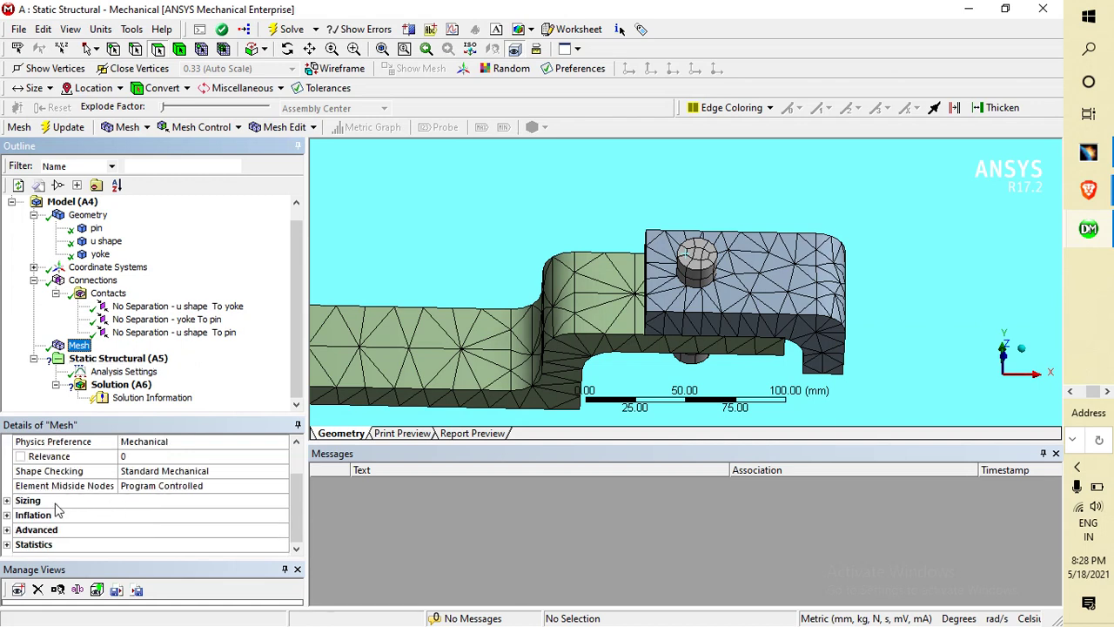
scroll(98, 474, "up", 2)
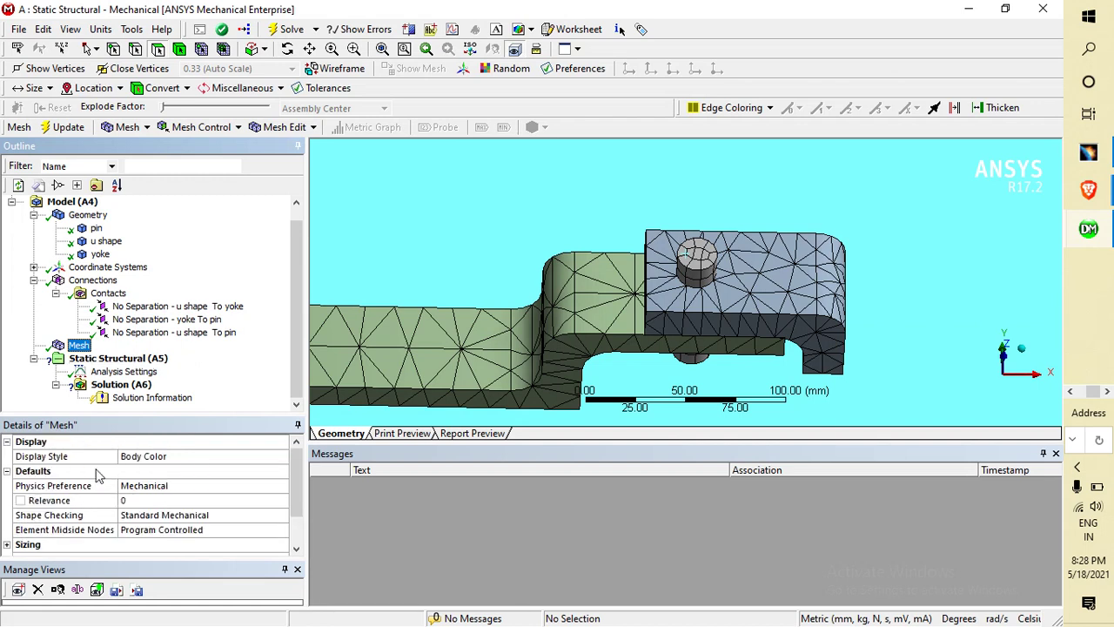
scroll(126, 518, "down", 1)
left_click(32, 515)
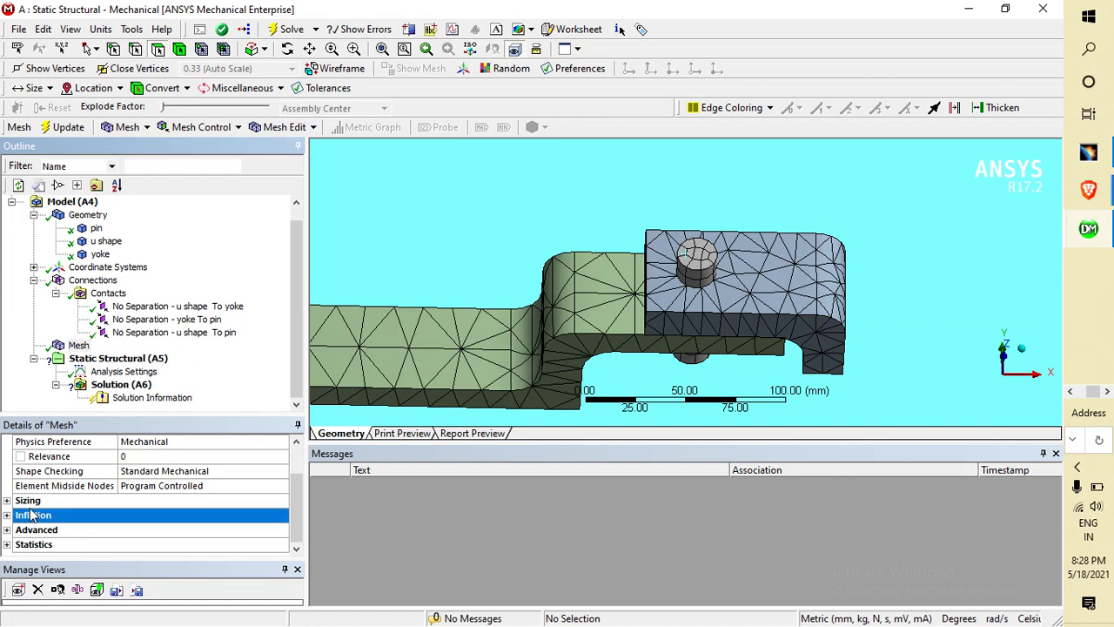
double_click(32, 501)
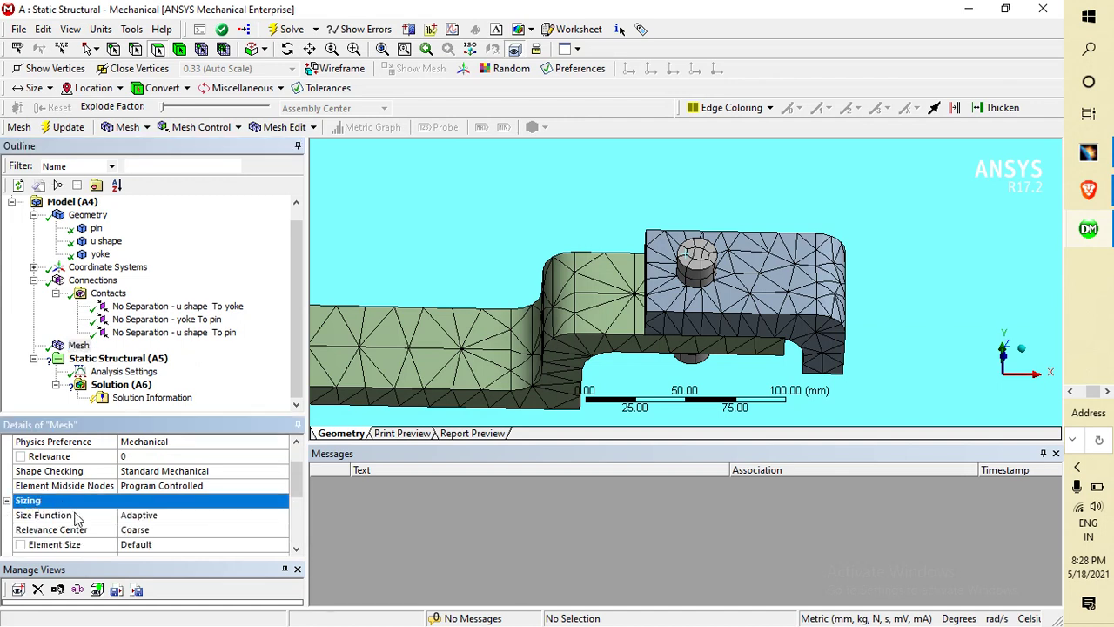
left_click(171, 532)
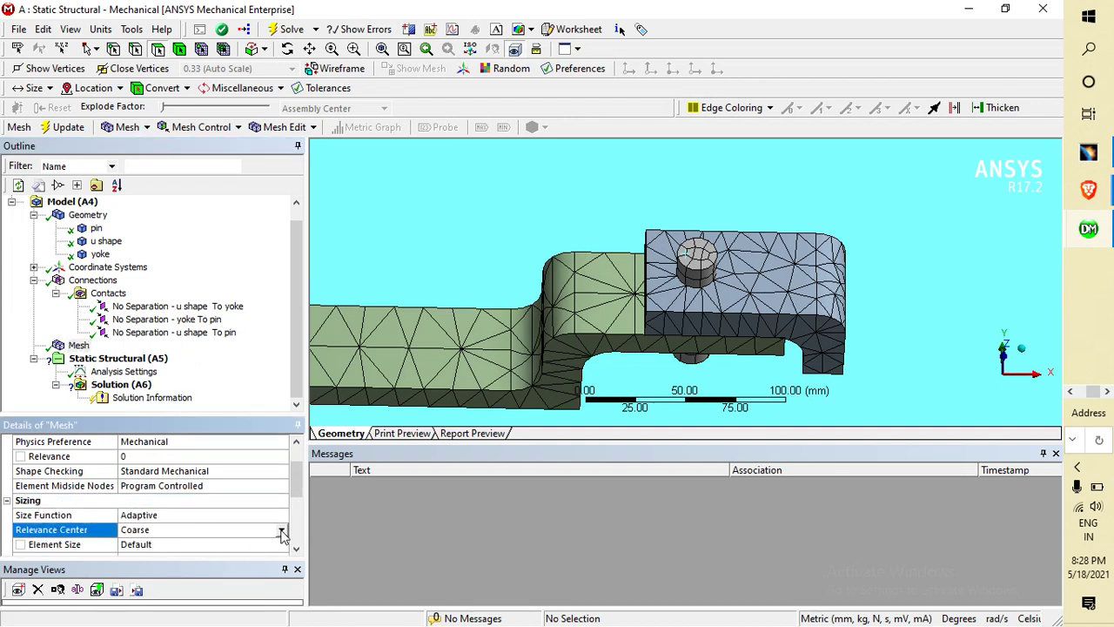
left_click(218, 532)
left_click(152, 553)
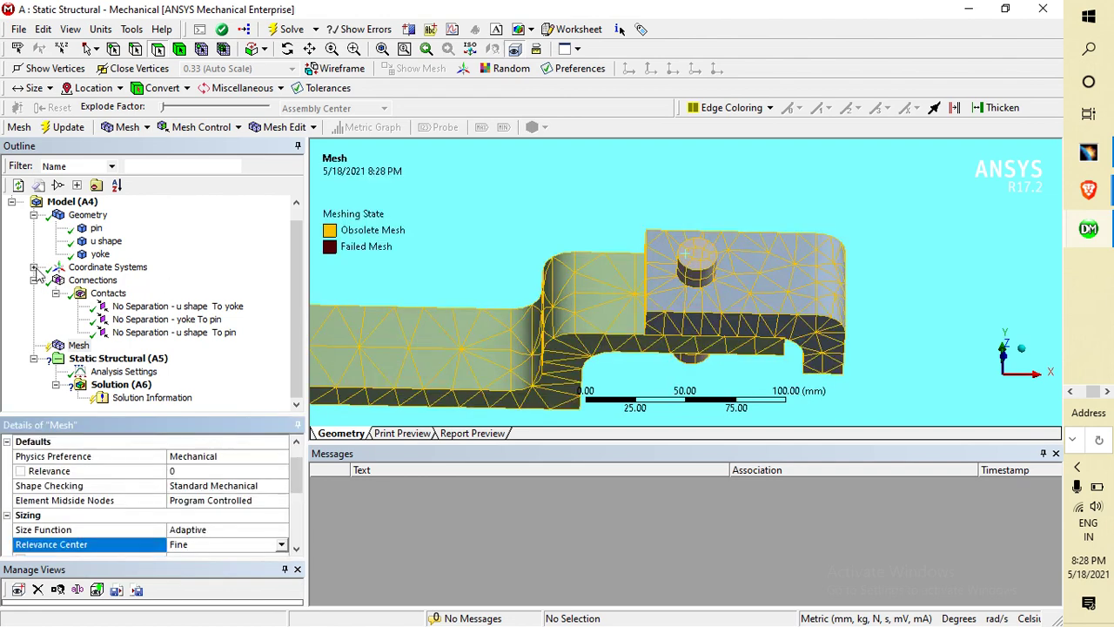
Step: Regenerate the assembly mesh with the refined sizing and inspect it from another angle
right_click(78, 348)
left_click(96, 372)
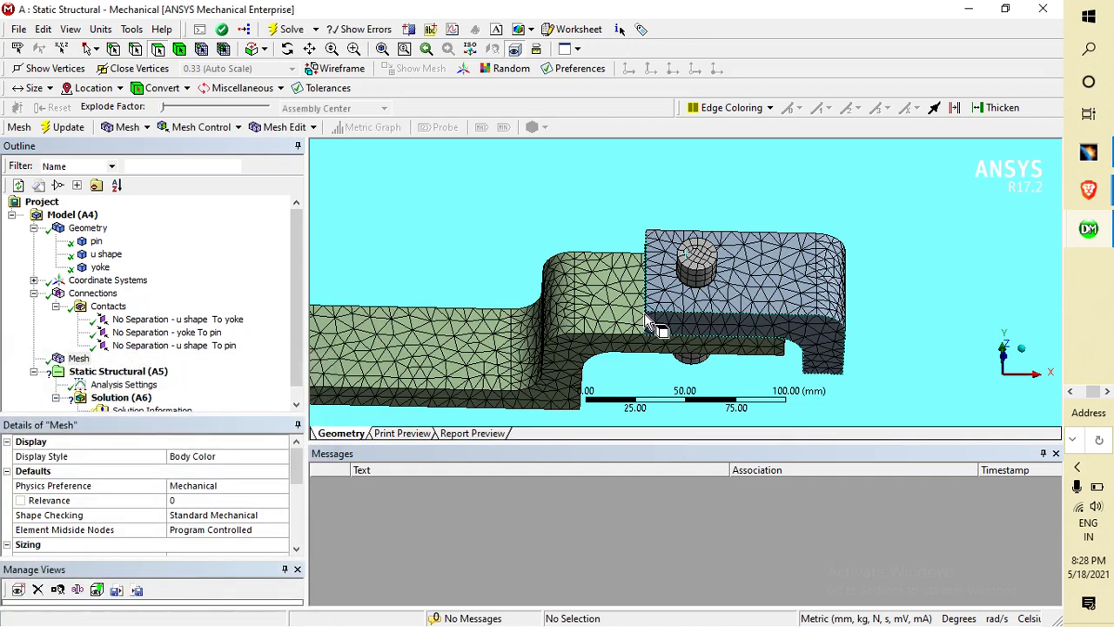
middle_click_drag(525, 288, 583, 239)
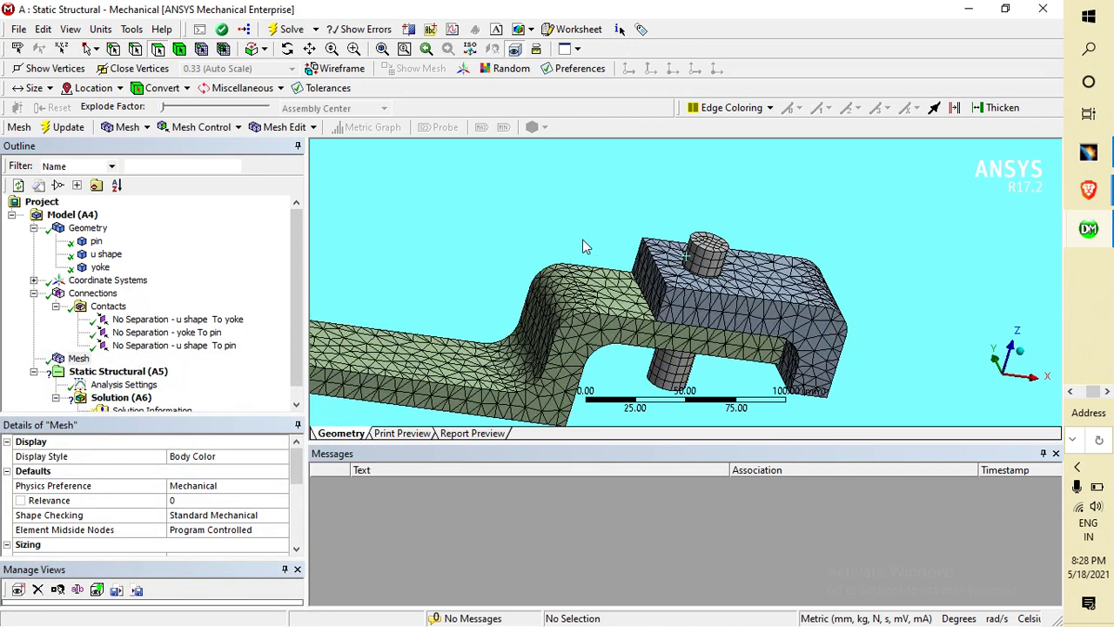
Step: Insert a Pressure load in the static structural analysis and select the flat outer end face of the u shape for it
right_click(125, 375)
mouse_move(252, 375)
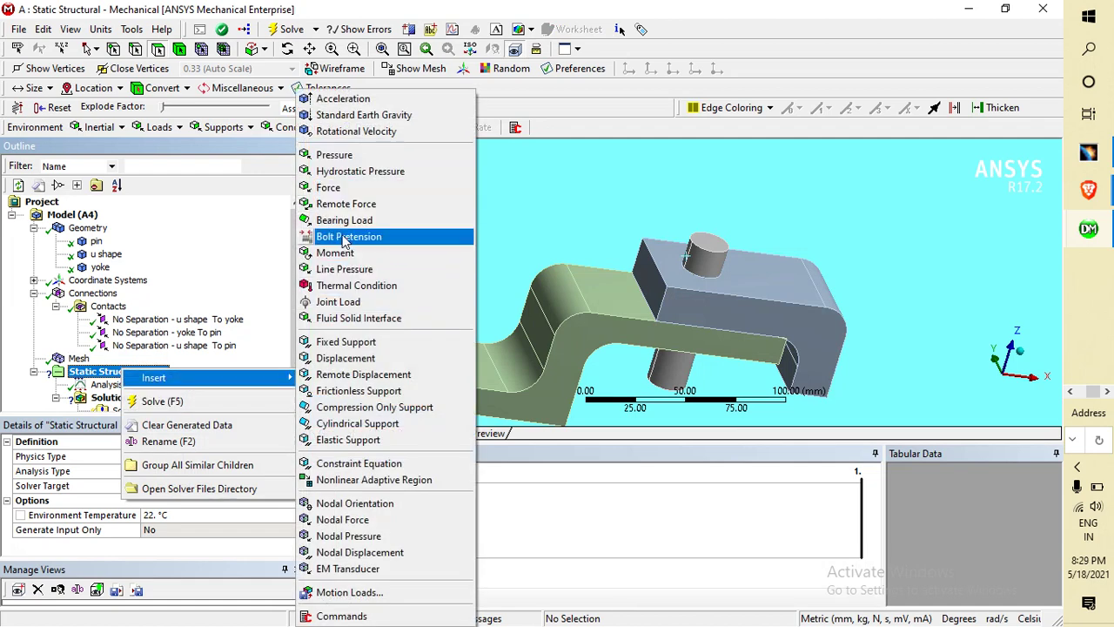
left_click(341, 160)
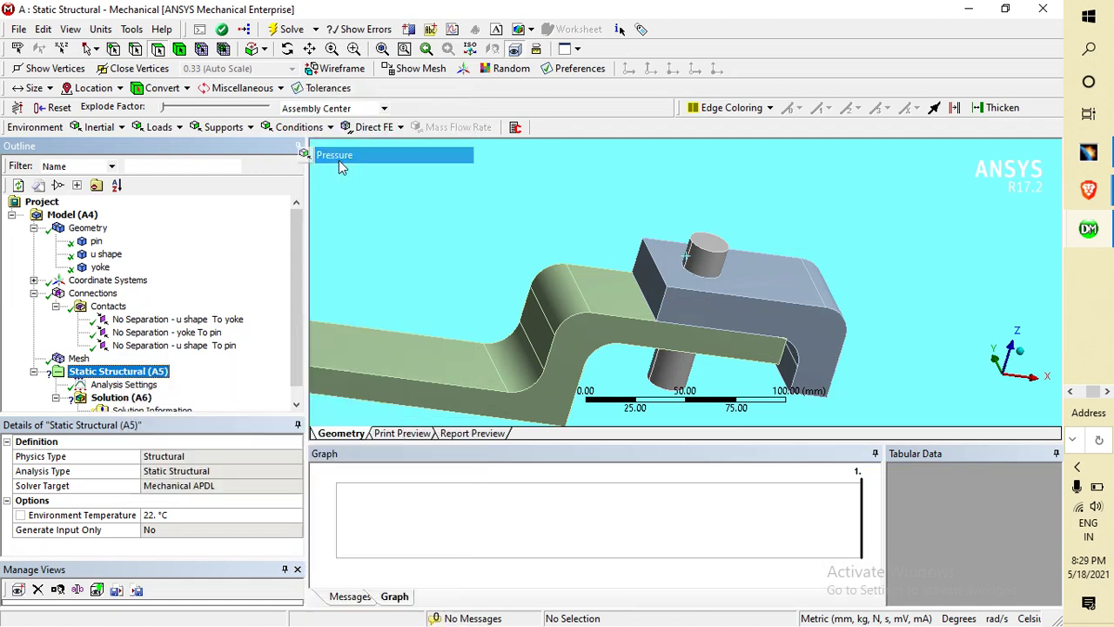
middle_click_drag(562, 240, 783, 295)
left_click(734, 338)
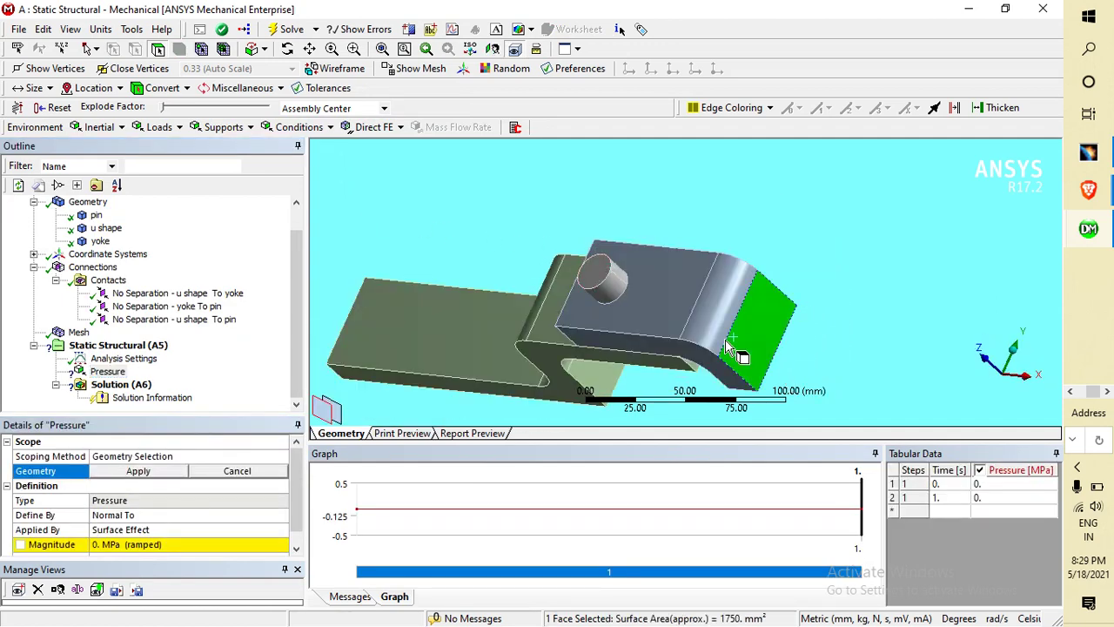
Step: Set the pressure load's magnitude to 1 MPa
left_click(116, 544)
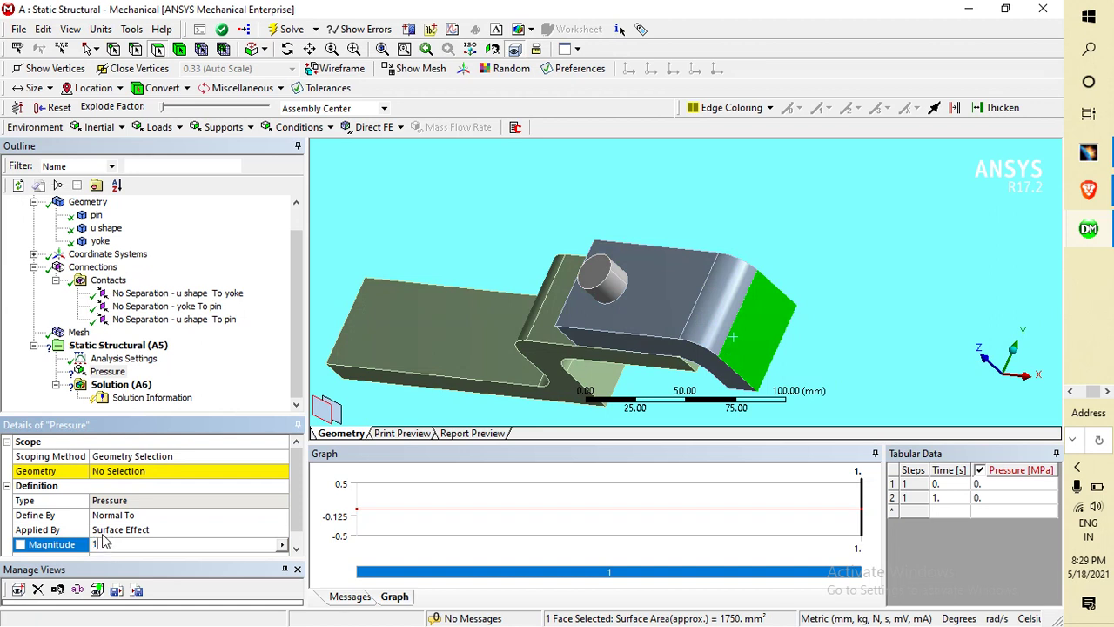
type("1")
key("Return")
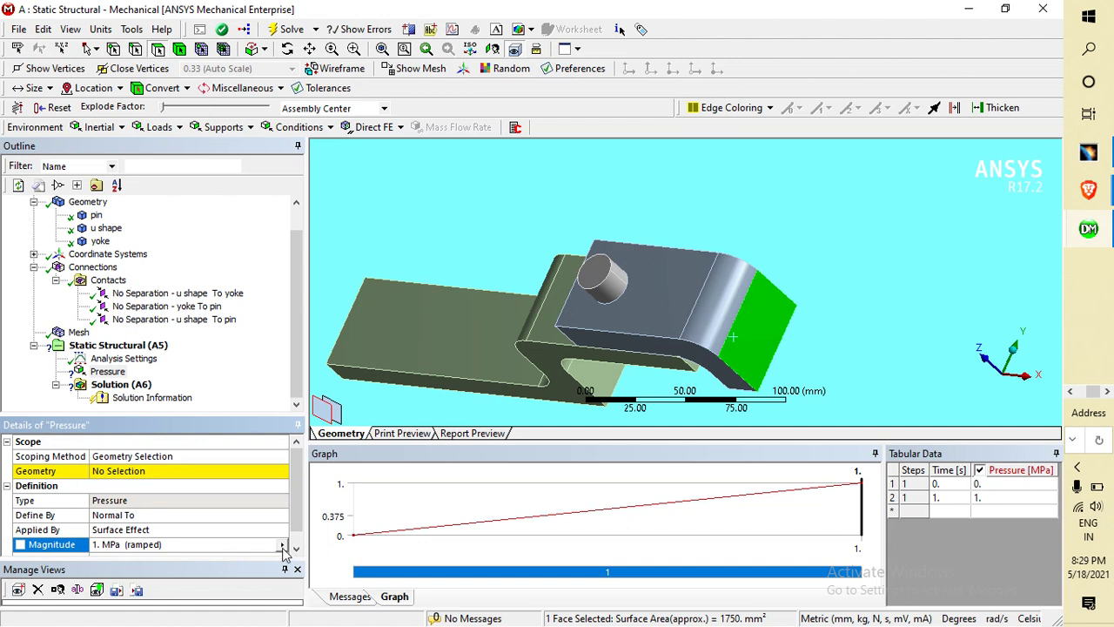
left_click(282, 546)
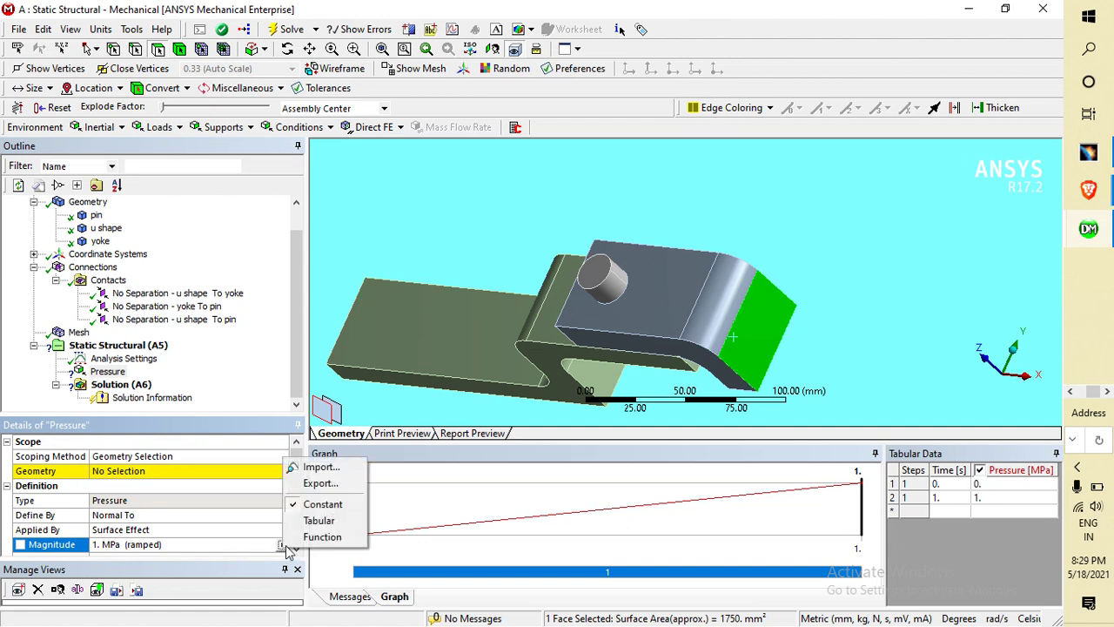
left_click(282, 548)
left_click(277, 550)
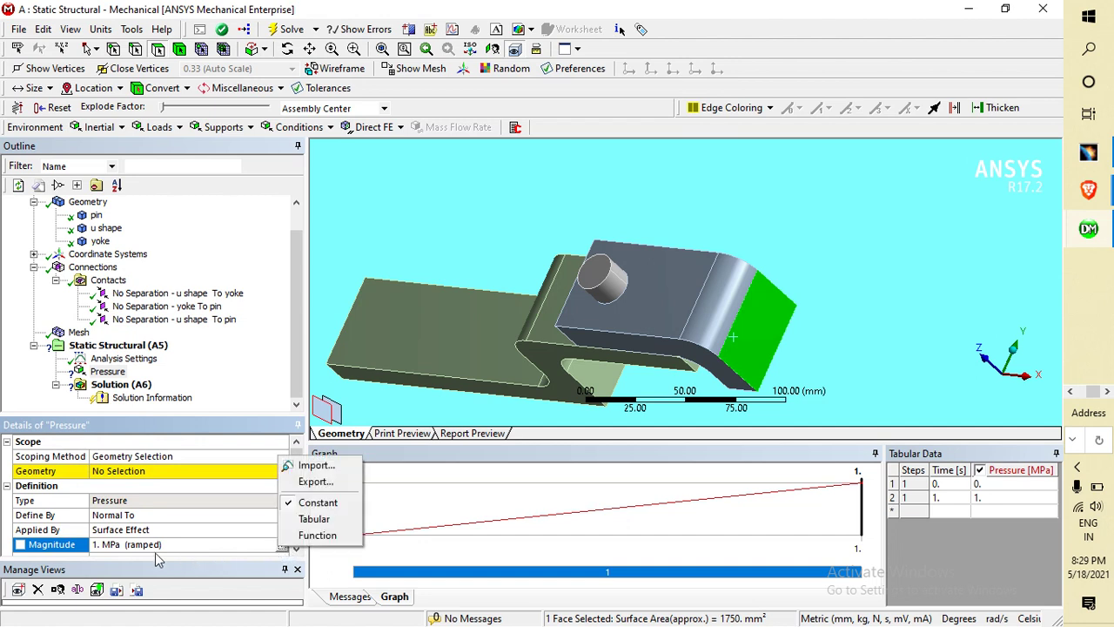
left_click(116, 518)
left_click(107, 545)
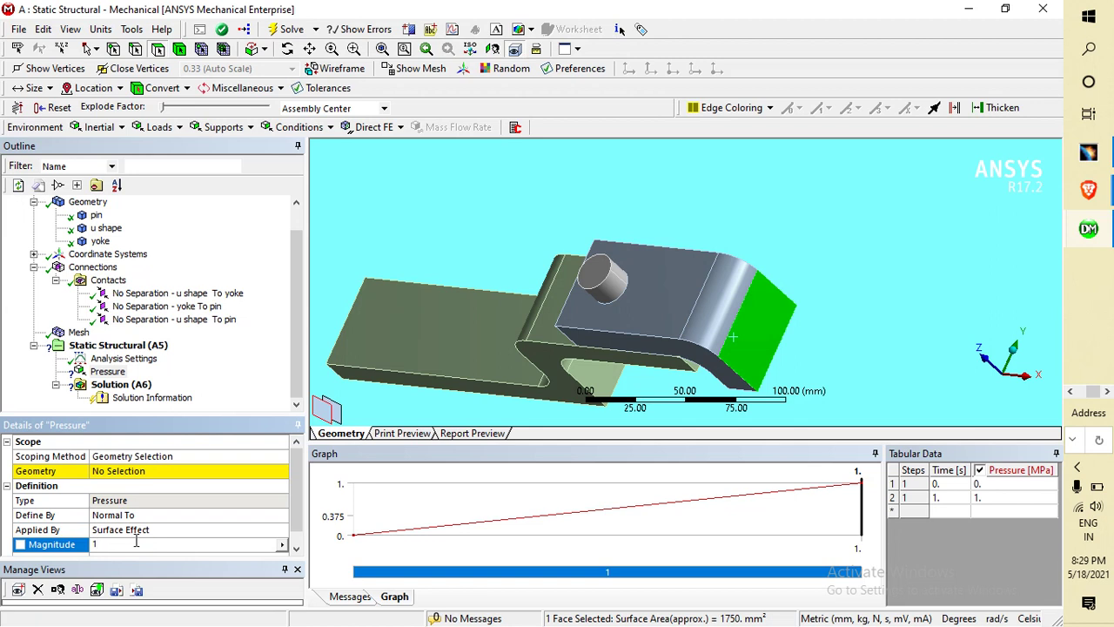
key("Return")
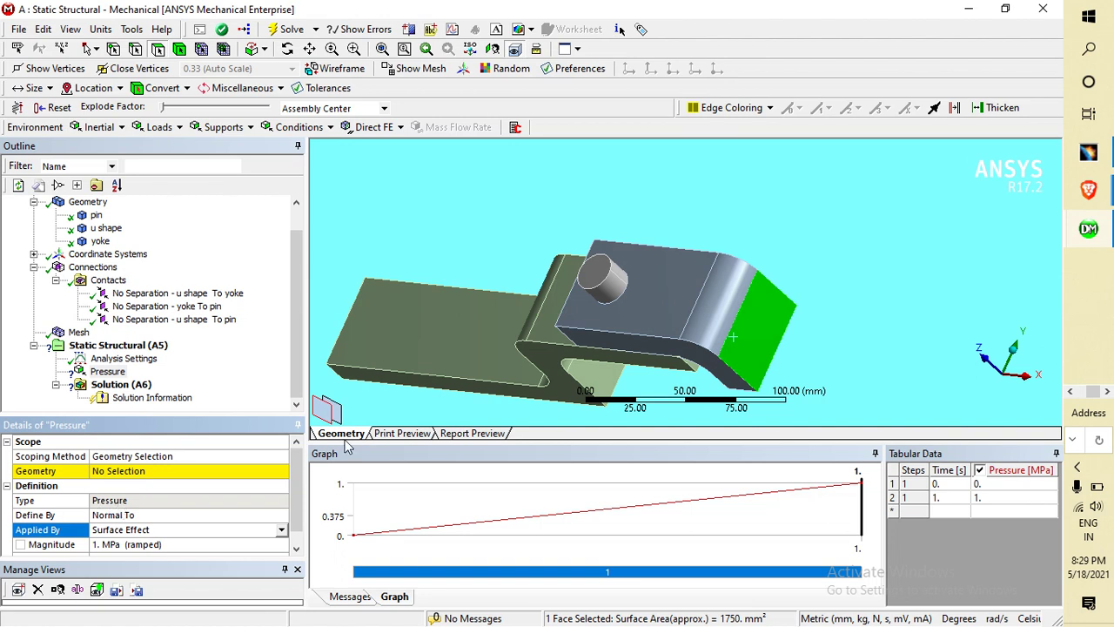
Step: Assign the selected outer end face of the u shape as the pressure load's geometry and check the load's direction
left_click(157, 471)
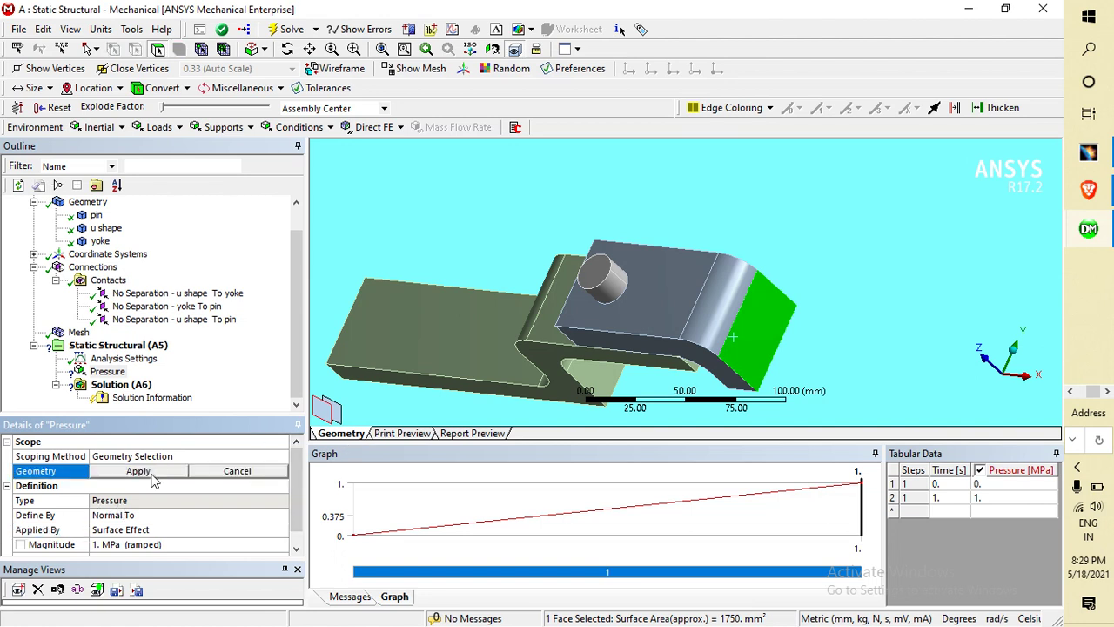
left_click(138, 471)
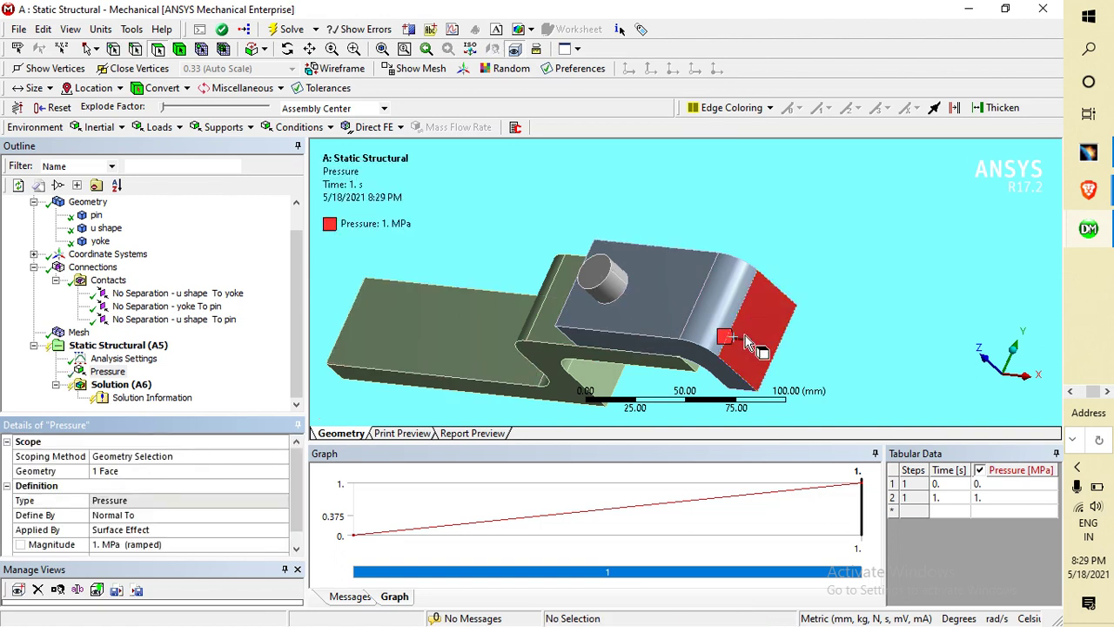
middle_click_drag(770, 342, 825, 270)
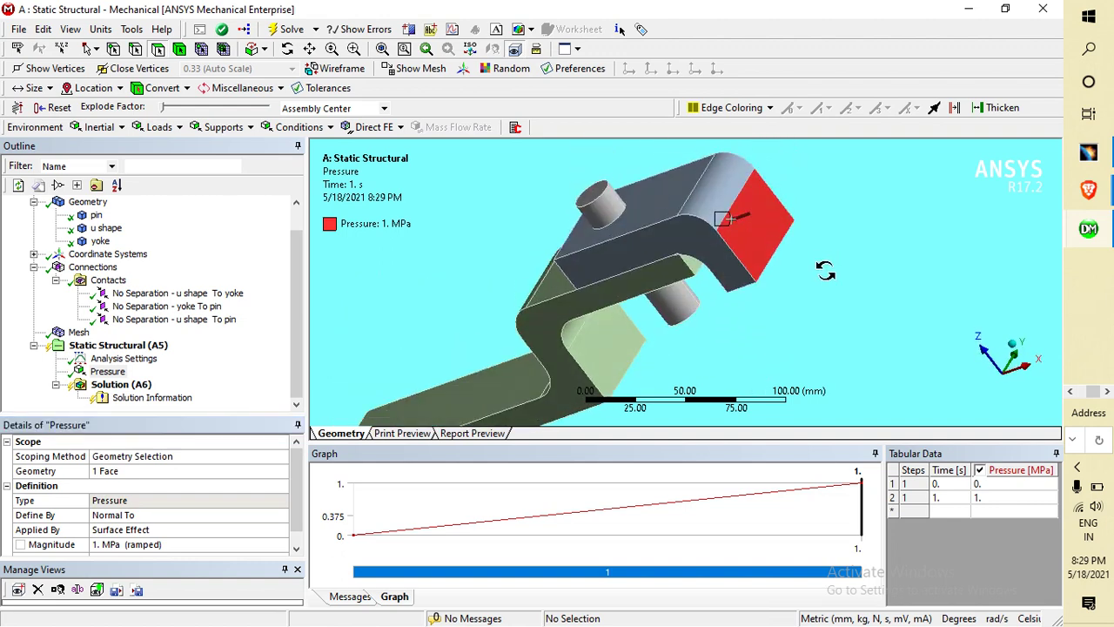
Step: Set the pressure magnitude to -1 MPa so that it pulls on the u shape's end face
left_click(108, 546)
key("BackSpace")
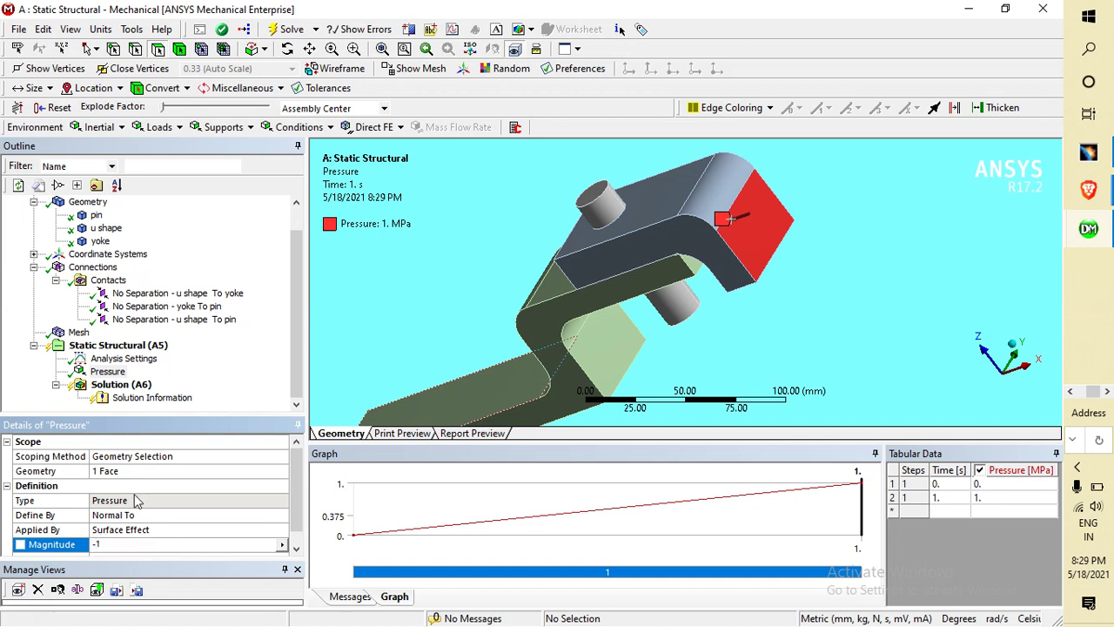
key("Return")
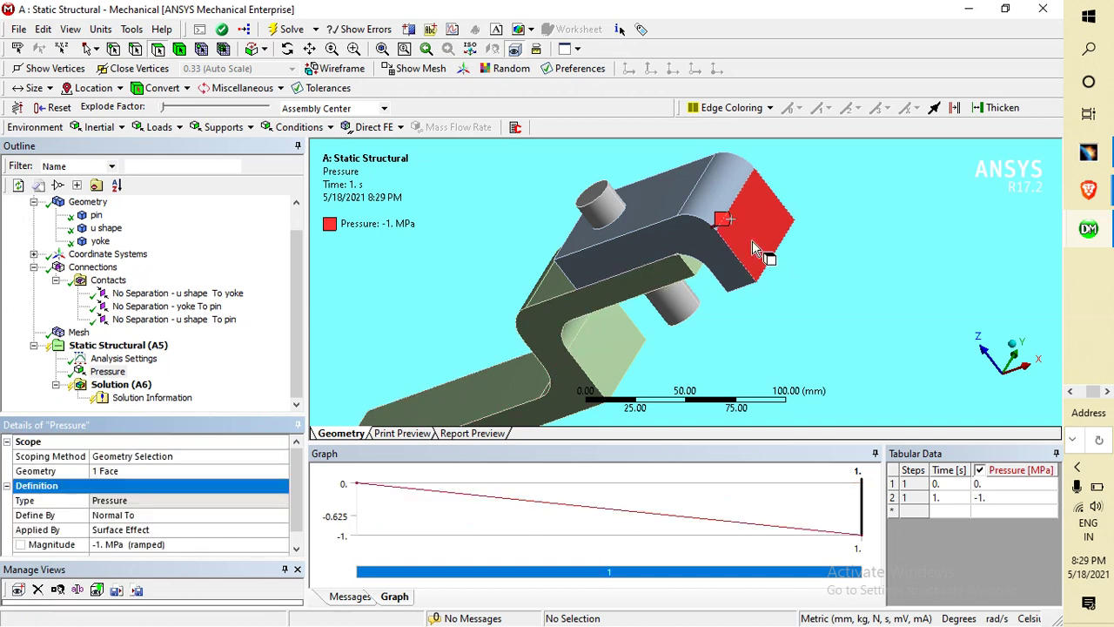
middle_click_drag(752, 241, 659, 315)
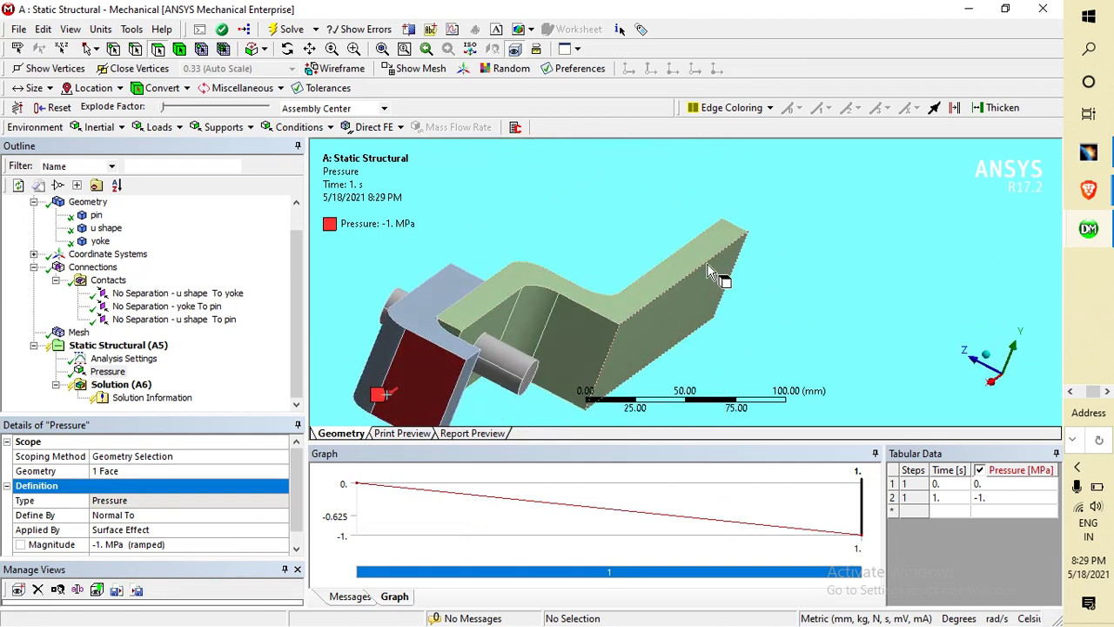
middle_click_drag(802, 211, 849, 275)
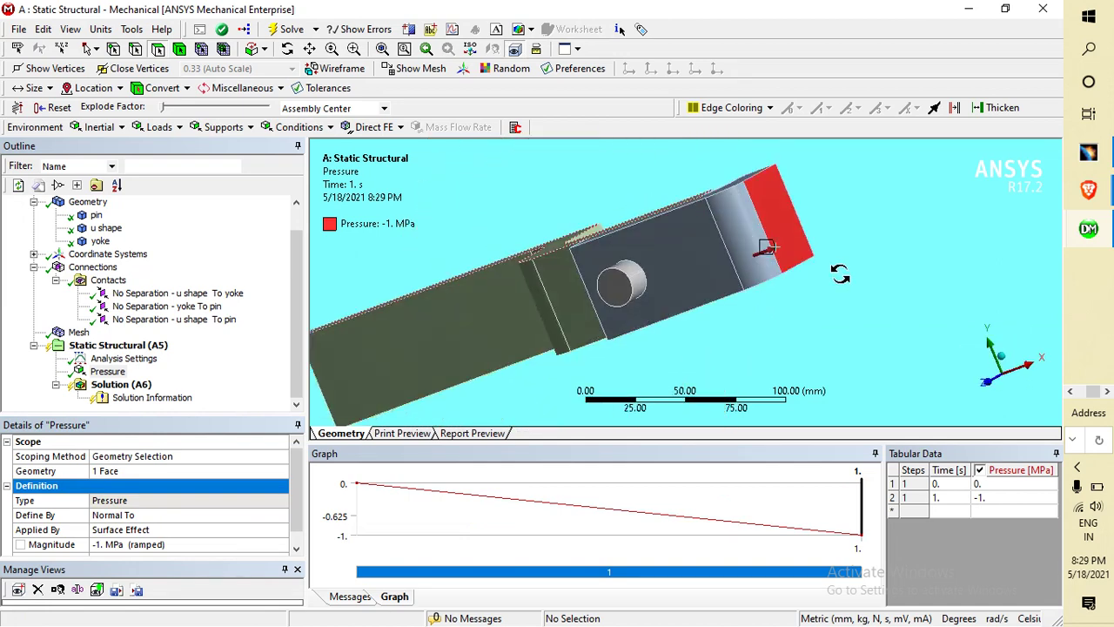
scroll(166, 480, "down", 1)
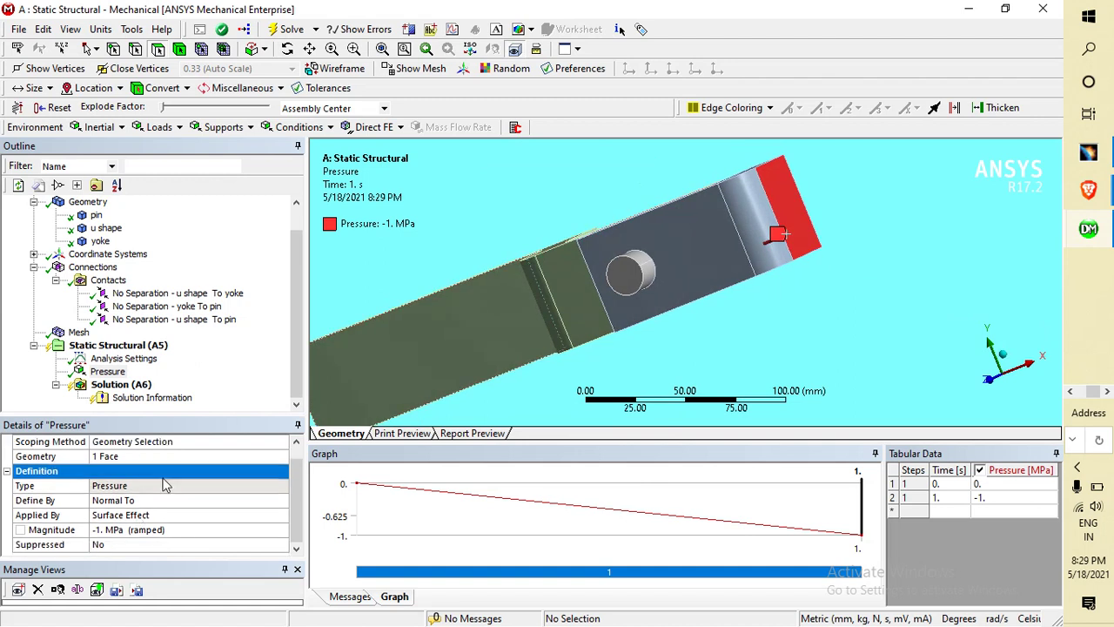
Step: Insert a Fixed Support in the static structural analysis and apply it to the free end face of the yoke
left_click(118, 345)
right_click(121, 346)
mouse_move(187, 356)
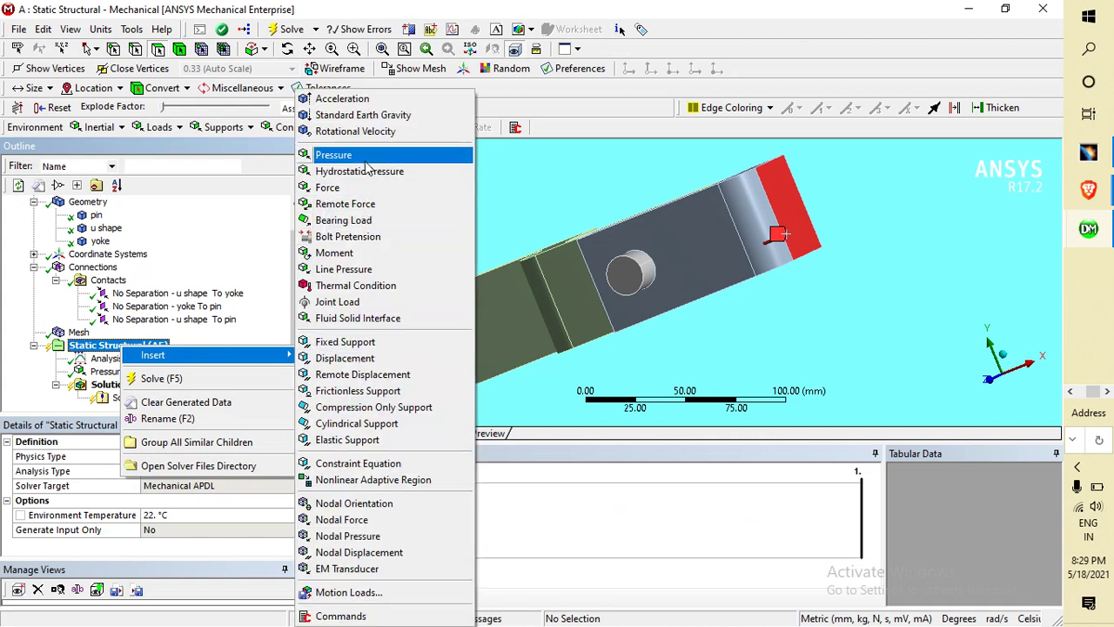
left_click(335, 346)
middle_click_drag(627, 348, 344, 378)
left_click(446, 307)
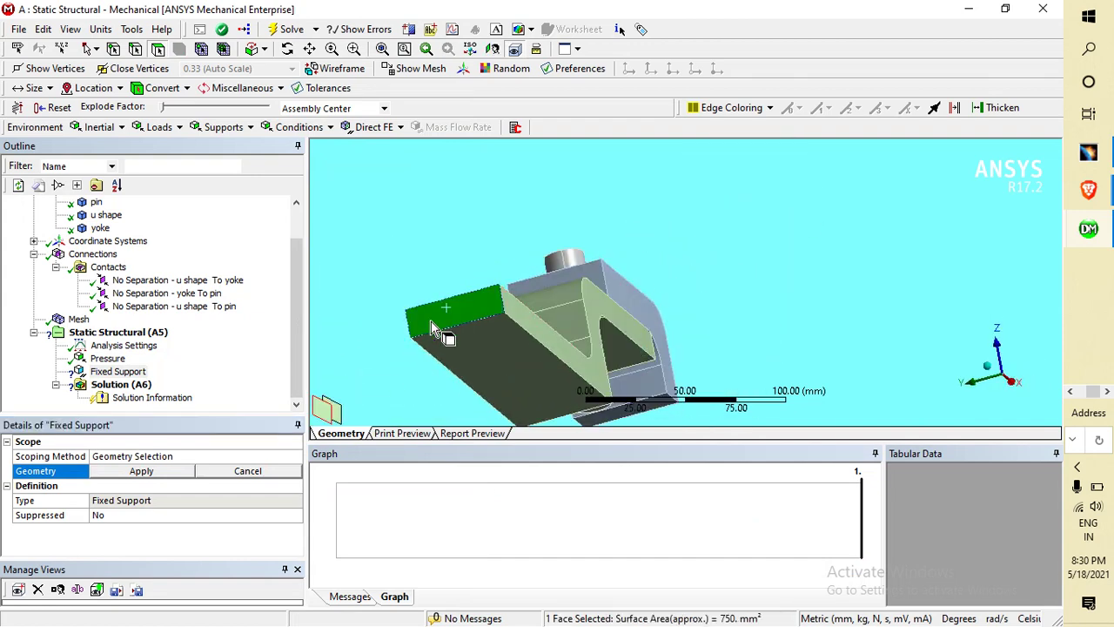
left_click(160, 477)
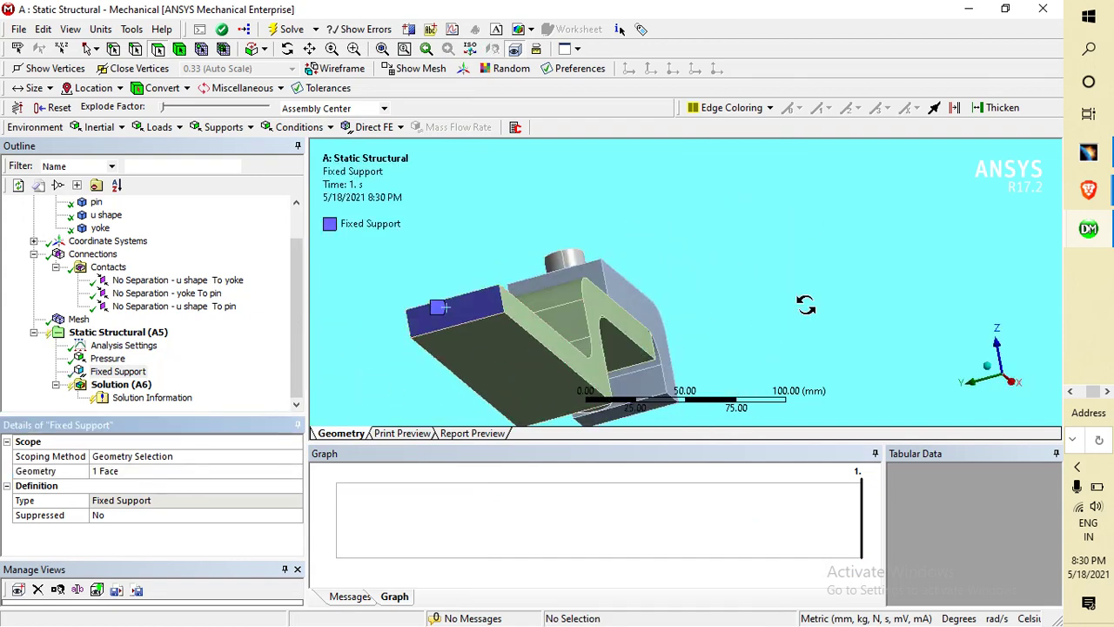
middle_click_drag(801, 299, 688, 287)
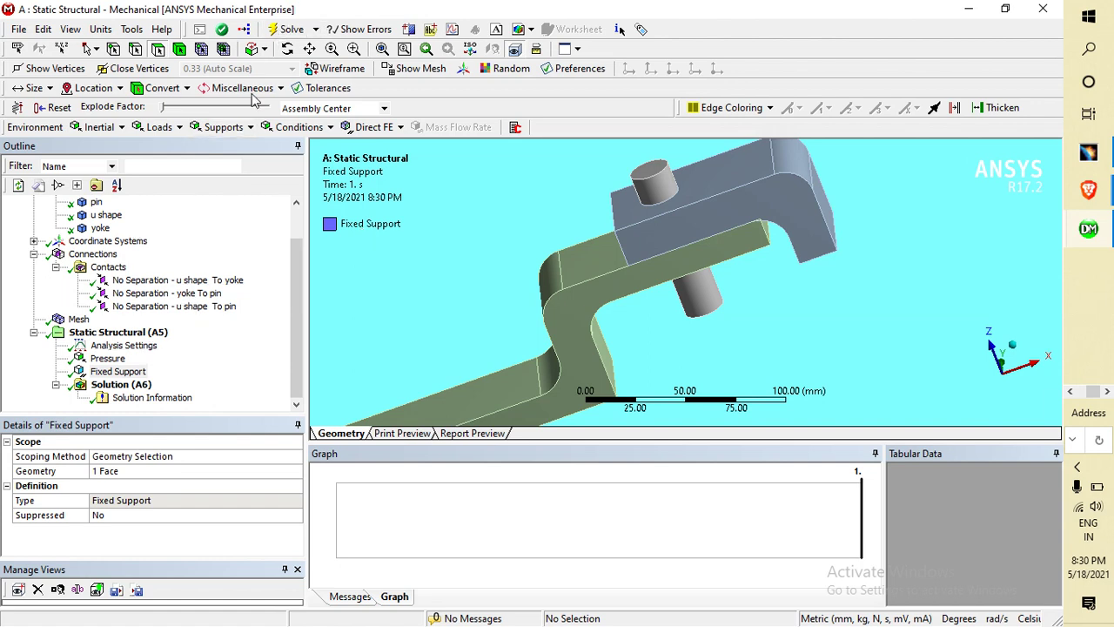
Step: Insert an Equivalent (von-Mises) Stress result under the solution
left_click(122, 388)
right_click(123, 391)
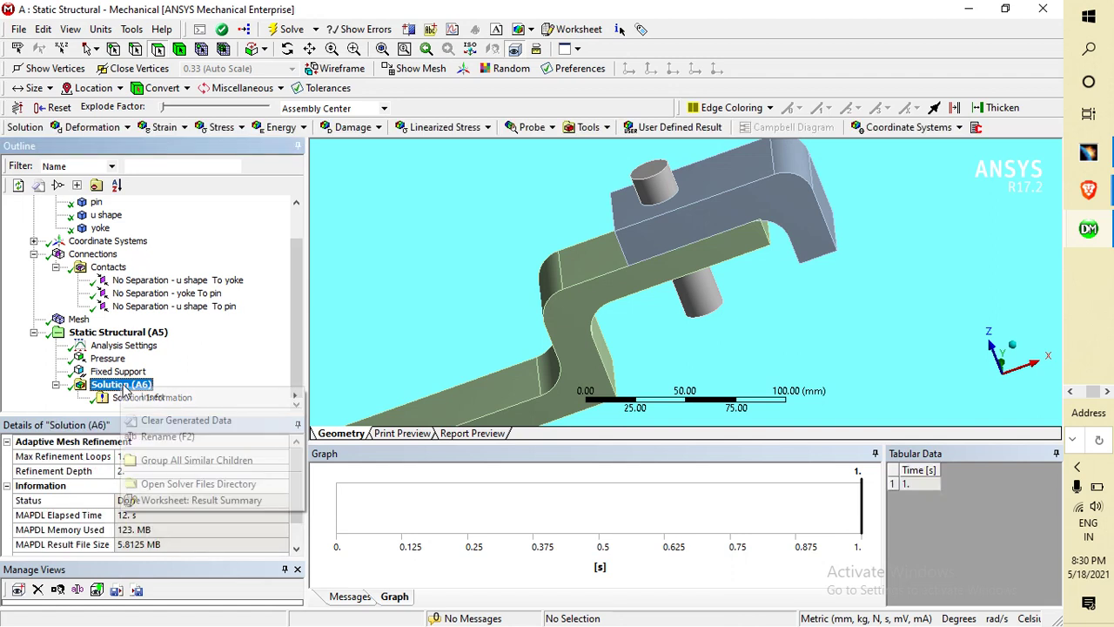
mouse_move(157, 396)
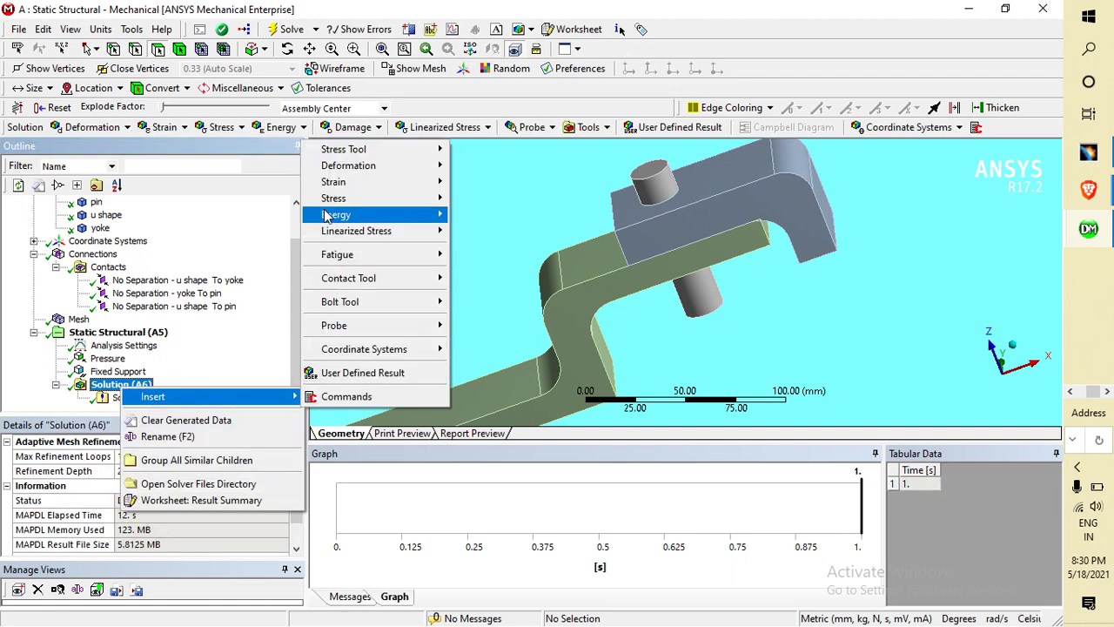
mouse_move(357, 150)
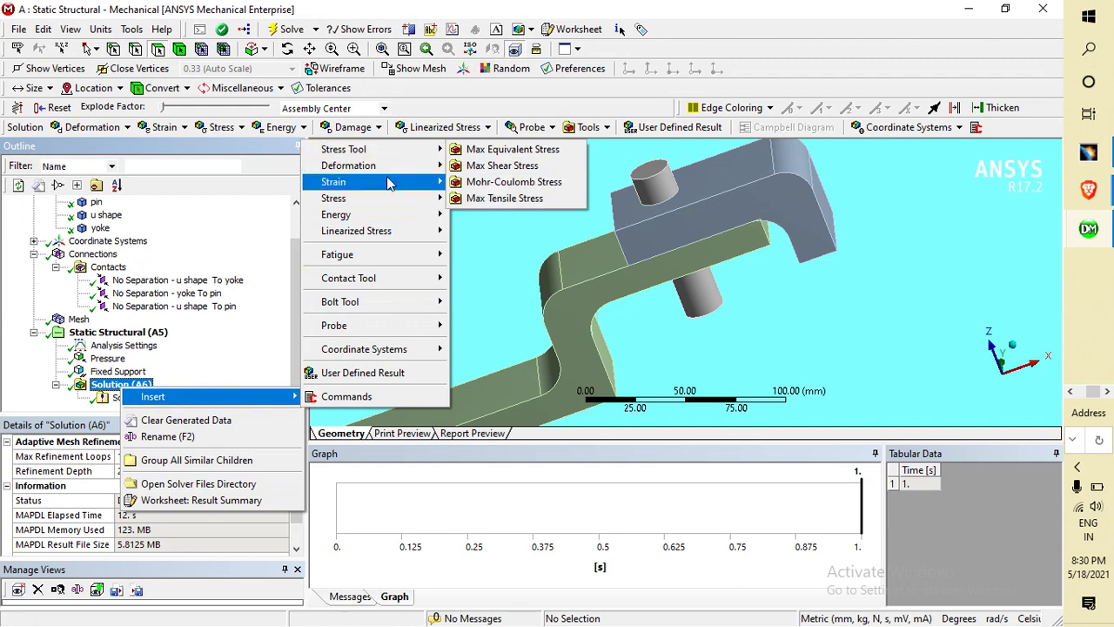
mouse_move(394, 201)
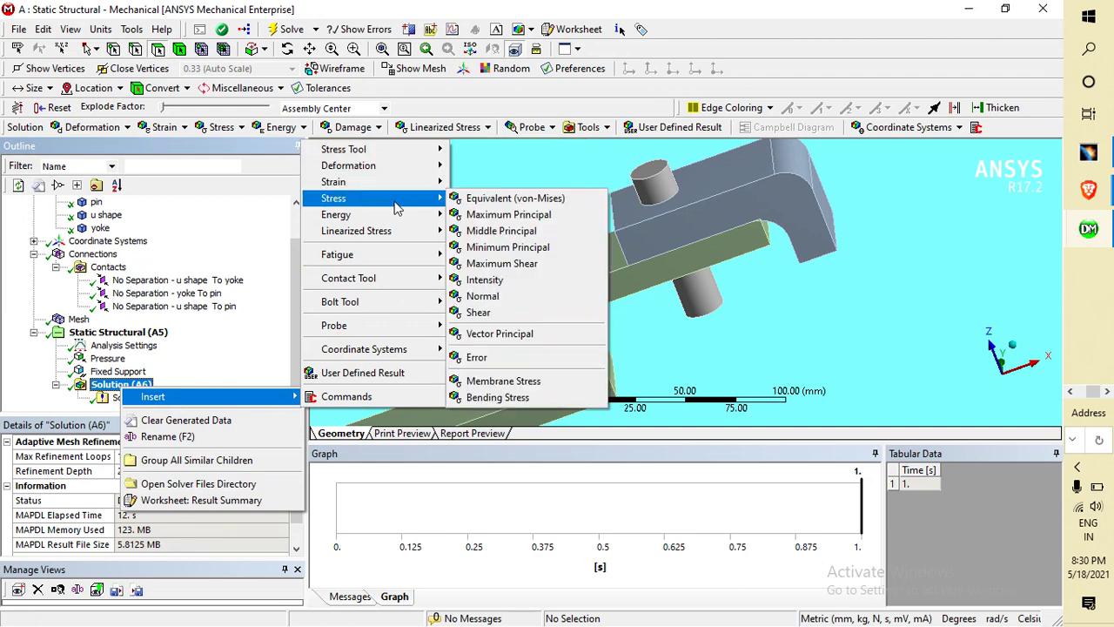
left_click(523, 199)
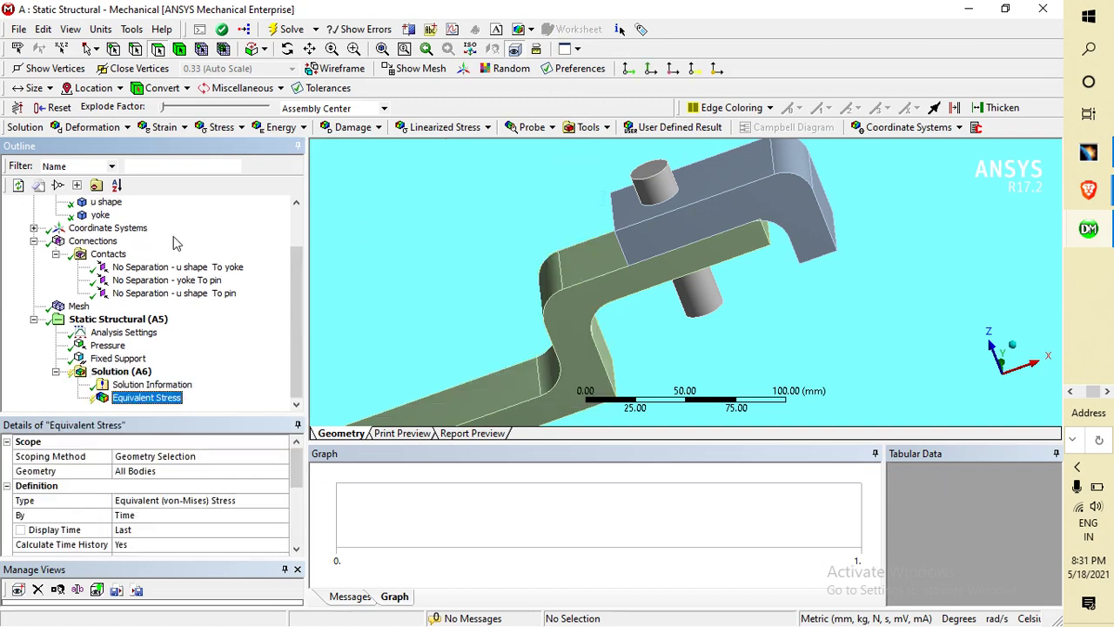
Step: Insert a Directional Deformation result under the solution
left_click(113, 371)
right_click(97, 369)
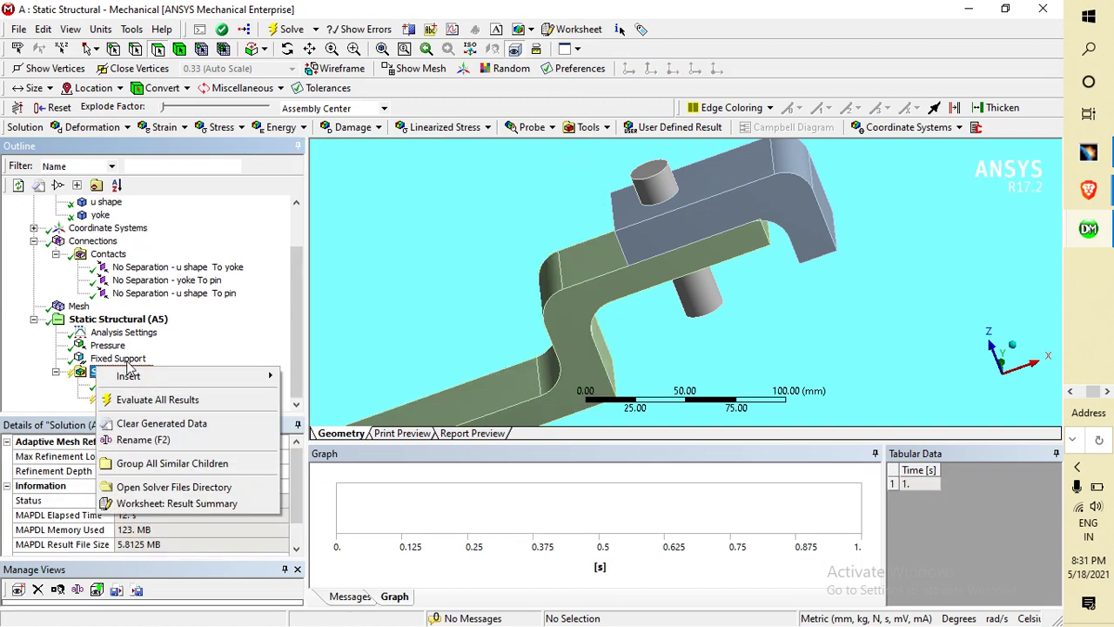
mouse_move(139, 376)
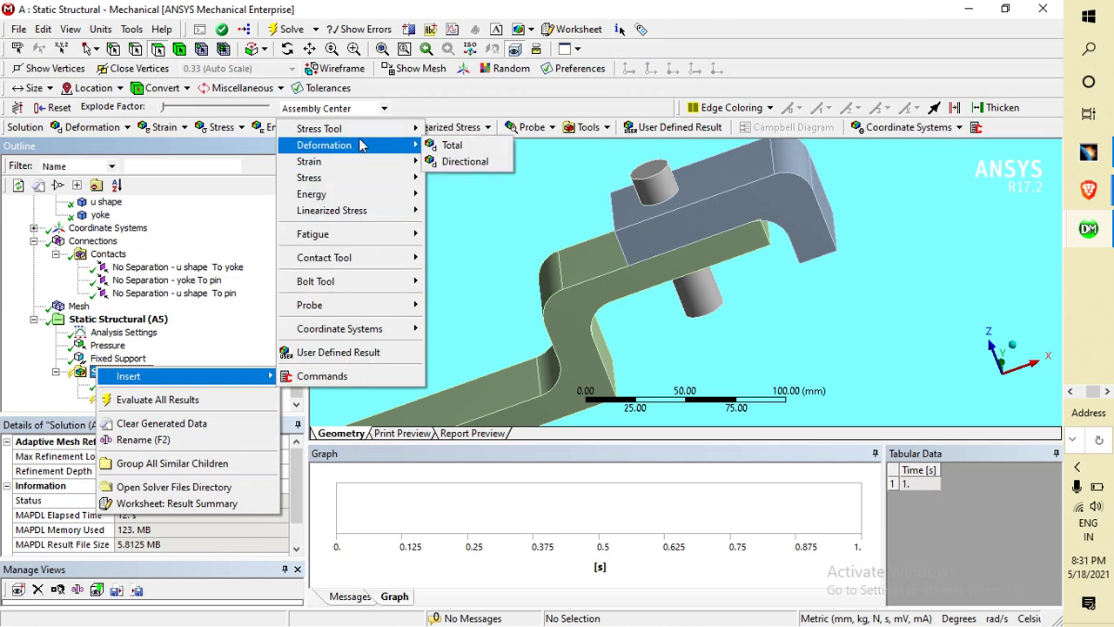
mouse_move(421, 167)
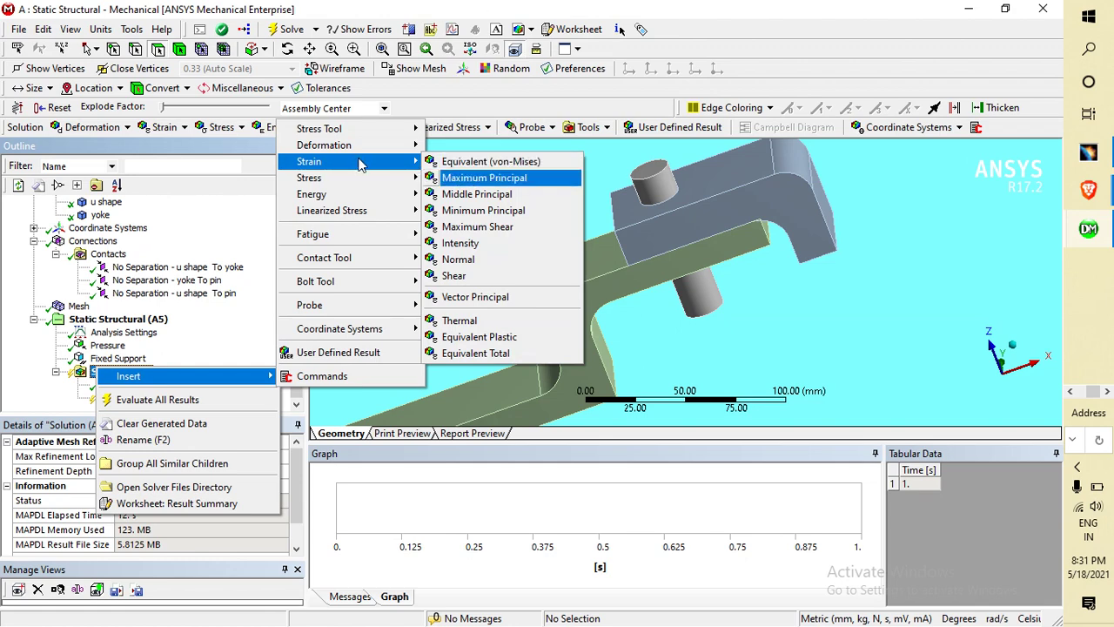
left_click(463, 162)
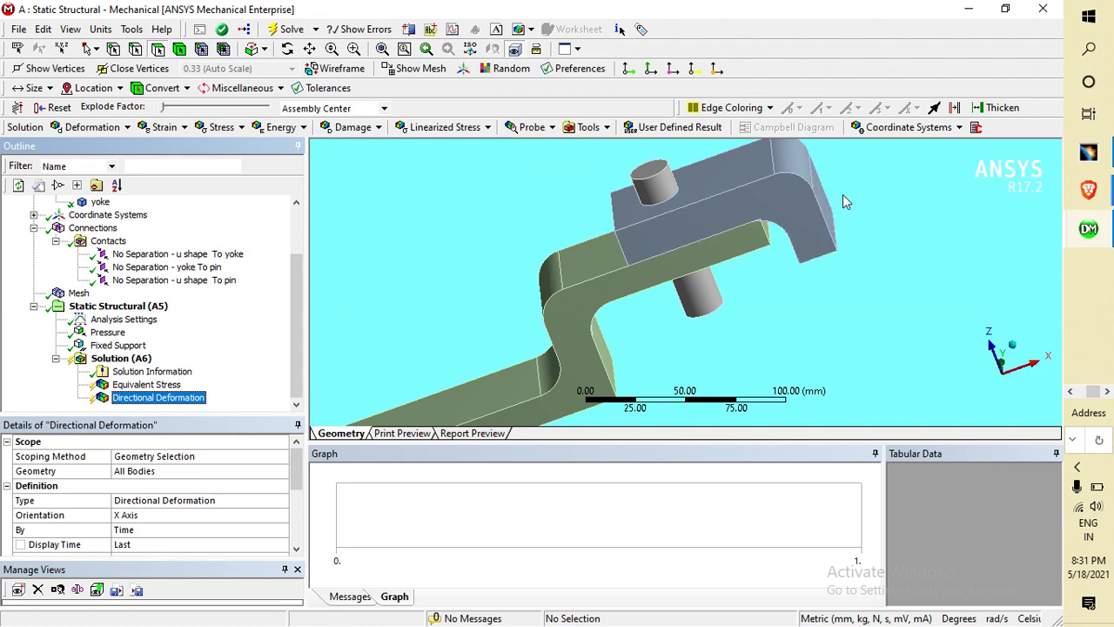
Step: Solve the static structural analysis, then examine the directional deformation result from several angles and in an animation
middle_click_drag(837, 199, 943, 246)
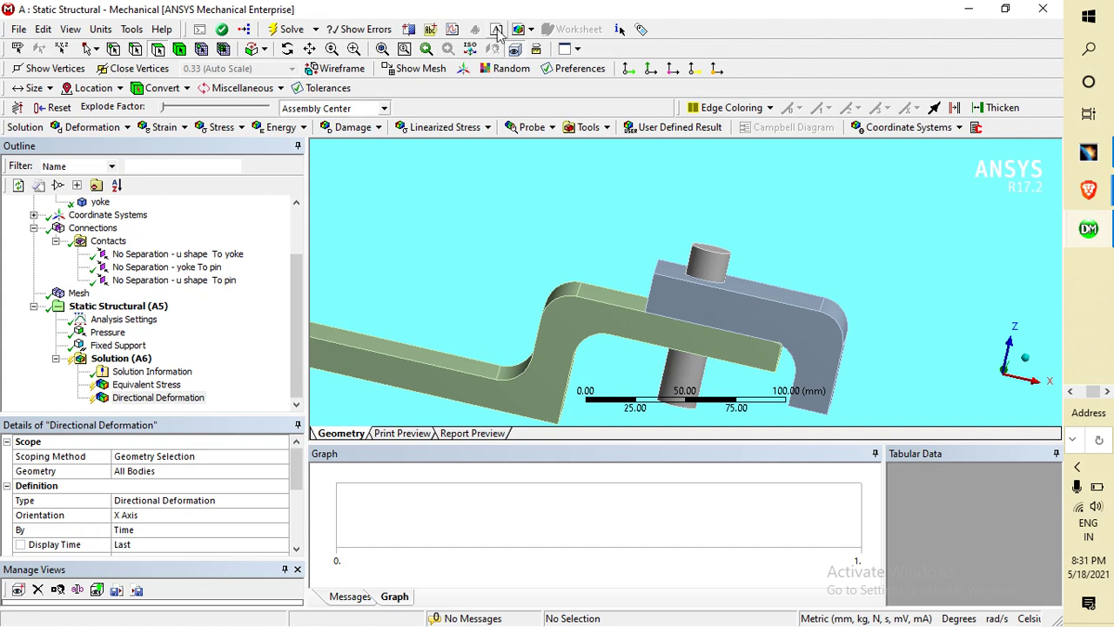
left_click(287, 29)
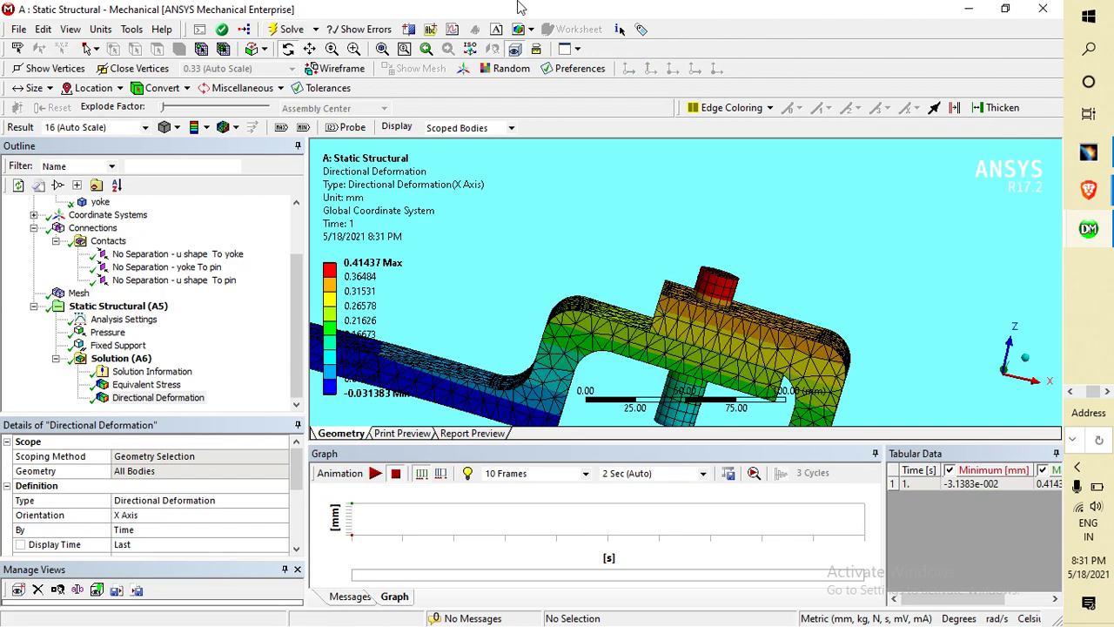
middle_click_drag(706, 237, 845, 304)
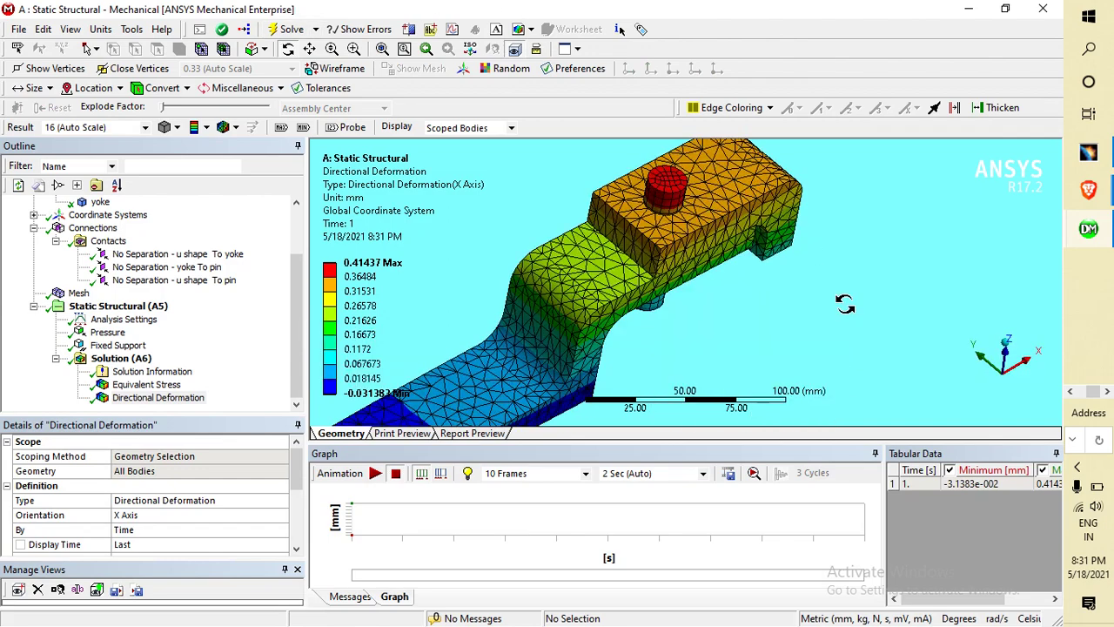
middle_click_drag(897, 274, 809, 284)
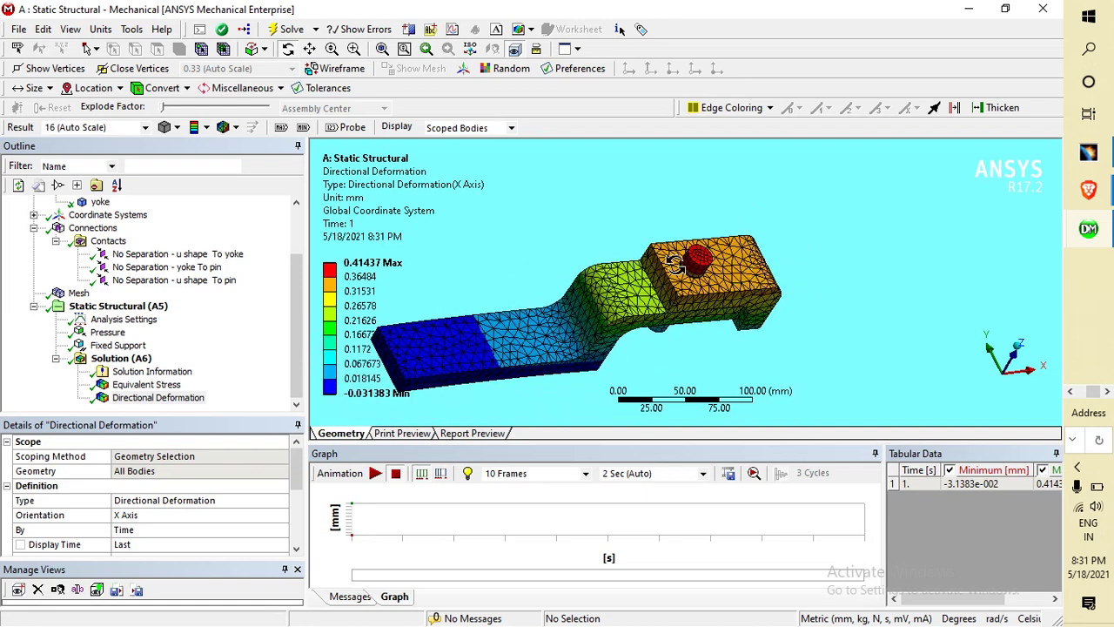
middle_click_drag(675, 264, 781, 218)
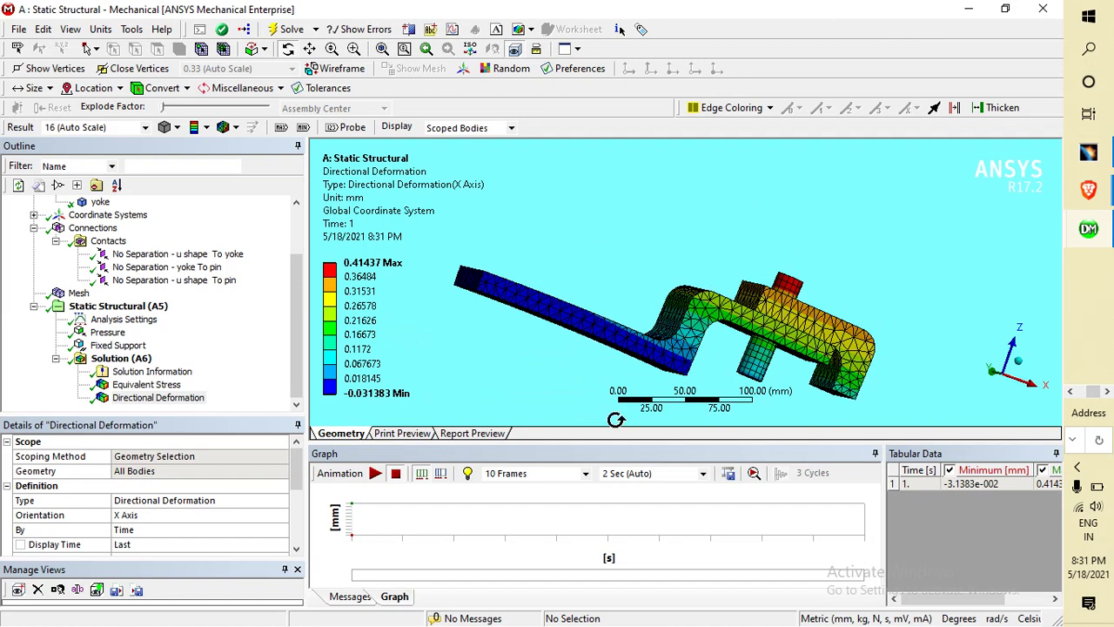
left_click(376, 472)
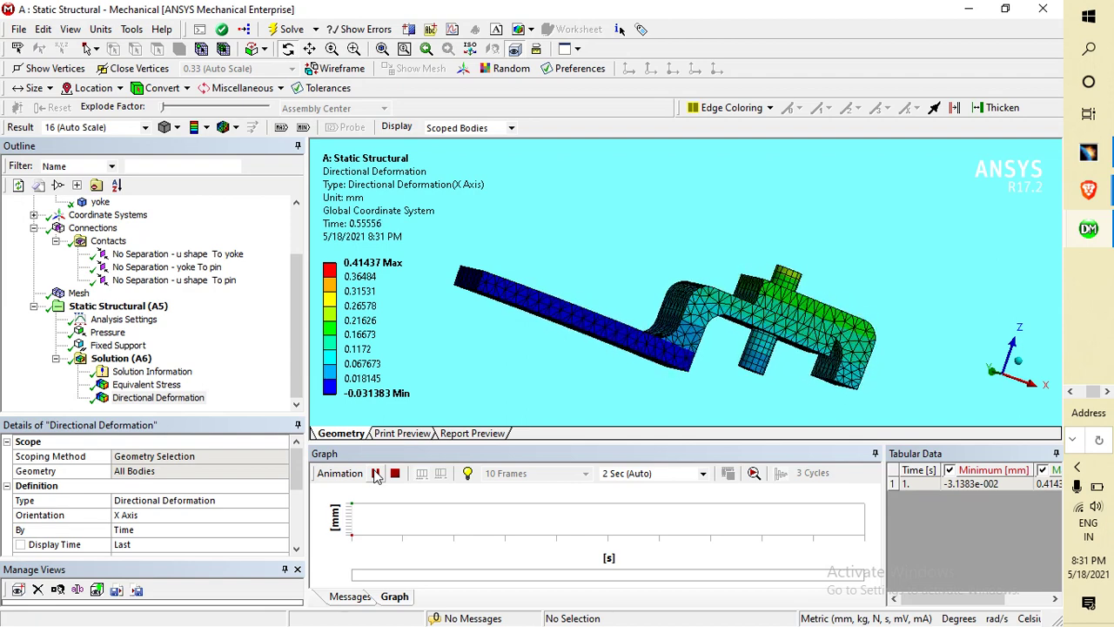
left_click(376, 474)
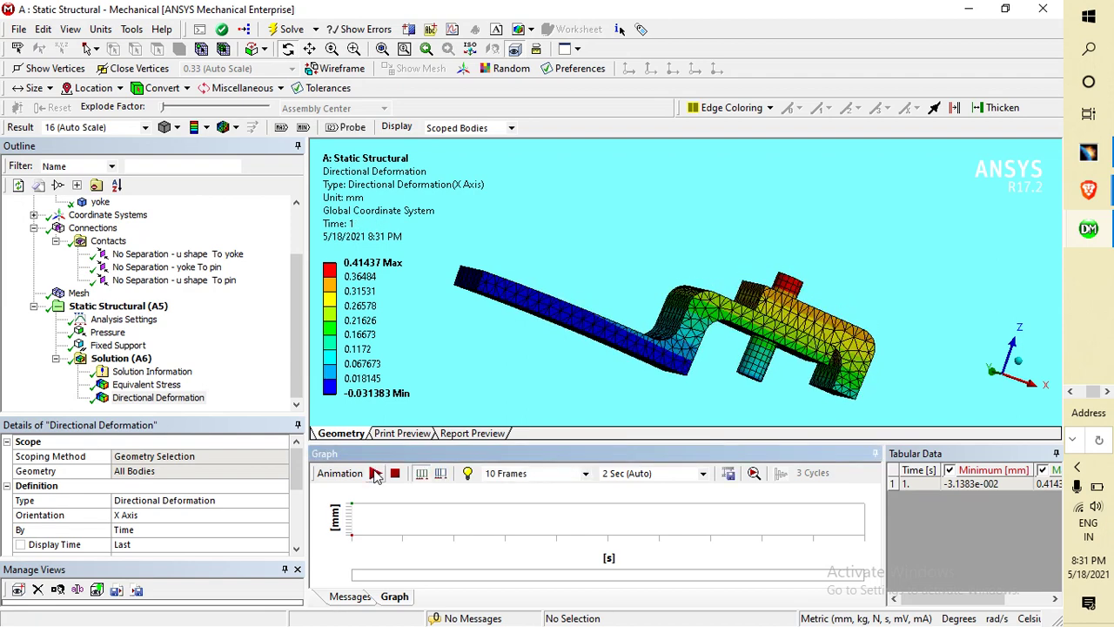
Step: Display the equivalent stress result and animate it with the deformation scale set to 1.0 (True Scale)
left_click(147, 385)
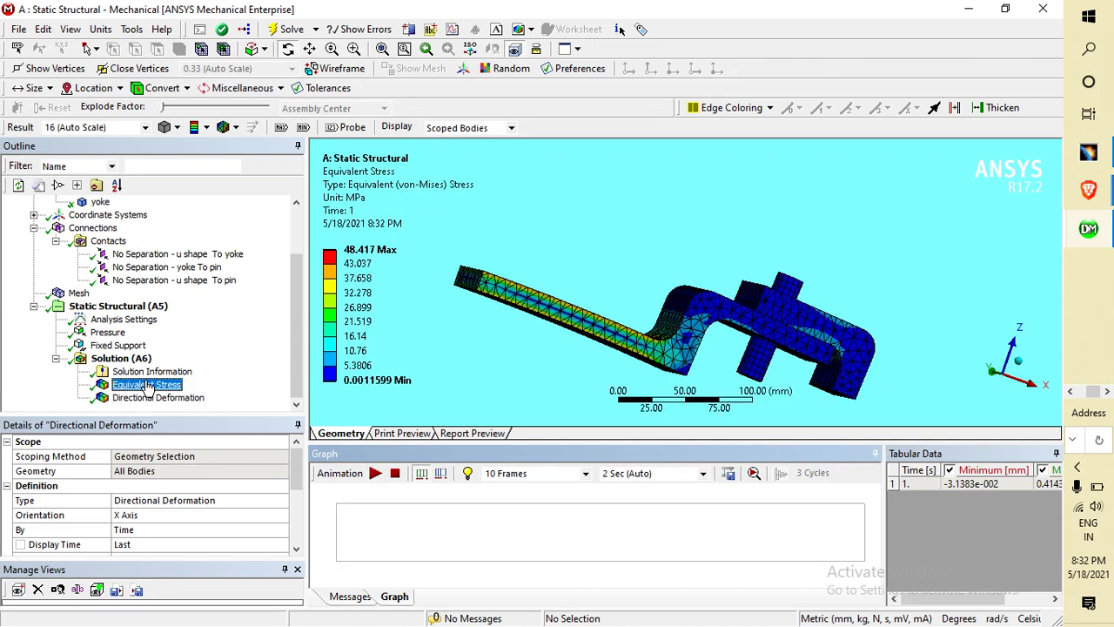
left_click(375, 475)
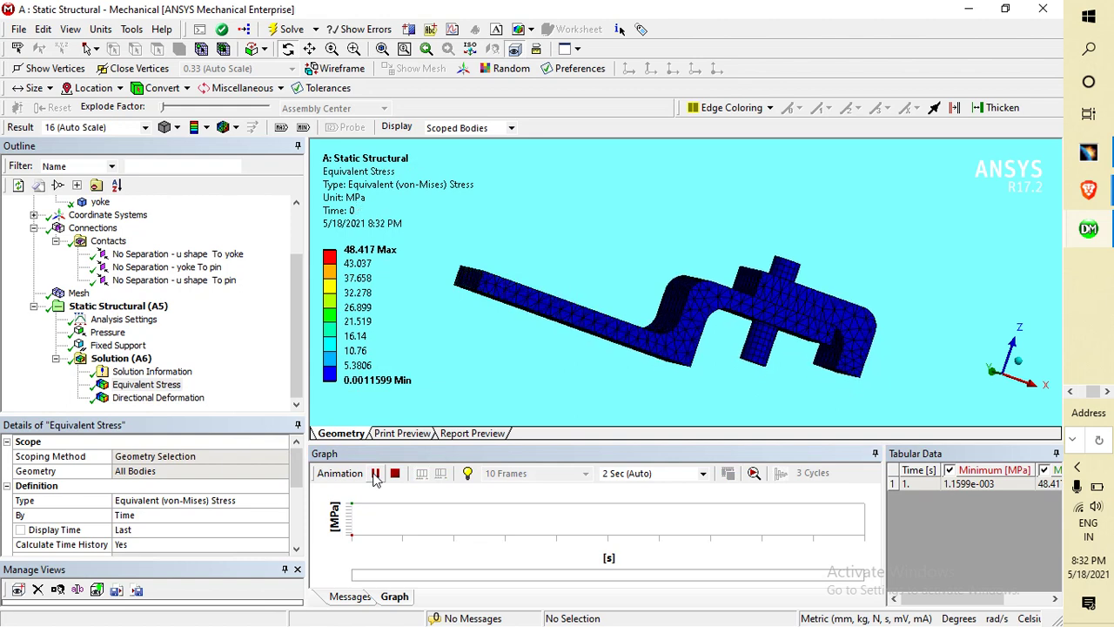
left_click(145, 128)
left_click(146, 153)
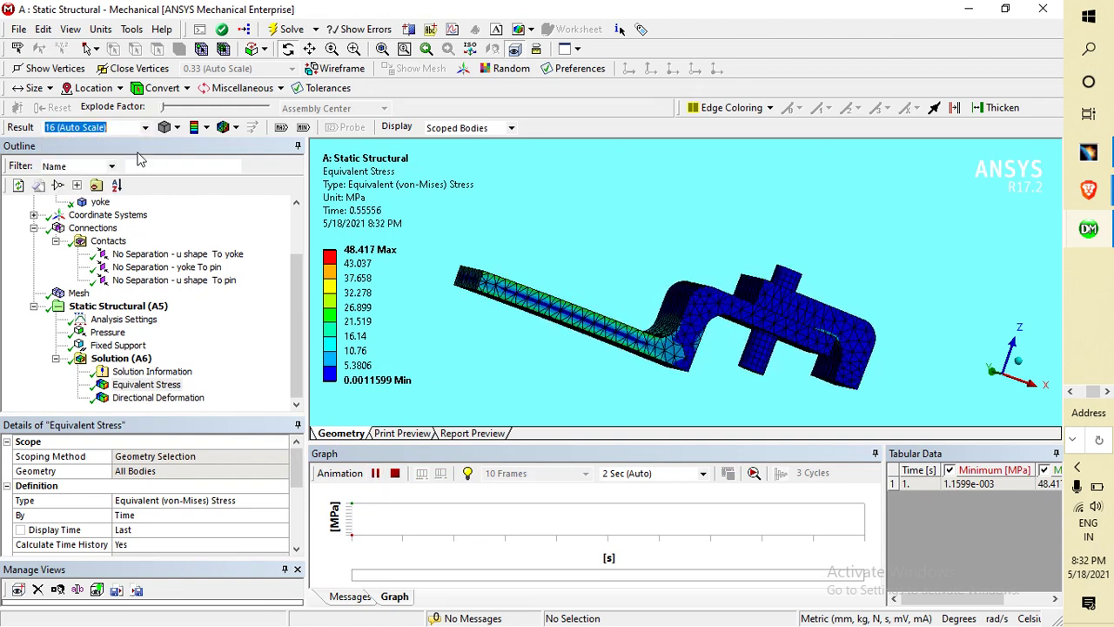
left_click(375, 473)
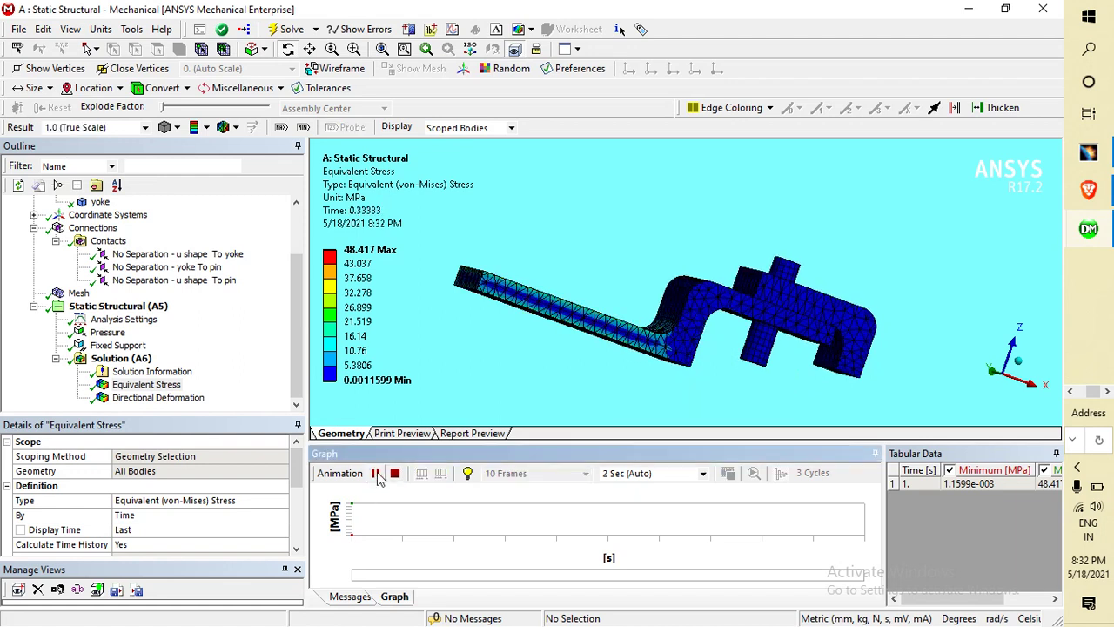
Step: Set the deformation scale to 8.2 (0.5x Auto) and replay the equivalent stress animation from another angle
left_click(105, 127)
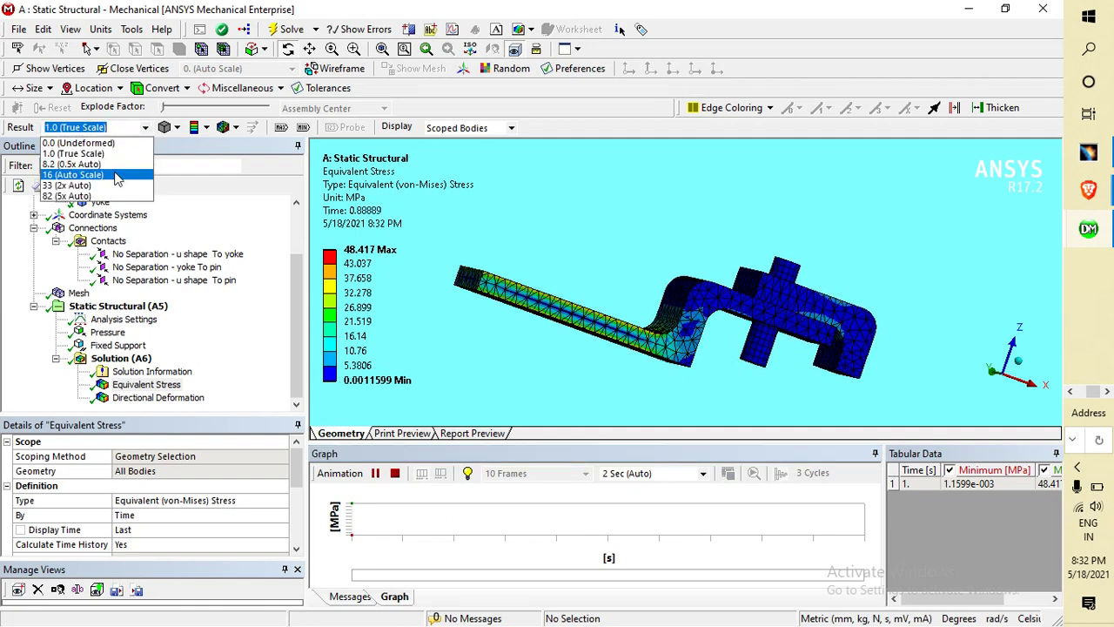
left_click(87, 163)
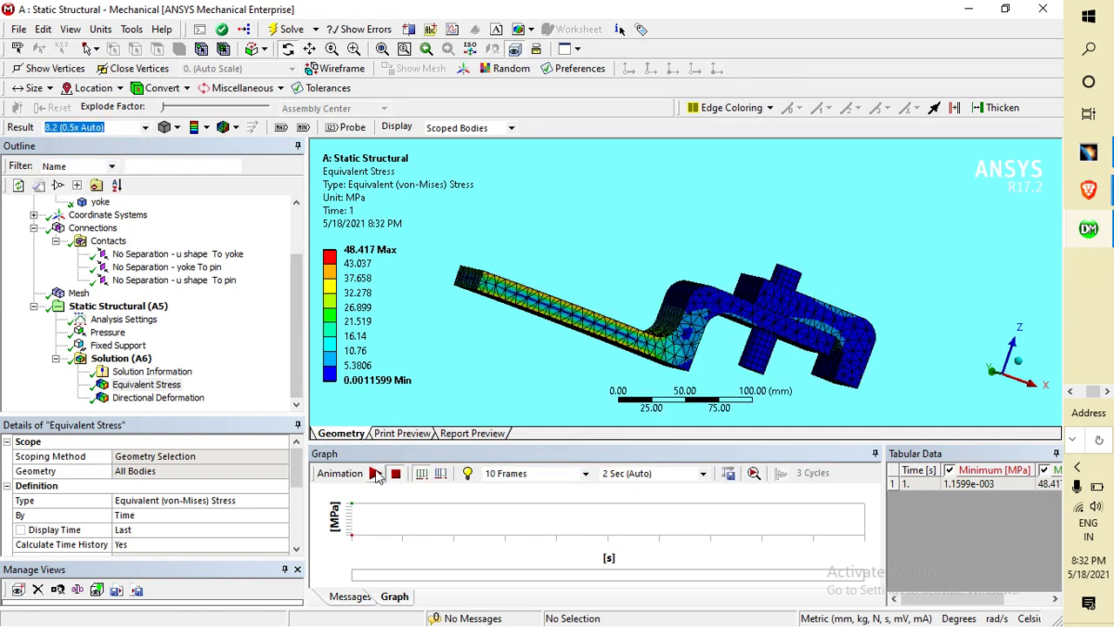
left_click(376, 473)
left_click_drag(442, 413, 575, 399)
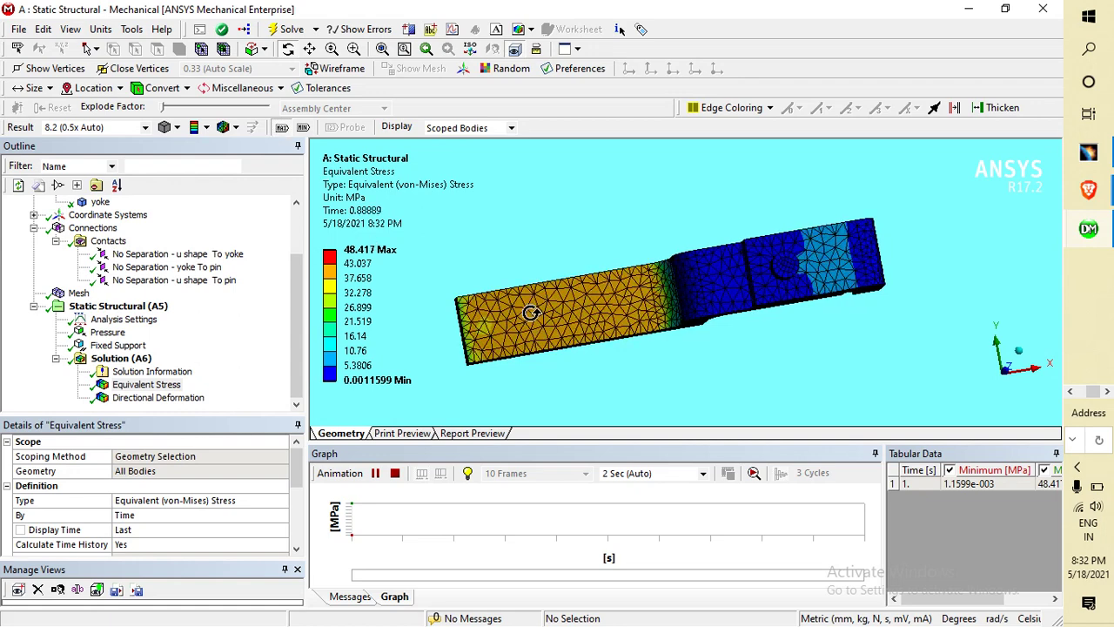
Step: Pause the equivalent stress animation, inspect the stressed assembly from other angles, and display the directional deformation result
left_click_drag(522, 344, 481, 389)
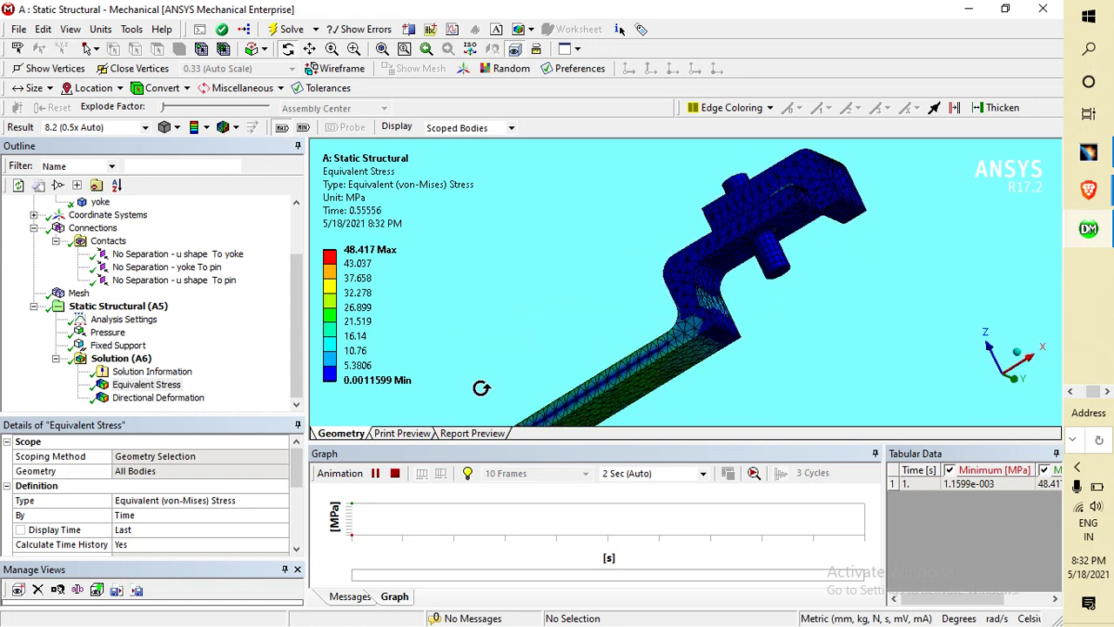
left_click(375, 473)
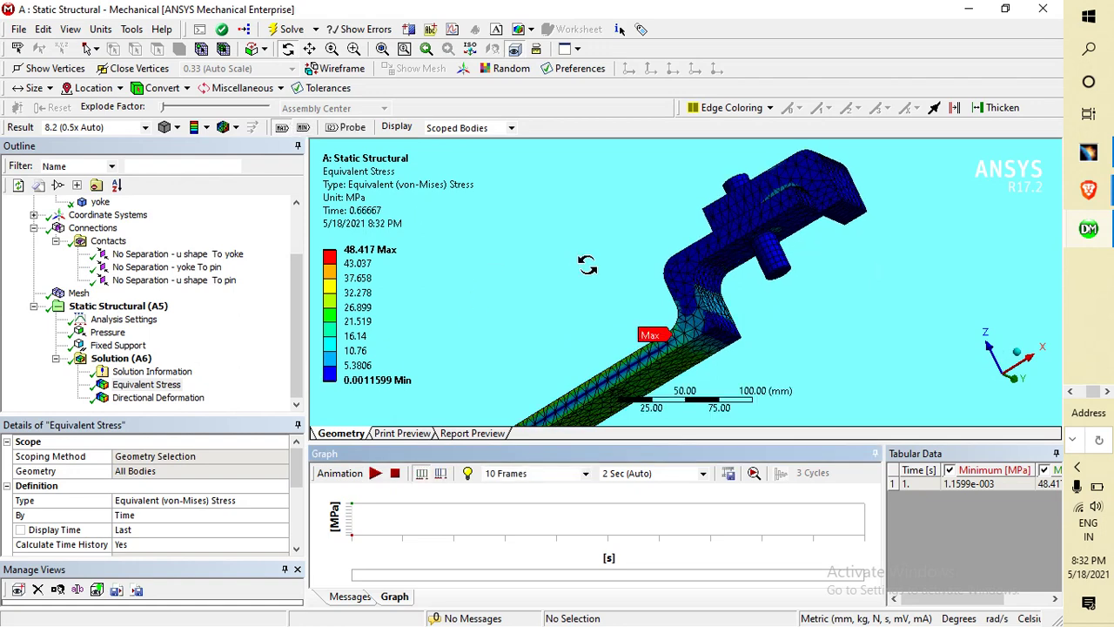
left_click_drag(584, 261, 718, 281)
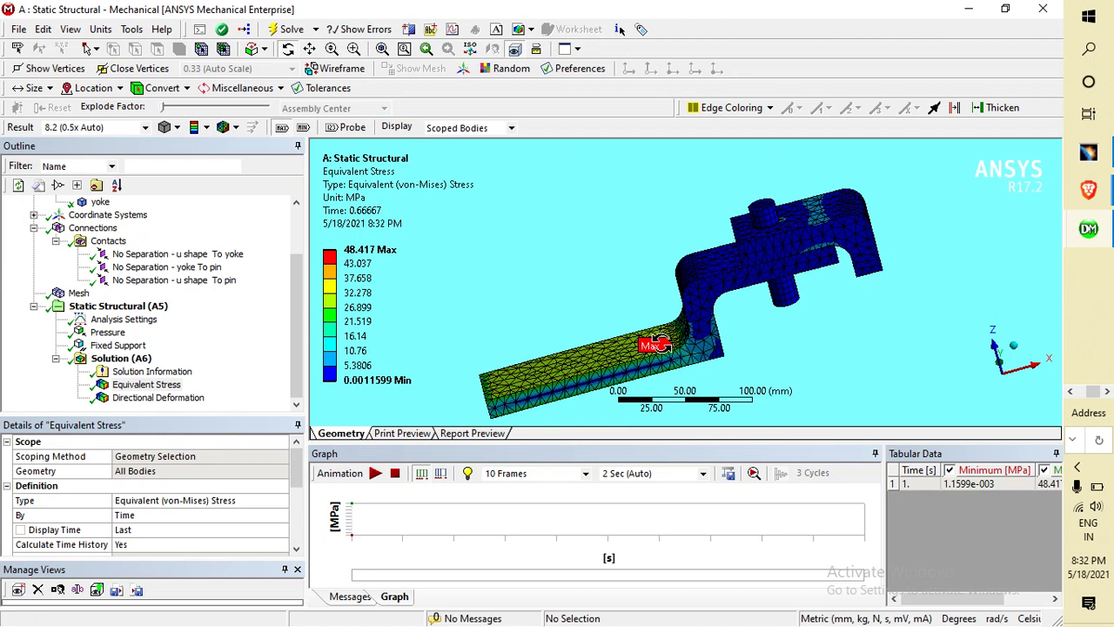
left_click(116, 400)
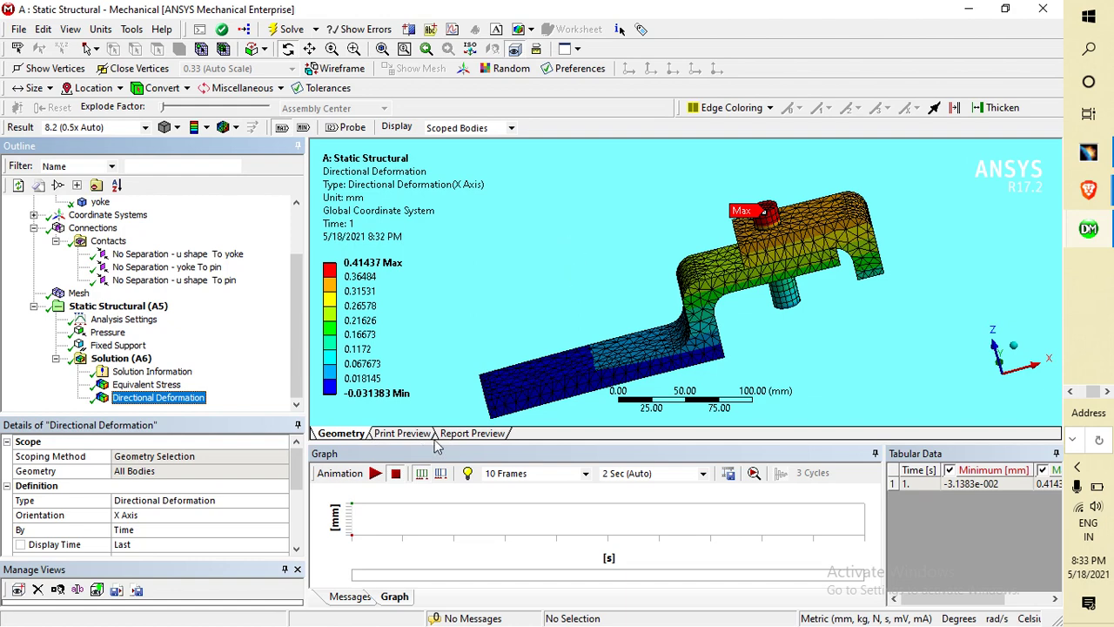
Step: Generate the report preview of the static structural analysis and look through its first page
left_click(471, 434)
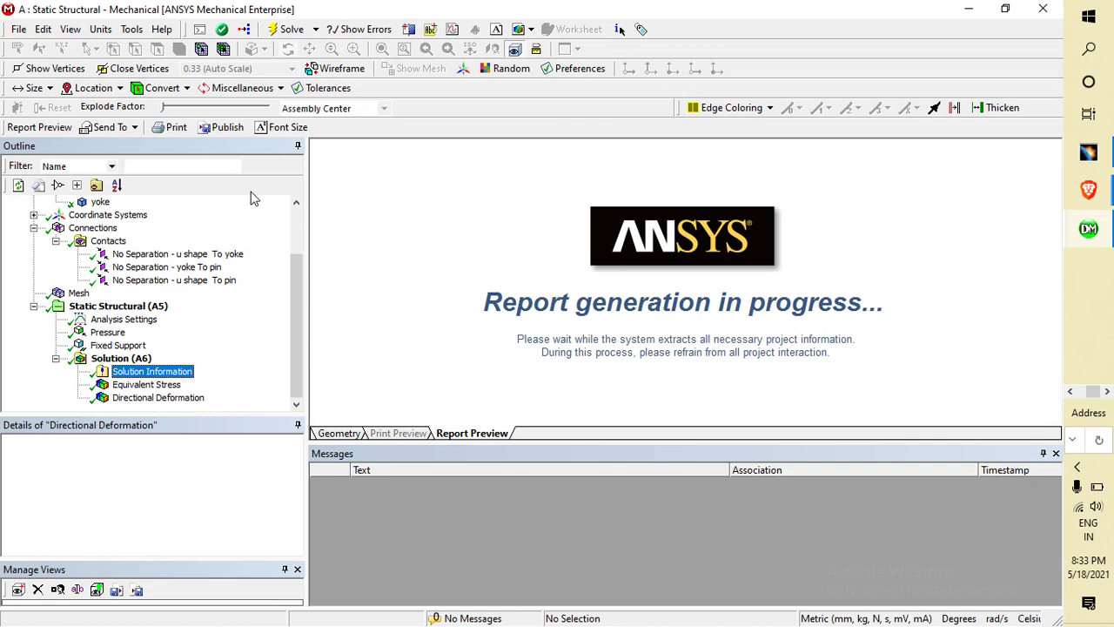
scroll(674, 338, "down", 1)
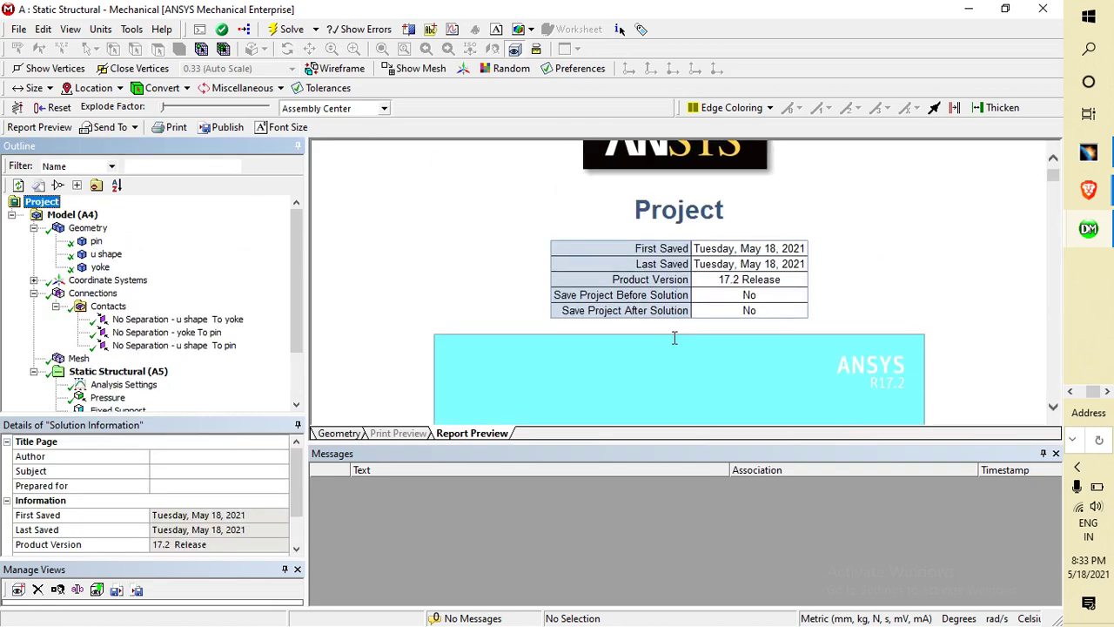
scroll(674, 338, "down", 7)
scroll(667, 340, "up", 4)
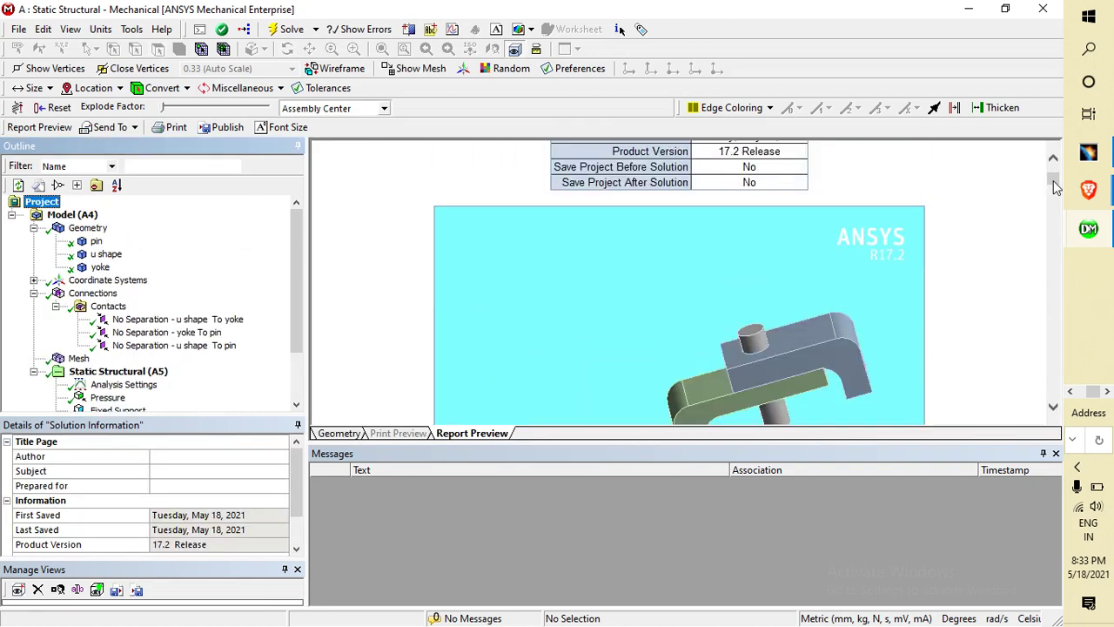
scroll(841, 249, "up", 4)
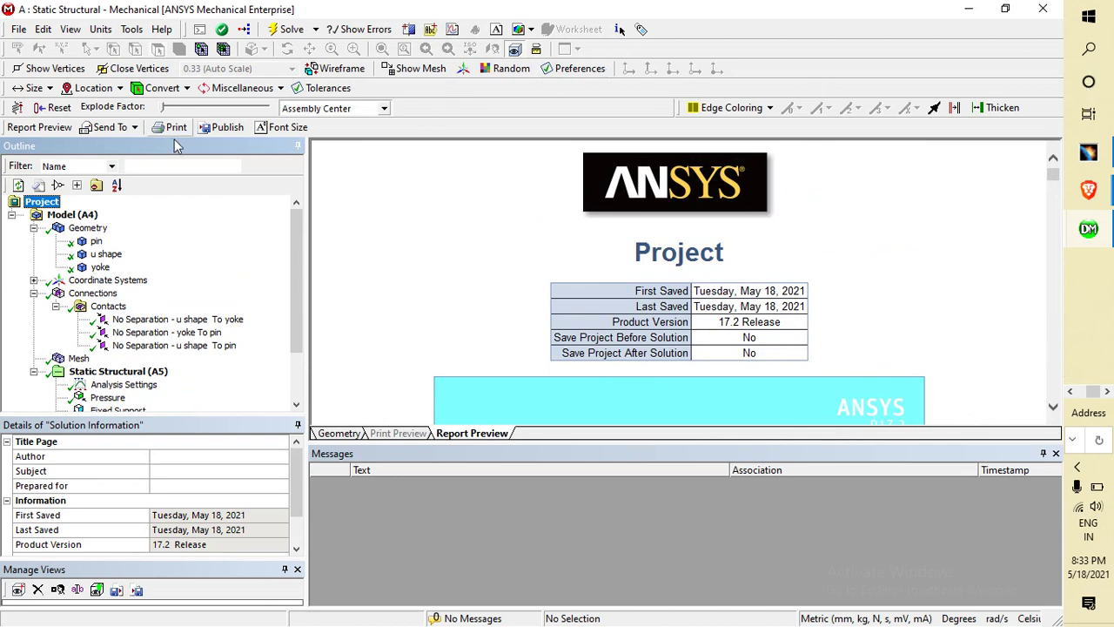
Step: Send the analysis report to Microsoft Word and review its model image, contents list and units table
left_click(120, 128)
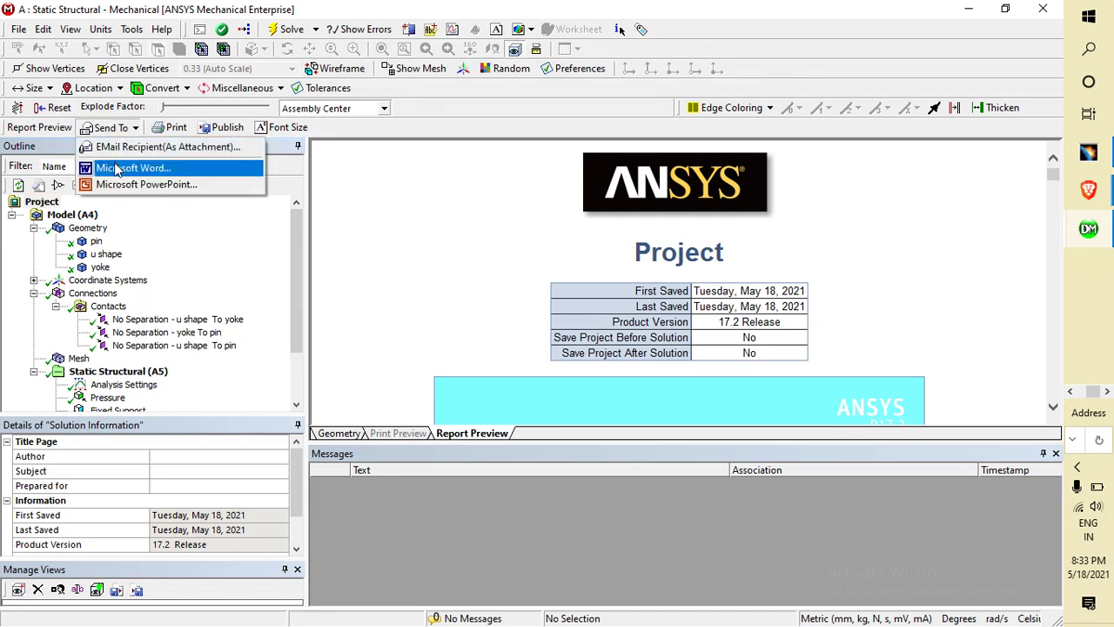
left_click(116, 168)
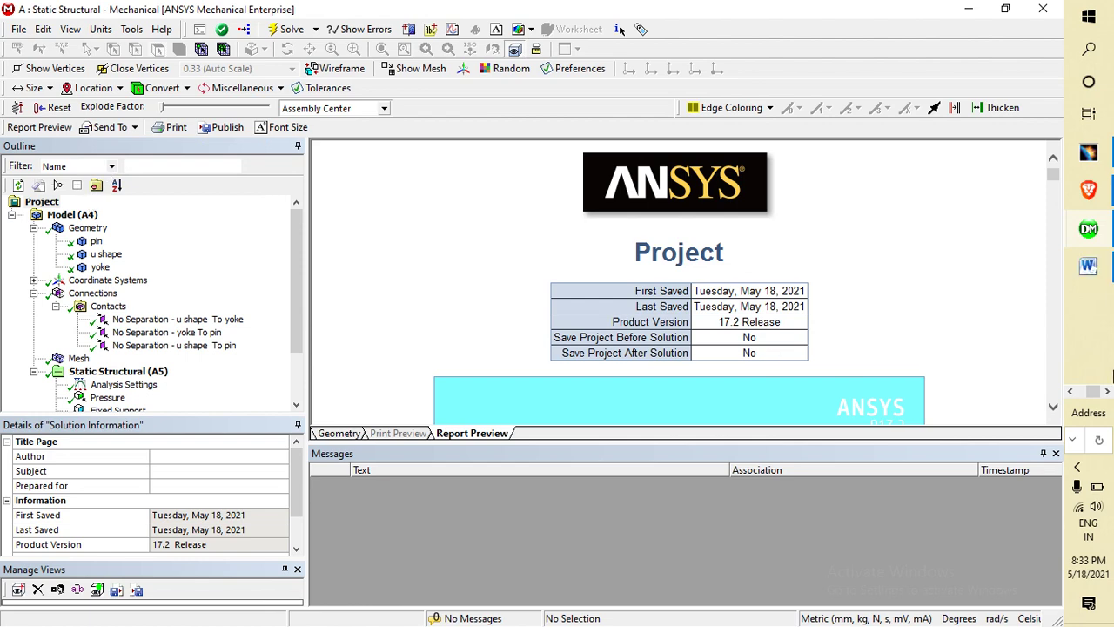
scroll(573, 324, "down", 7)
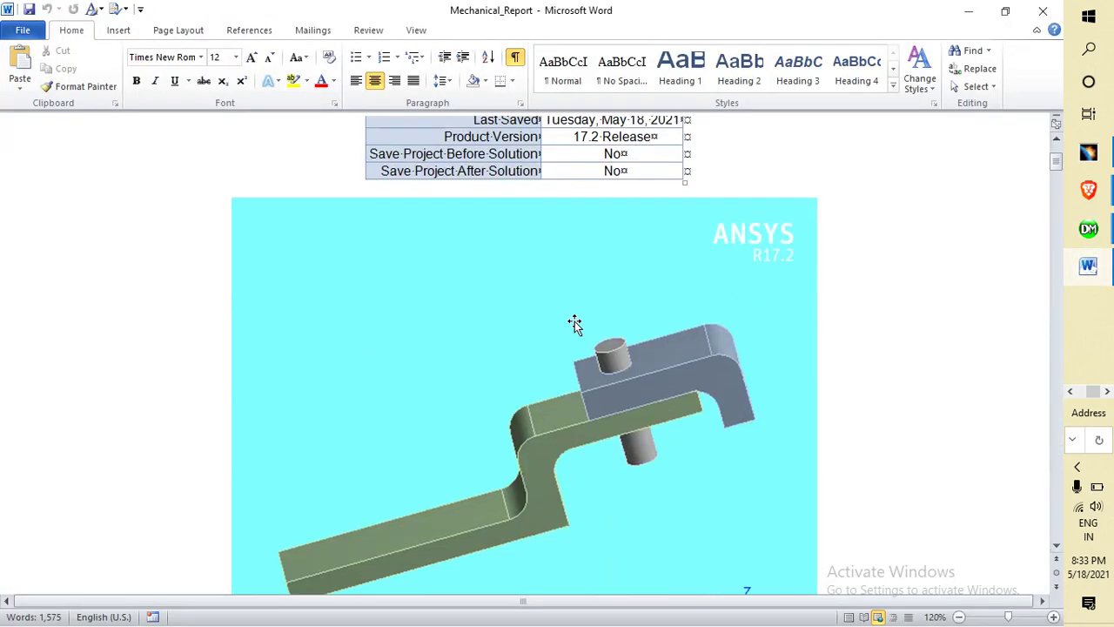
scroll(574, 324, "down", 3)
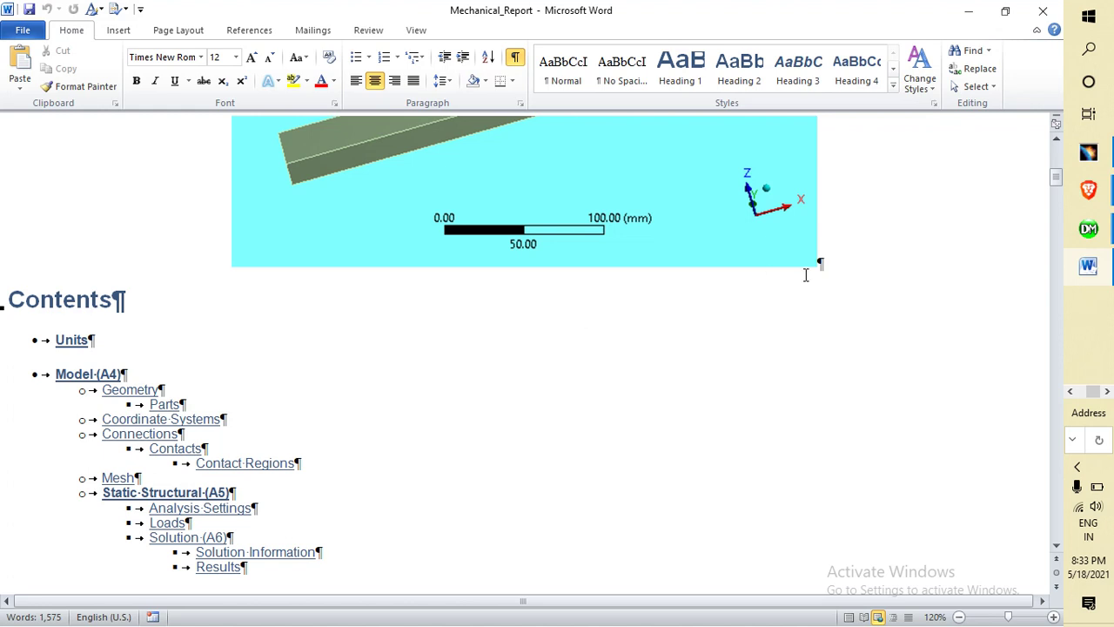
scroll(806, 297, "up", 2)
scroll(806, 298, "down", 6)
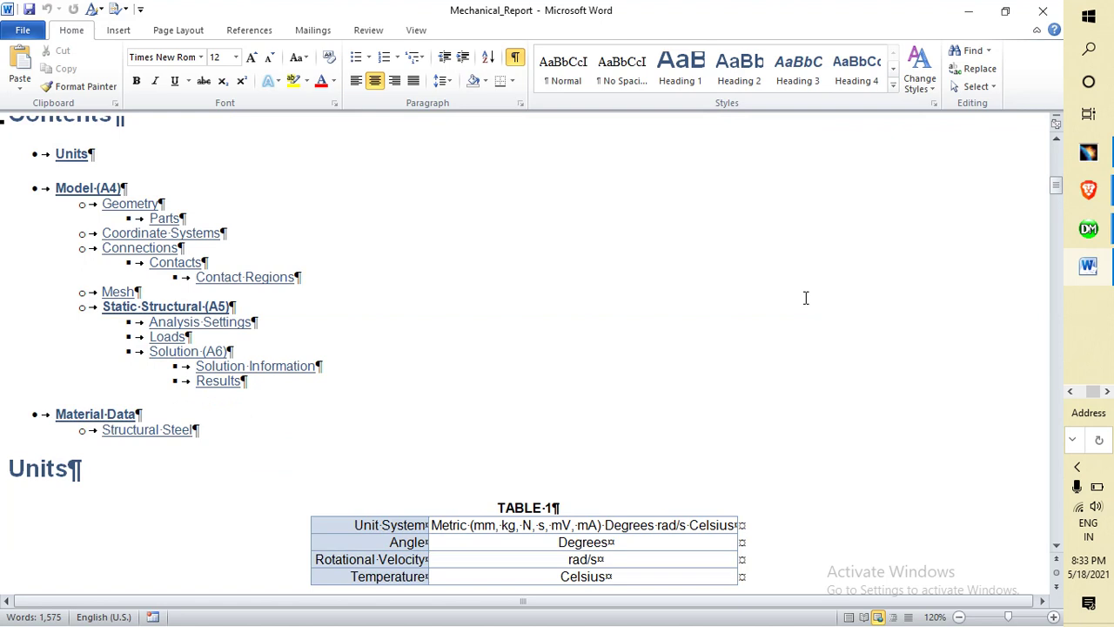
Step: Save the Word report as a web page named "Mechanical_Report on clevis pin assembly on ansys" and close it
left_click(23, 30)
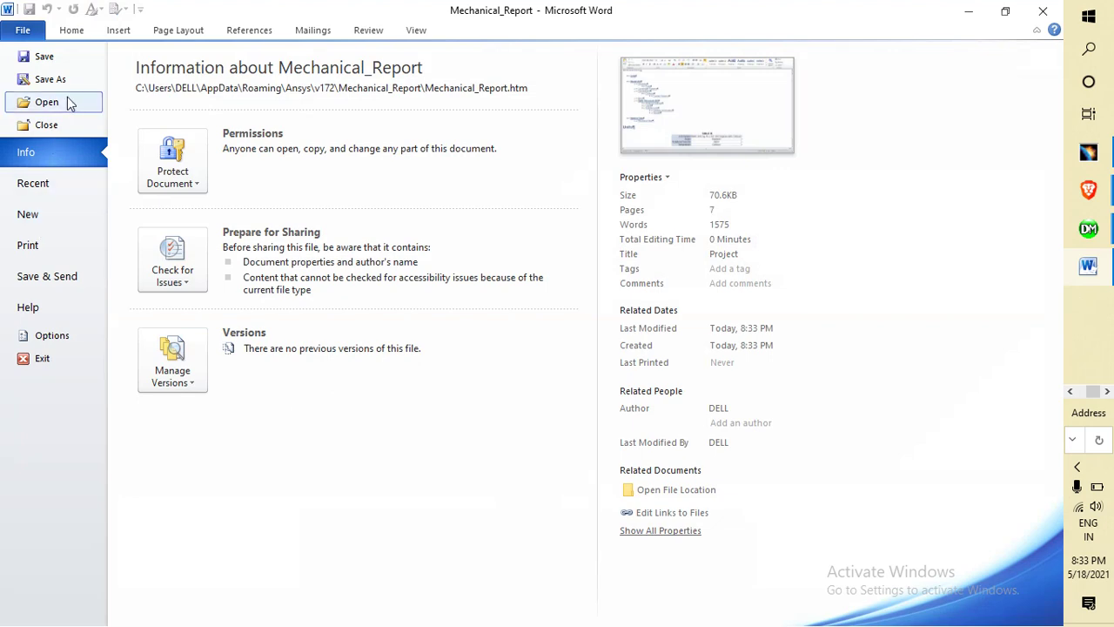
left_click(72, 61)
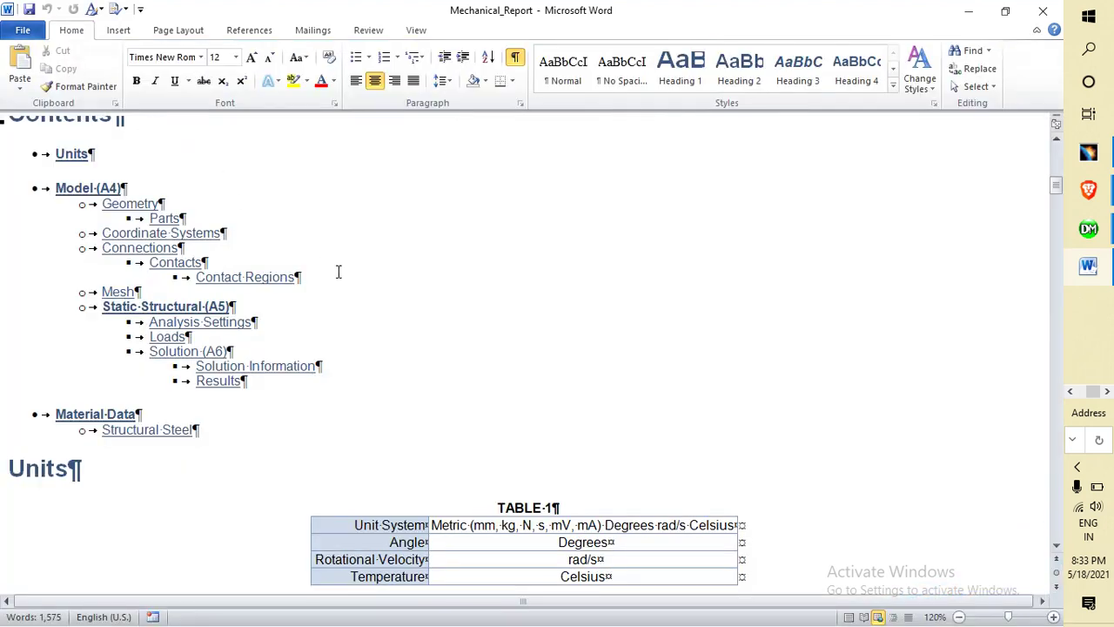
left_click(22, 30)
left_click(50, 76)
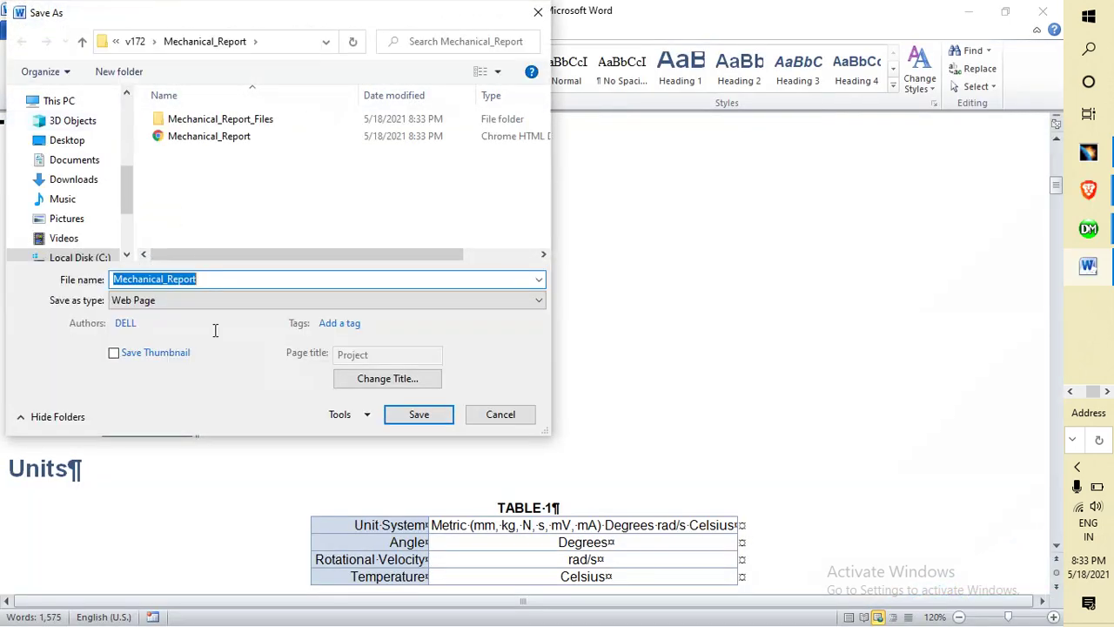
left_click(230, 275)
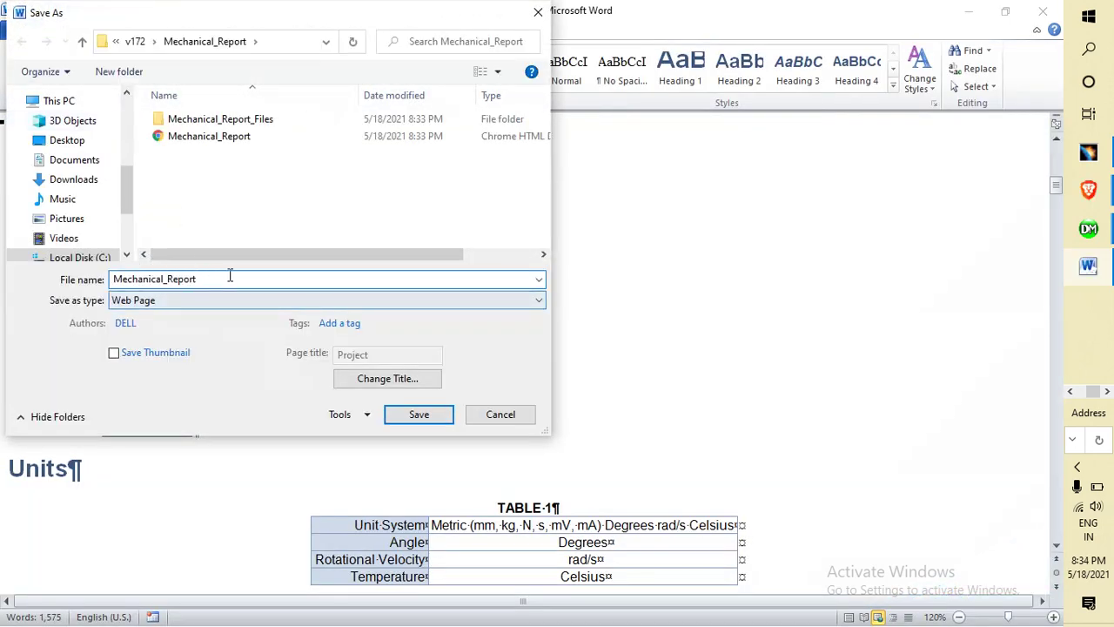
type("on ")
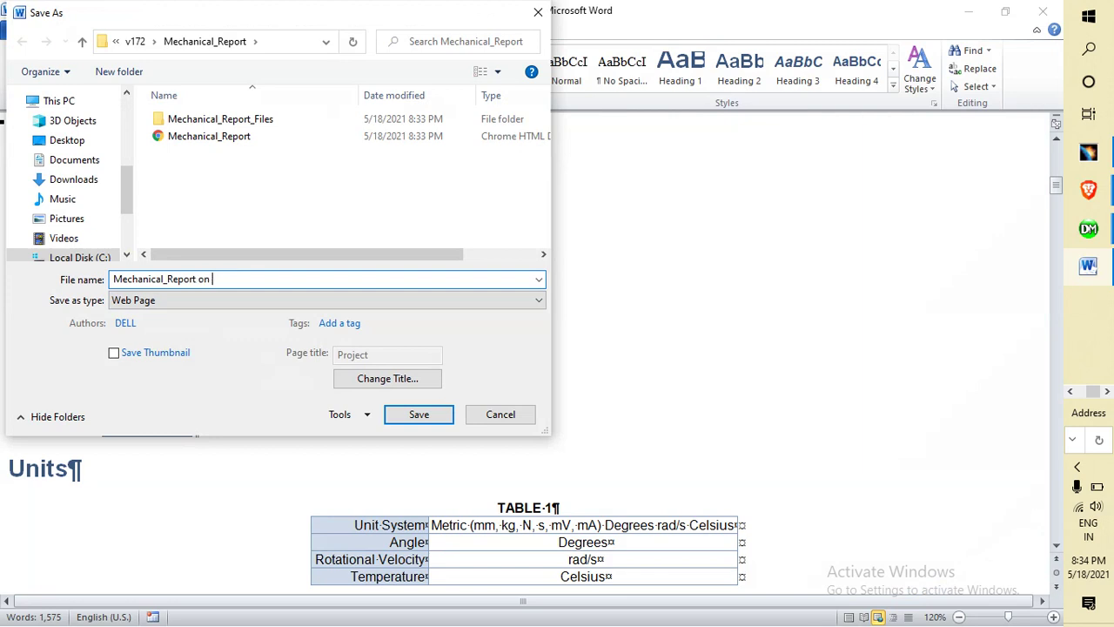
type("clevis pin assembly on ansys")
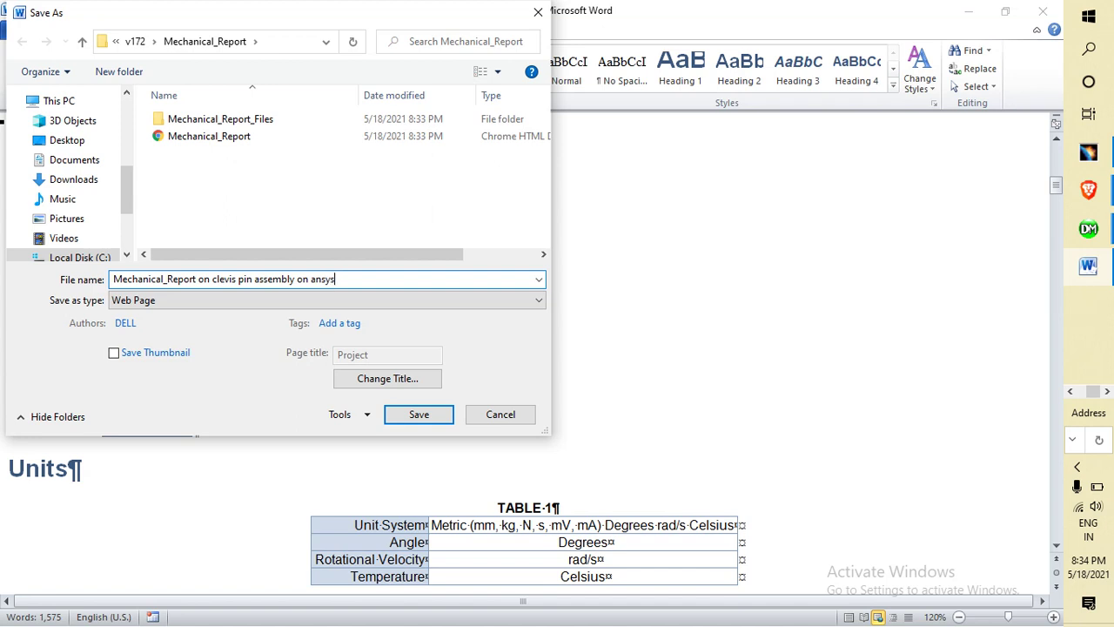
key("Return")
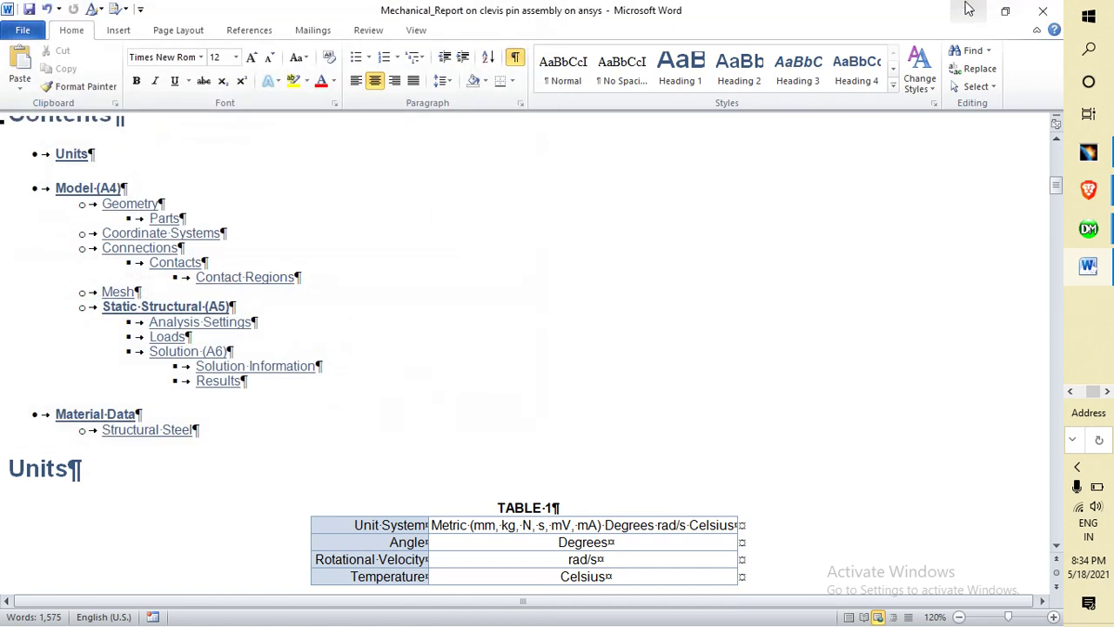
left_click(1040, 13)
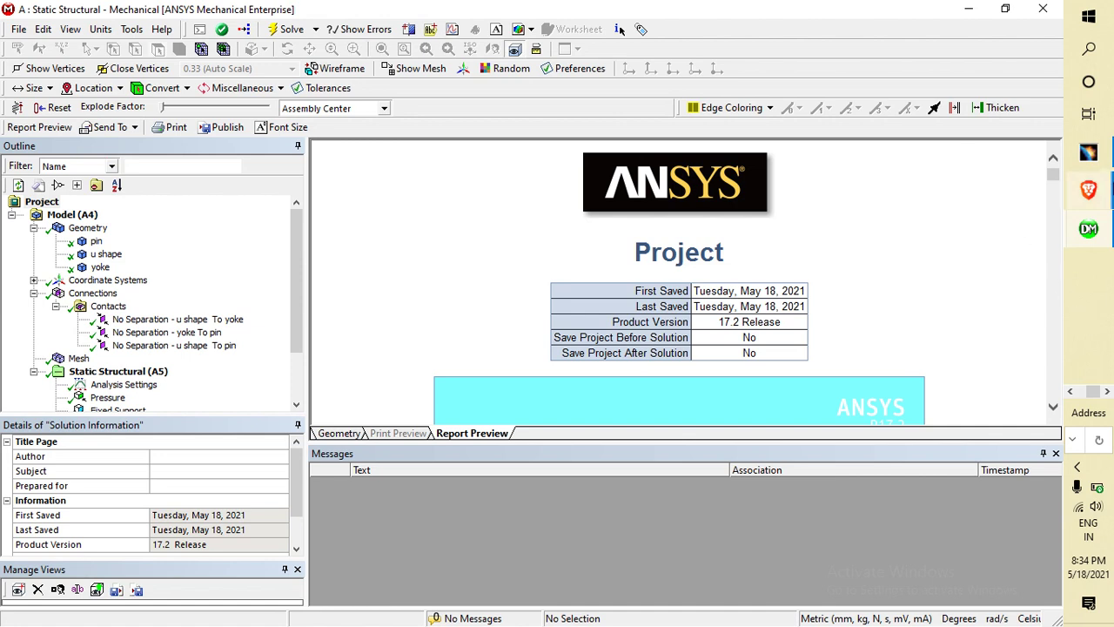
mouse_move(1079, 200)
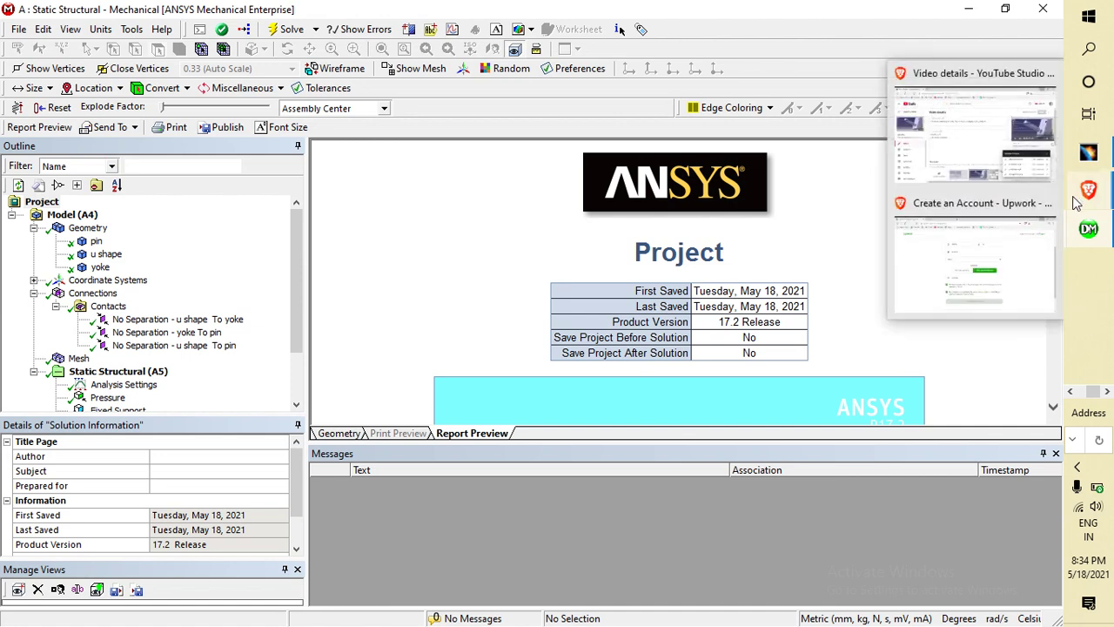
left_click(1077, 468)
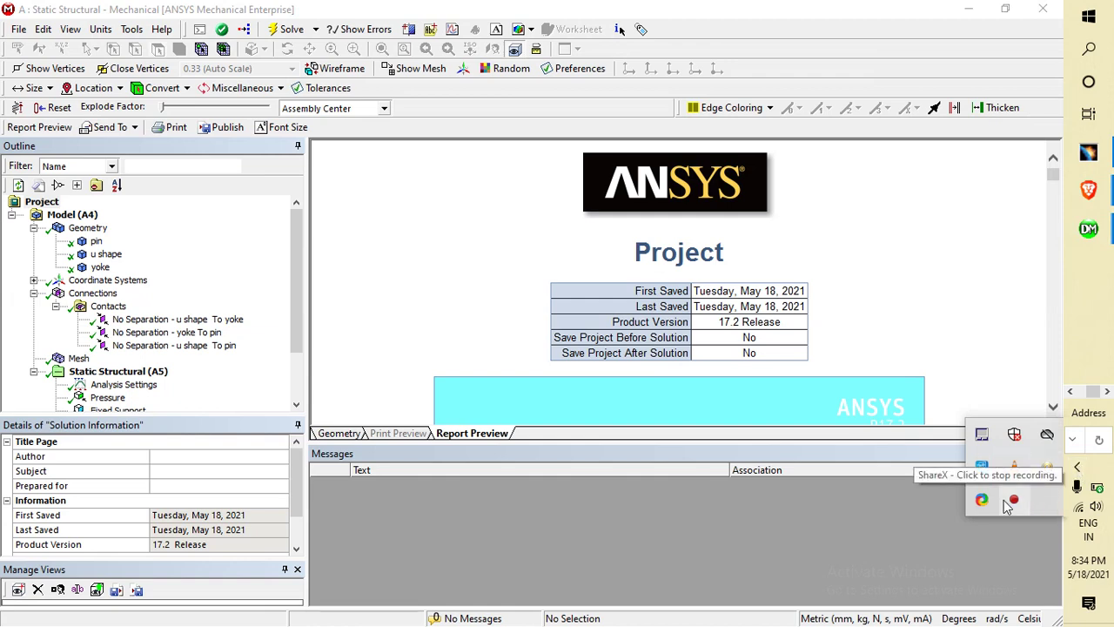